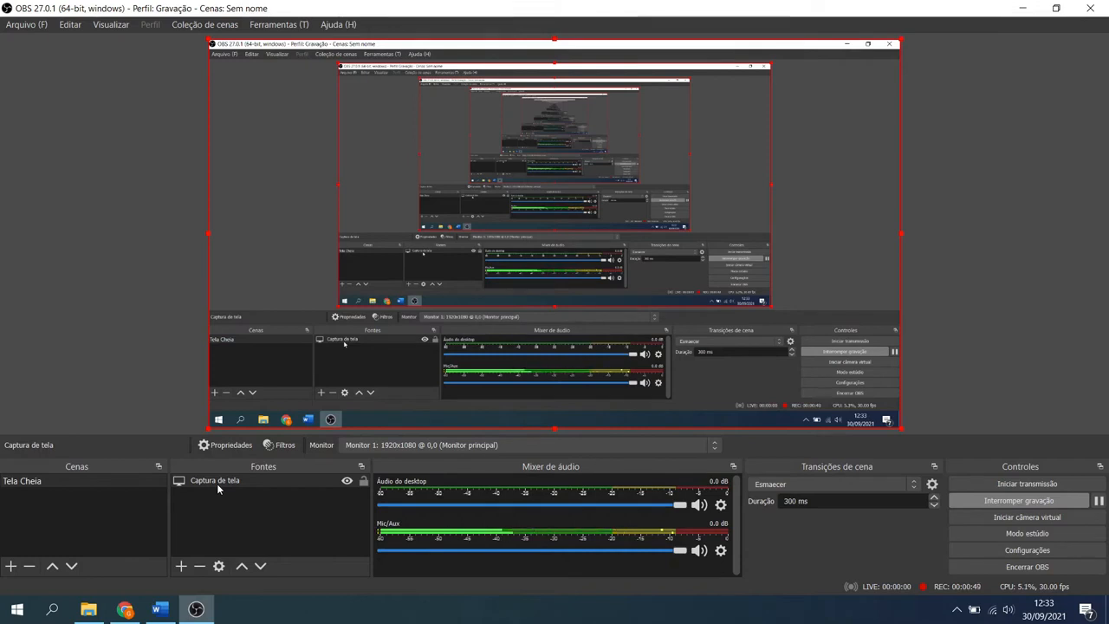
Step: Add a Texto (GDI+) source reading "Olá alunos" and move it to the lower part of the canvas's left side
{"action": "left_click", "coordinate": [187, 566]}
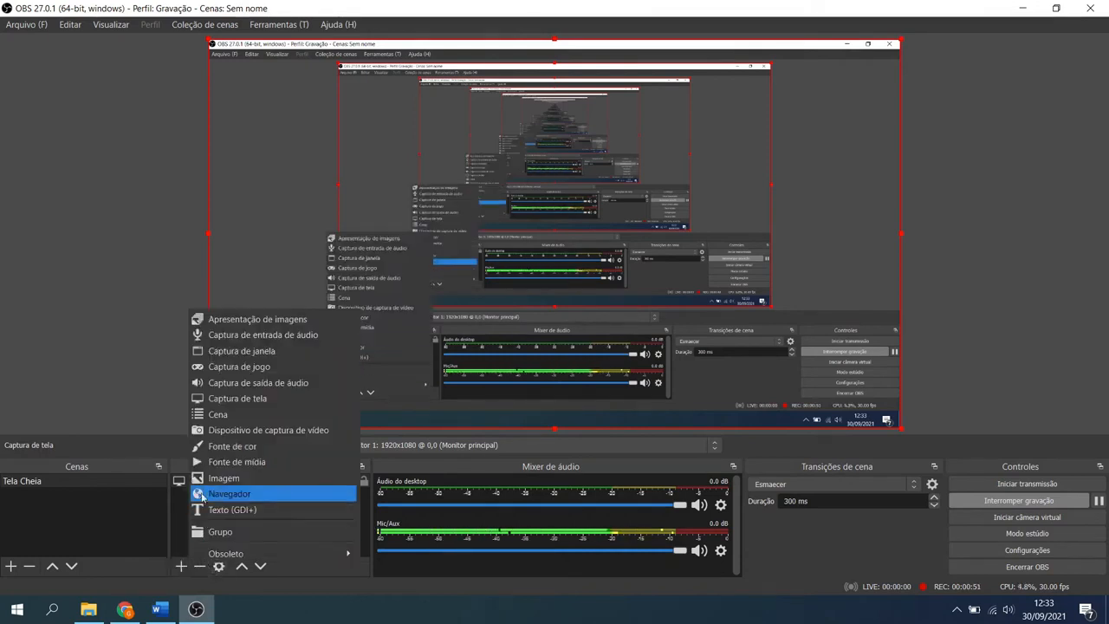
{"action": "left_click", "coordinate": [246, 509]}
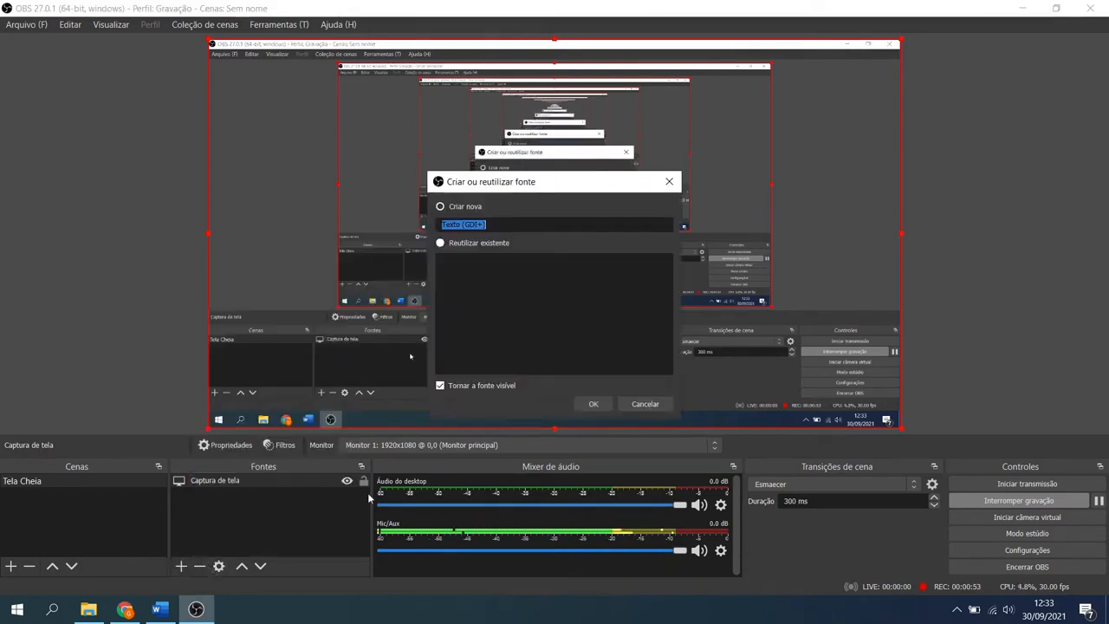
{"action": "left_click", "coordinate": [594, 404]}
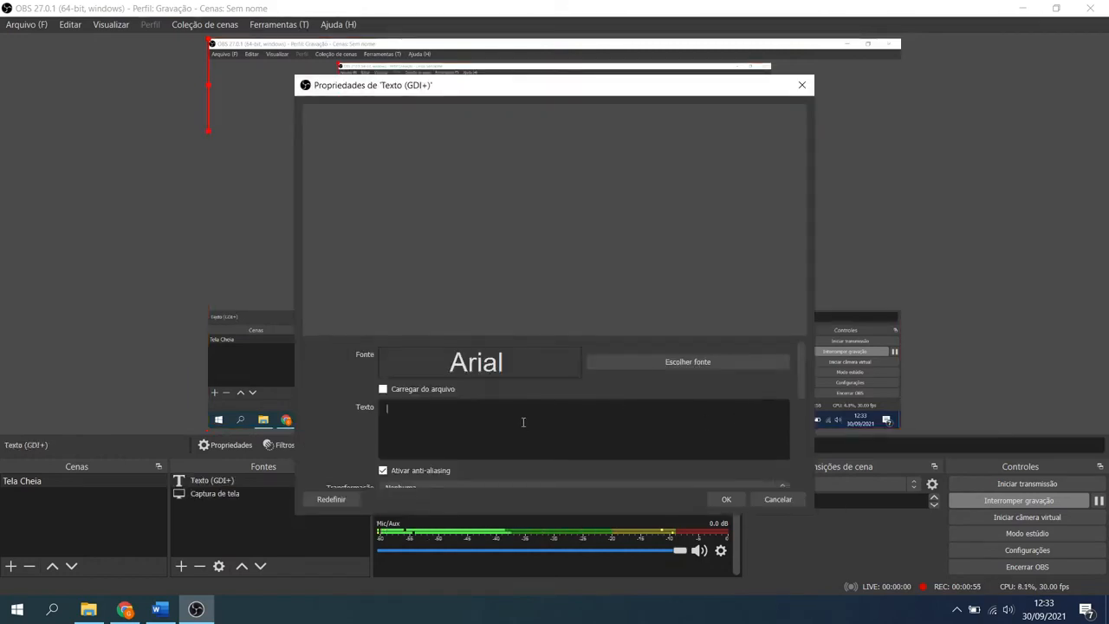
{"action": "type", "text": "Olá"}
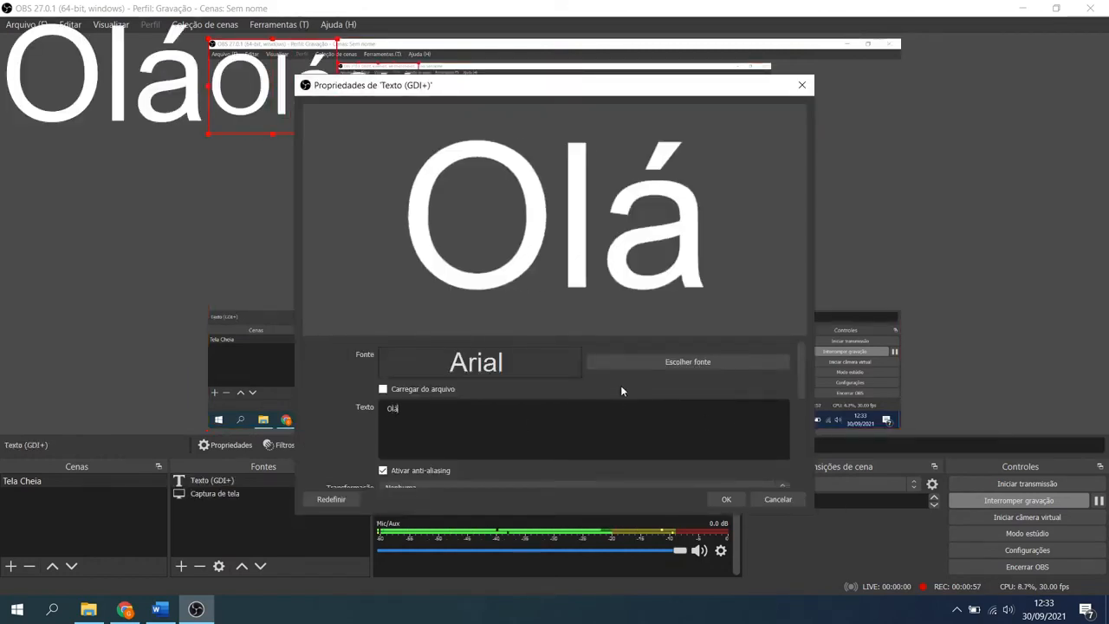
{"action": "type", "text": " alunos"}
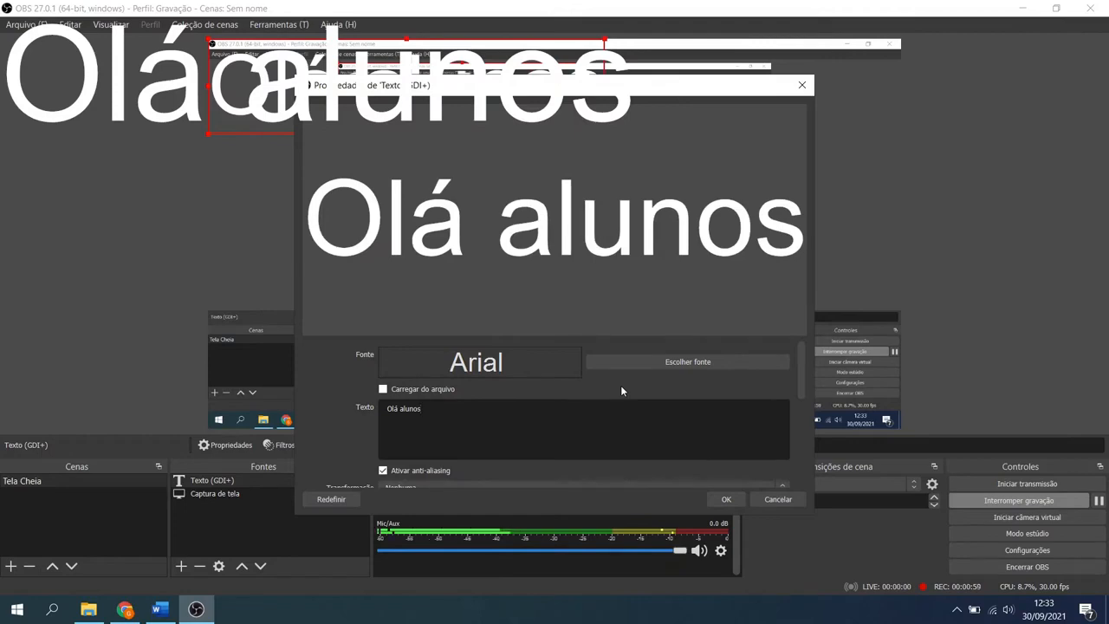
{"action": "left_click", "coordinate": [726, 498]}
{"action": "left_click_drag", "start_coordinate": [327, 86], "coordinate": [326, 284]}
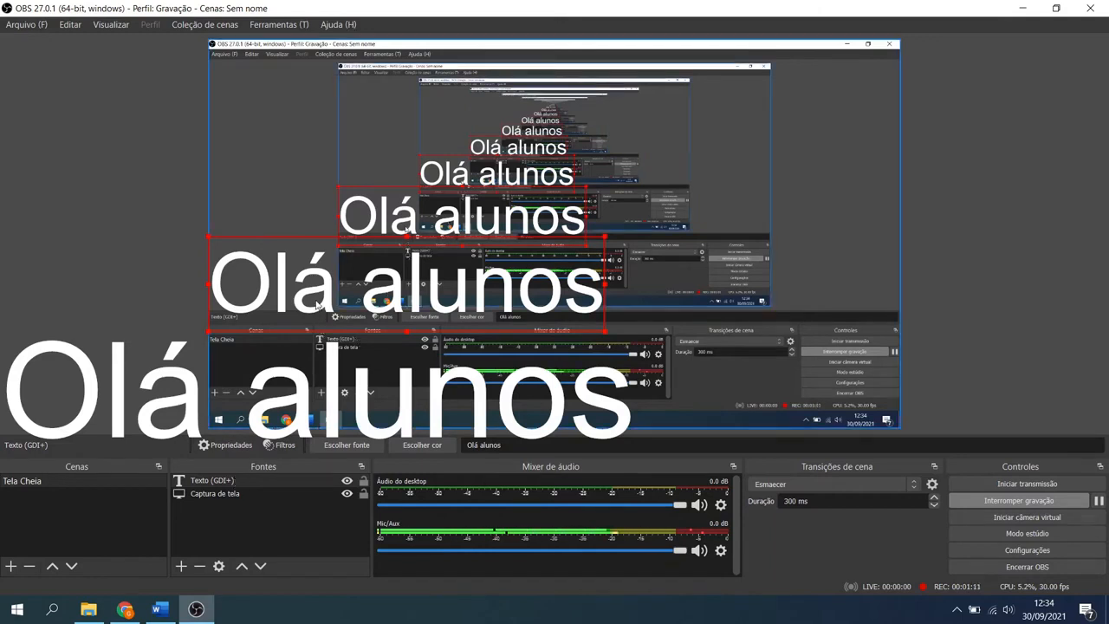
Step: Move the text source below Captura de tela in the source order so the screen capture covers it
{"action": "left_click", "coordinate": [219, 484]}
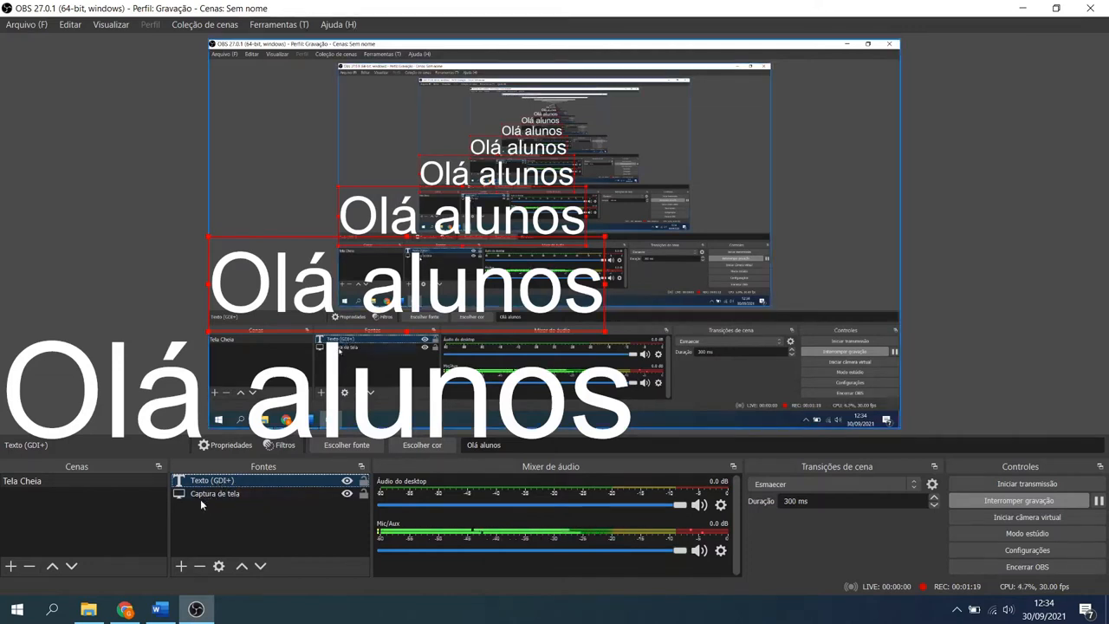
{"action": "left_click", "coordinate": [260, 566]}
{"action": "left_click", "coordinate": [703, 392]}
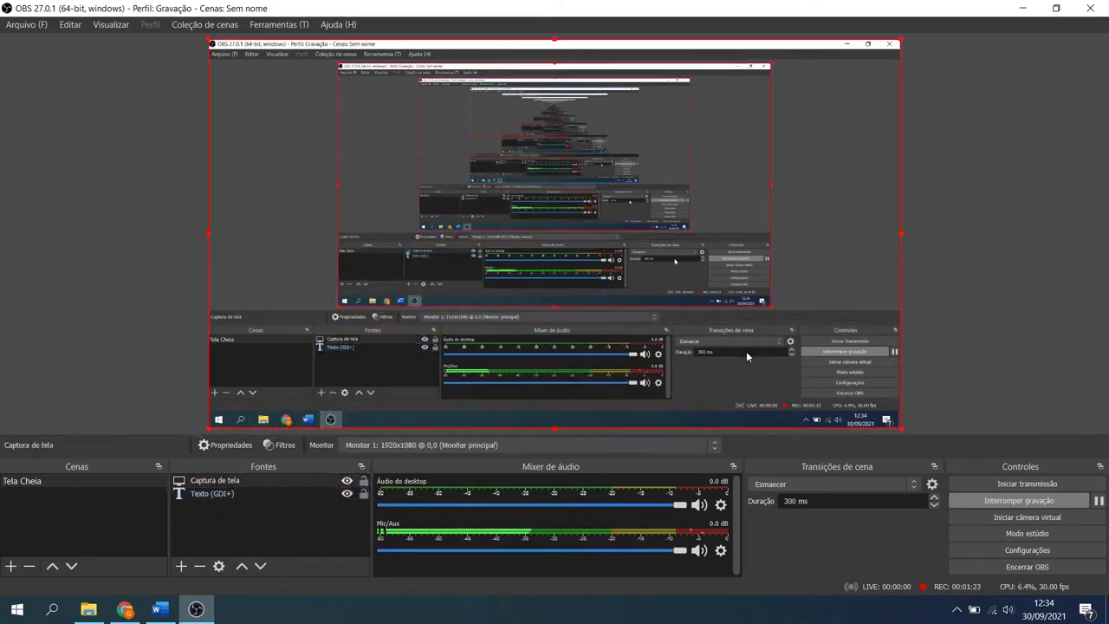
Step: Move the Captura de tela source below the text source so the text lies in front
{"action": "left_click", "coordinate": [223, 481]}
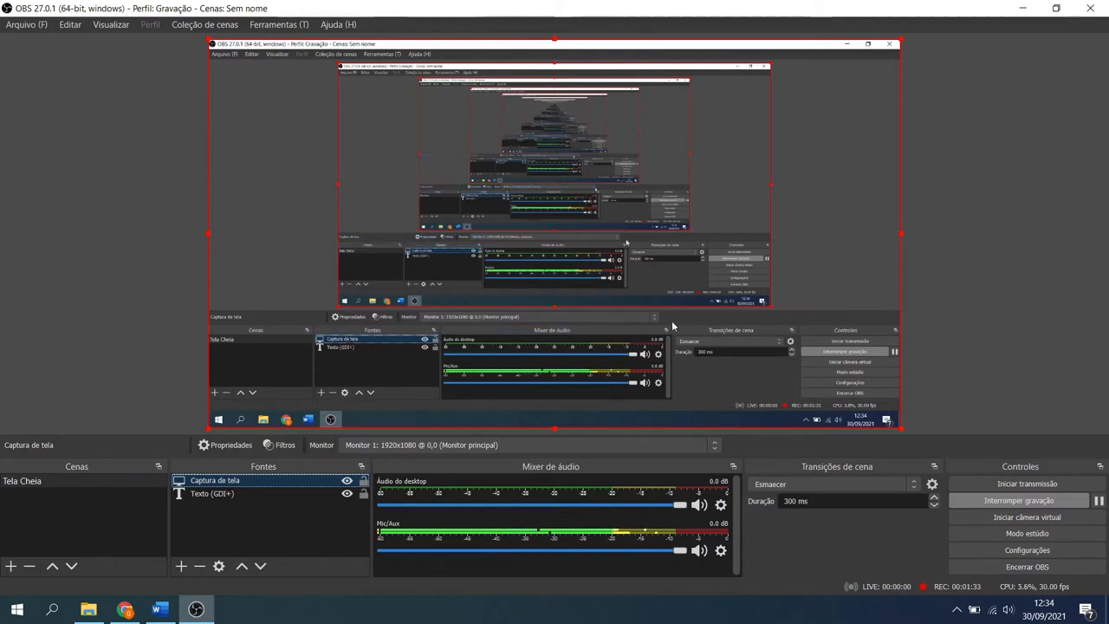
{"action": "left_click", "coordinate": [303, 281]}
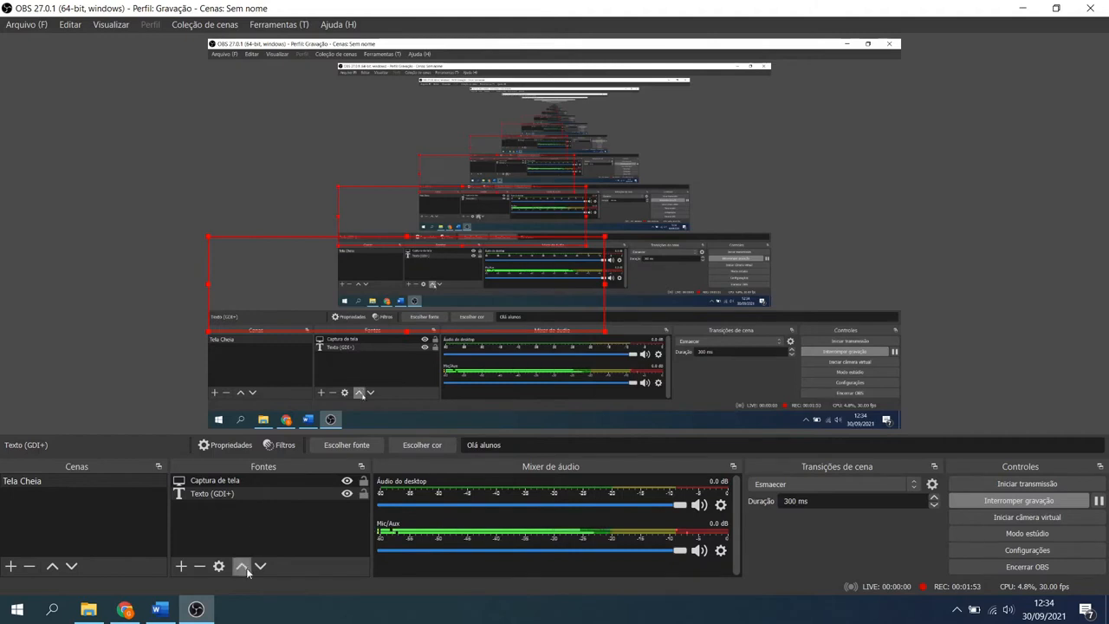
{"action": "left_click", "coordinate": [209, 481]}
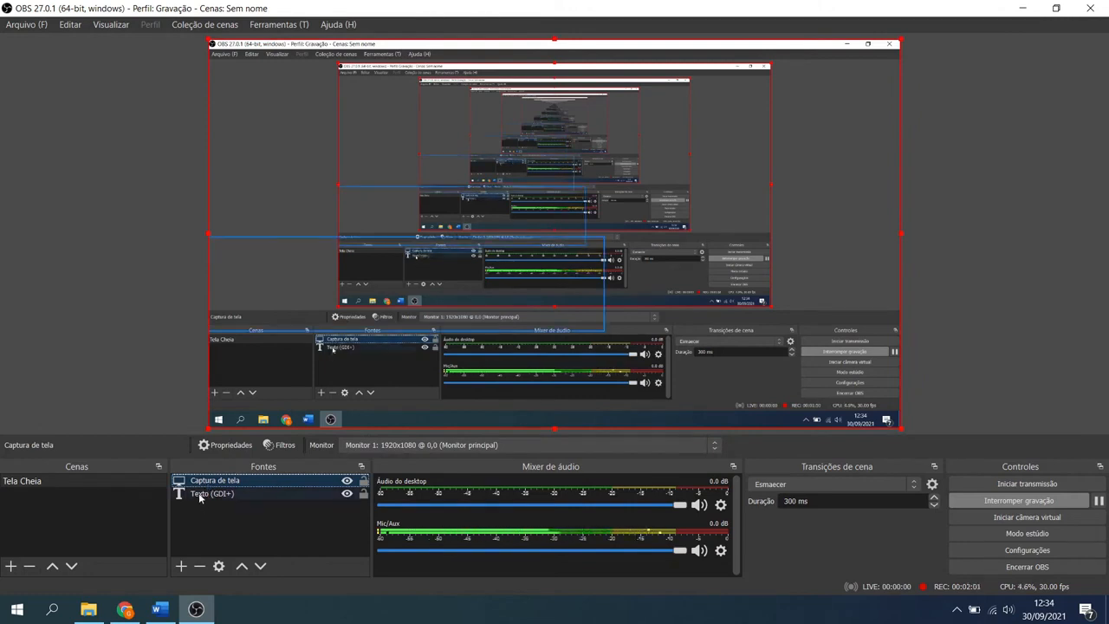
{"action": "left_click", "coordinate": [259, 566]}
{"action": "left_click", "coordinate": [421, 317]}
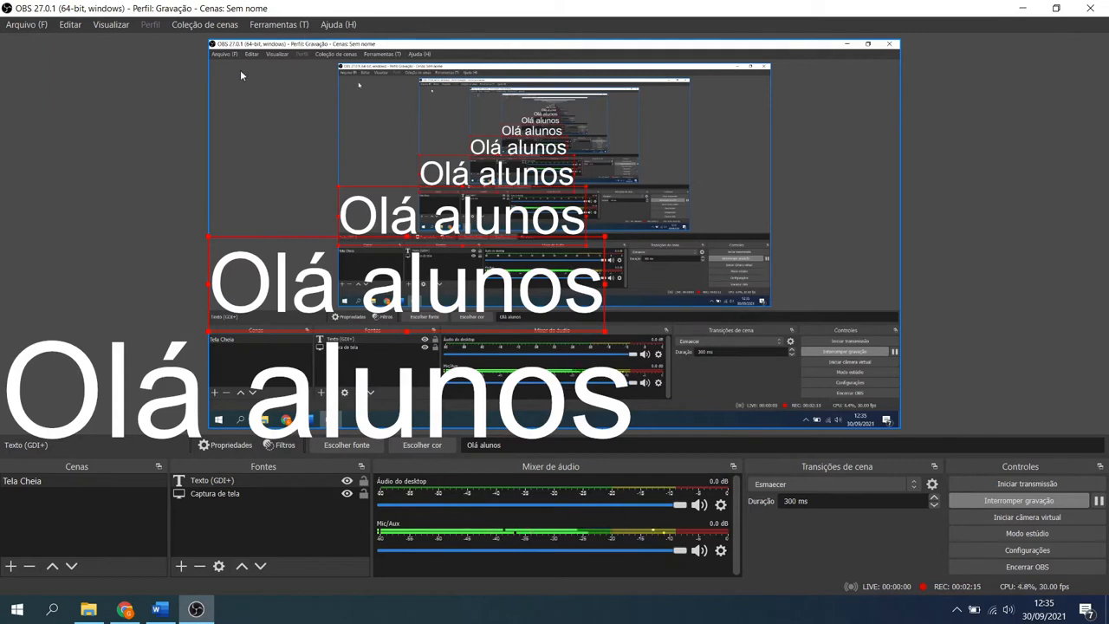
Step: Send the "Olá alunos" text behind the screen capture and bring it back in front by lowering the capture
{"action": "left_click", "coordinate": [195, 482]}
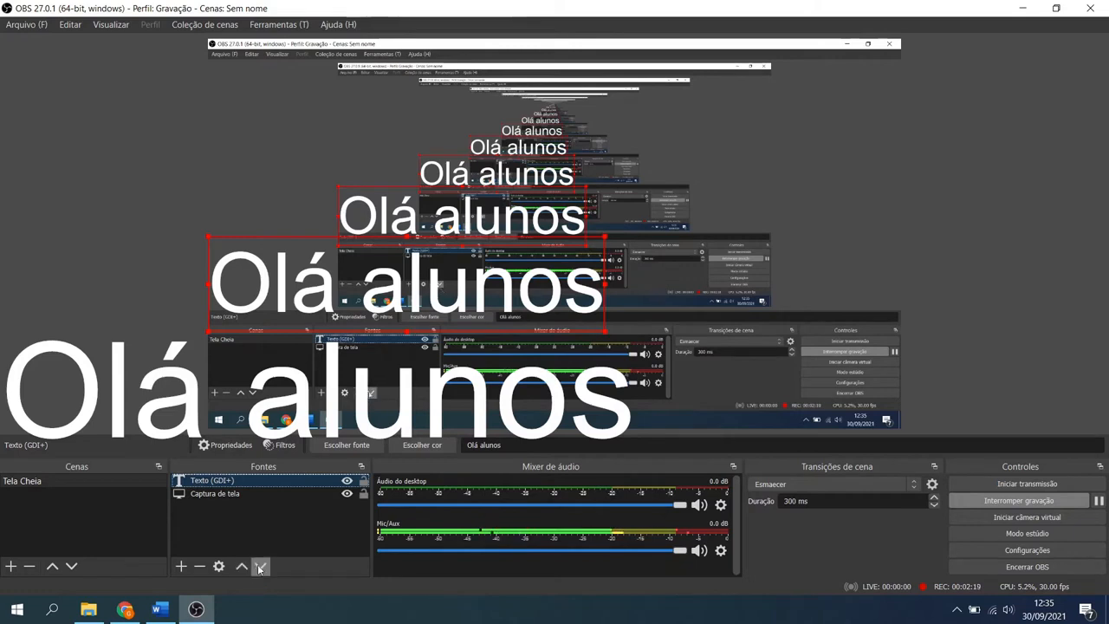
{"action": "left_click", "coordinate": [260, 566]}
{"action": "left_click", "coordinate": [217, 483]}
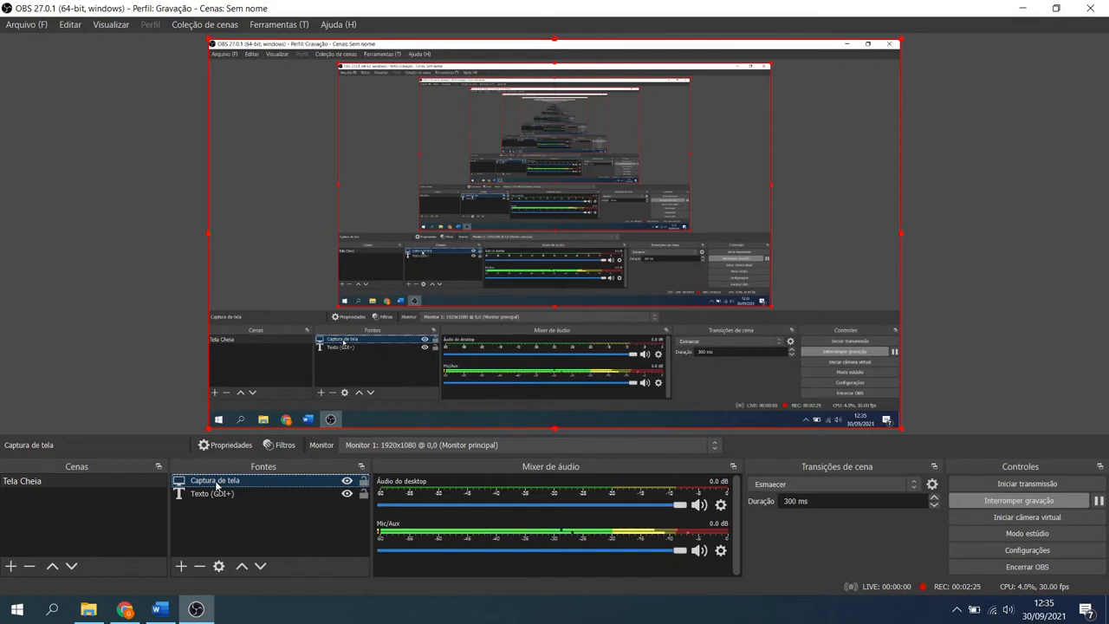
{"action": "left_click", "coordinate": [260, 566]}
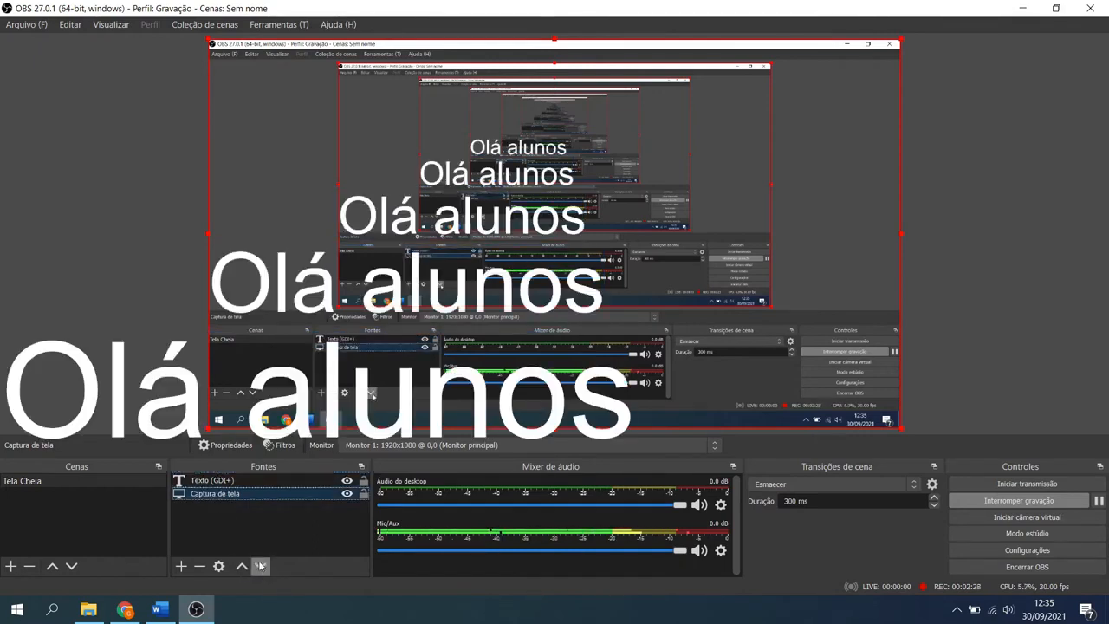
{"action": "left_click", "coordinate": [213, 482]}
{"action": "left_click", "coordinate": [209, 493]}
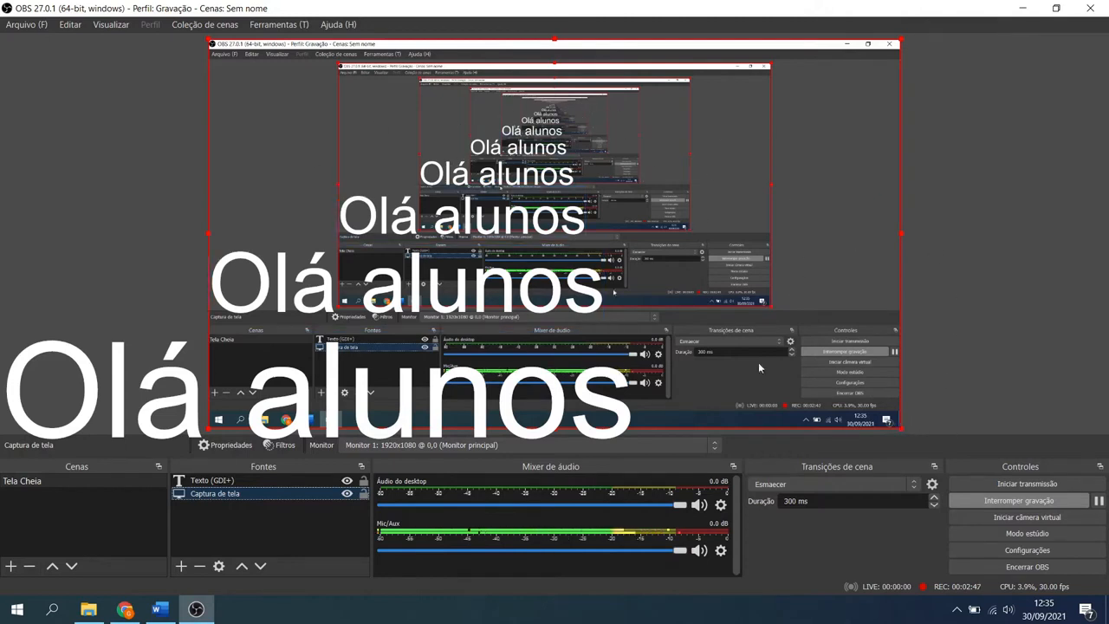
Step: Remove the "Olá alunos" text source from the Tela Cheia scene
{"action": "left_click", "coordinate": [290, 481]}
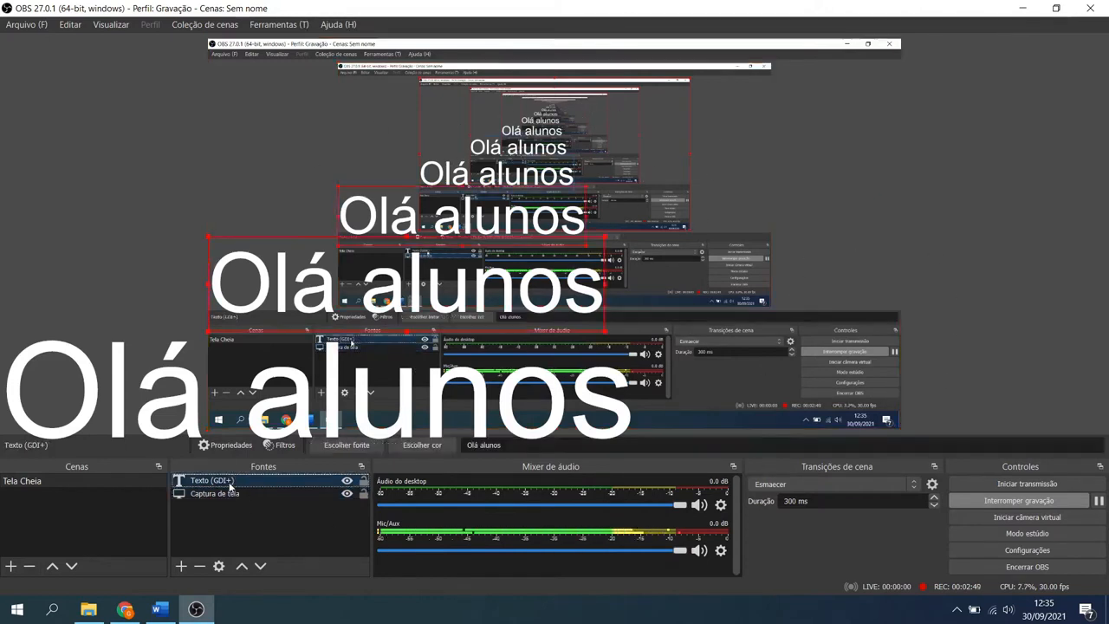
{"action": "left_click", "coordinate": [199, 566]}
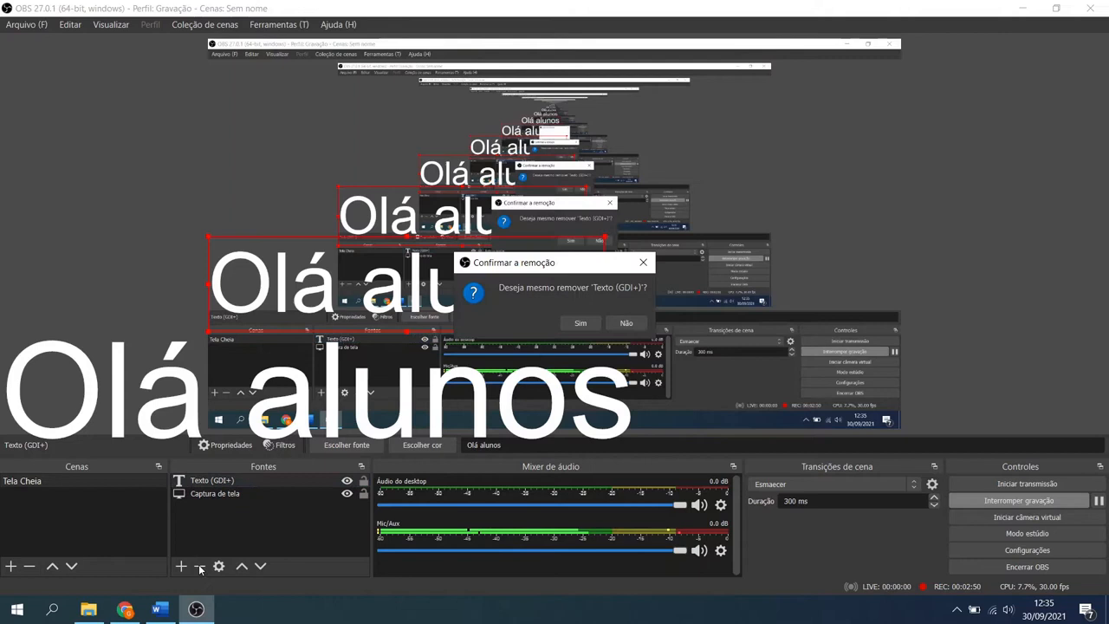
{"action": "left_click", "coordinate": [580, 323]}
Step: Shrink the screen capture from its corner and stretch its bounding box until it overhangs the canvas's right edge
{"action": "left_click", "coordinate": [804, 343]}
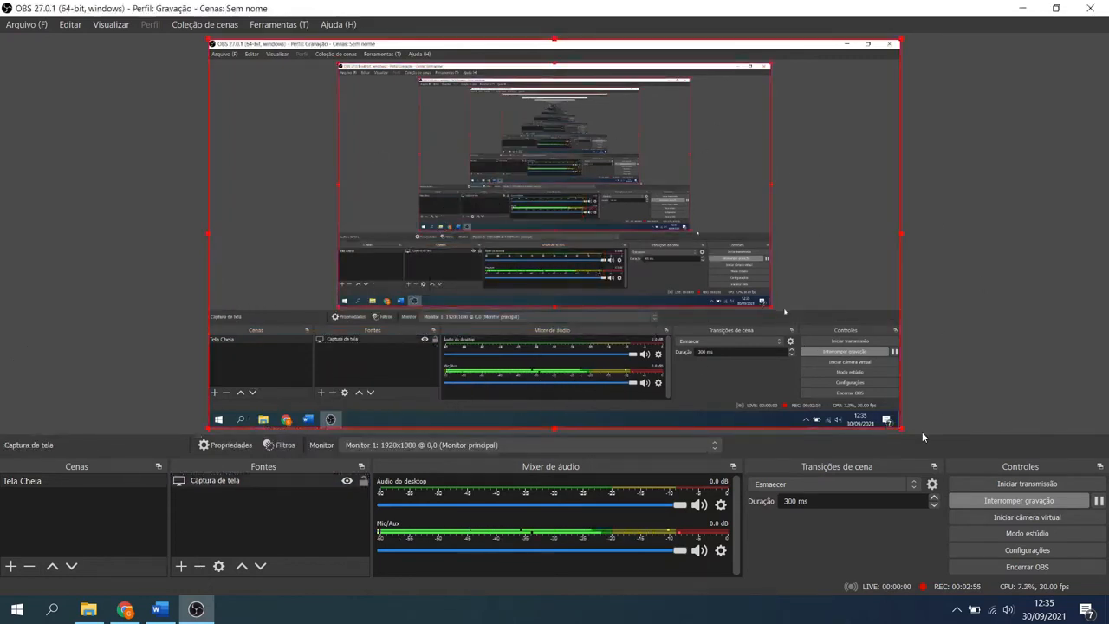
{"action": "left_click_drag", "start_coordinate": [901, 429], "coordinate": [840, 380]}
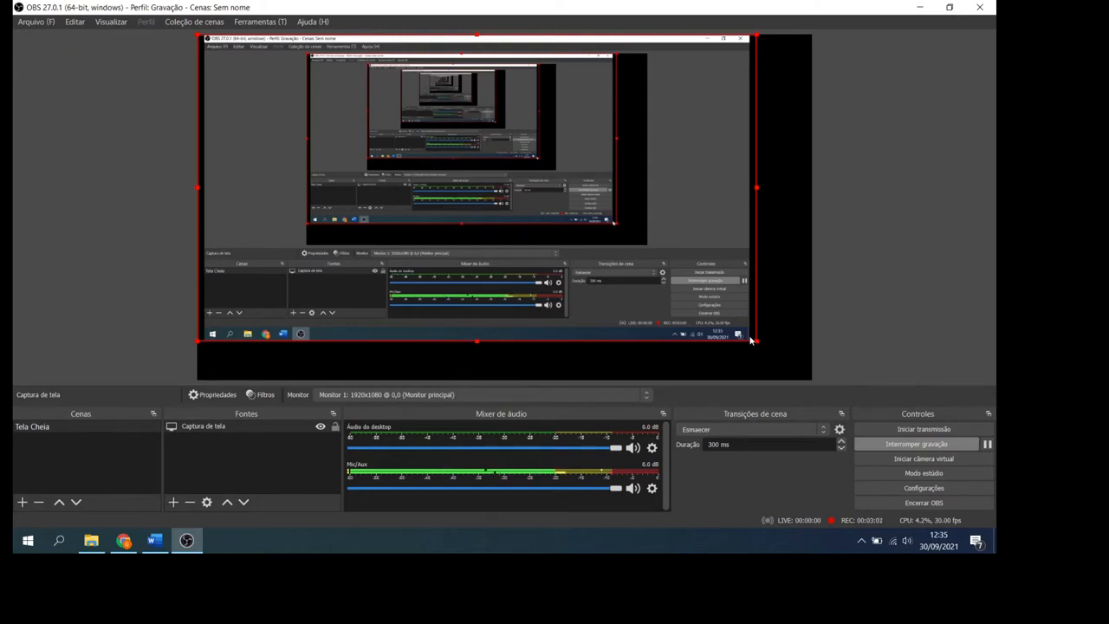
{"action": "left_click_drag", "start_coordinate": [758, 190], "coordinate": [849, 191]}
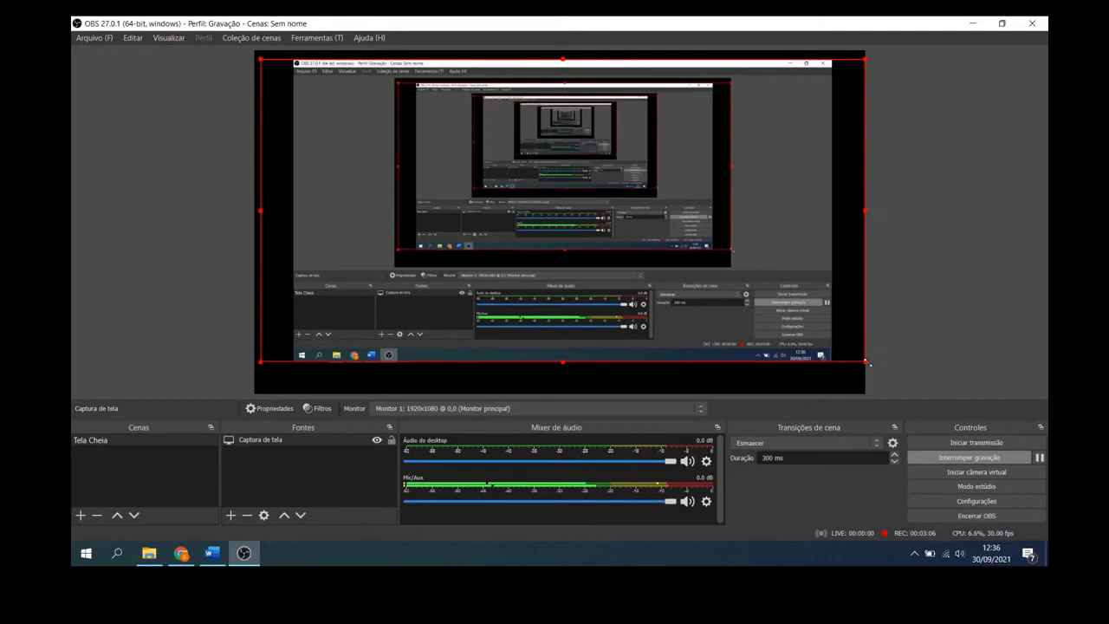
{"action": "left_click_drag", "start_coordinate": [867, 363], "coordinate": [901, 377]}
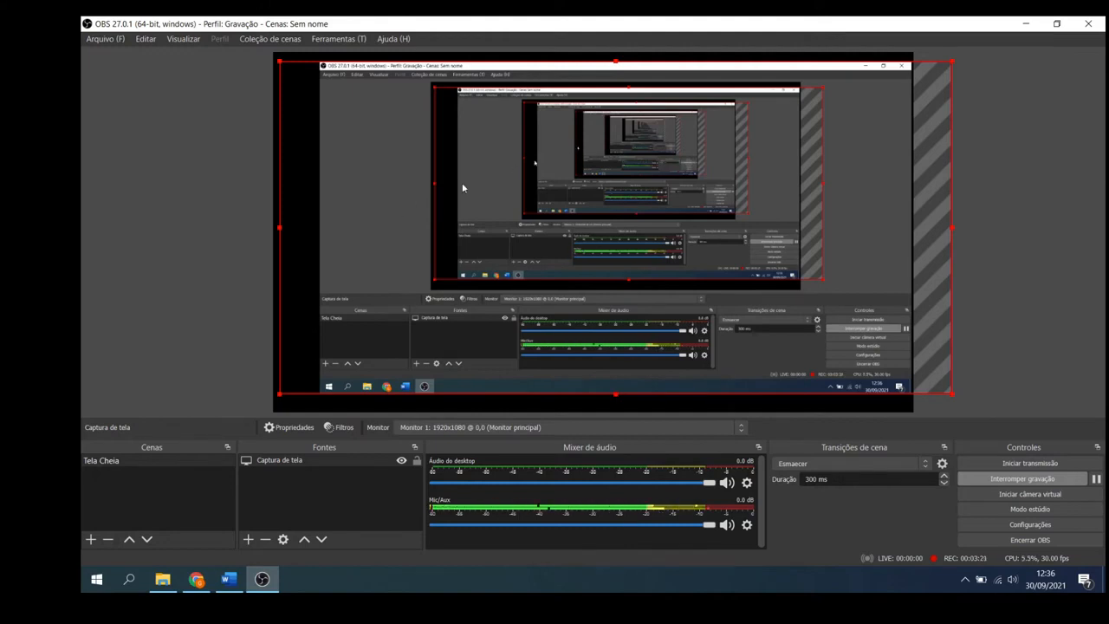
Step: Apply the Ajustar à tela transform to the screen capture so it fills the canvas
{"action": "right_click", "coordinate": [373, 175]}
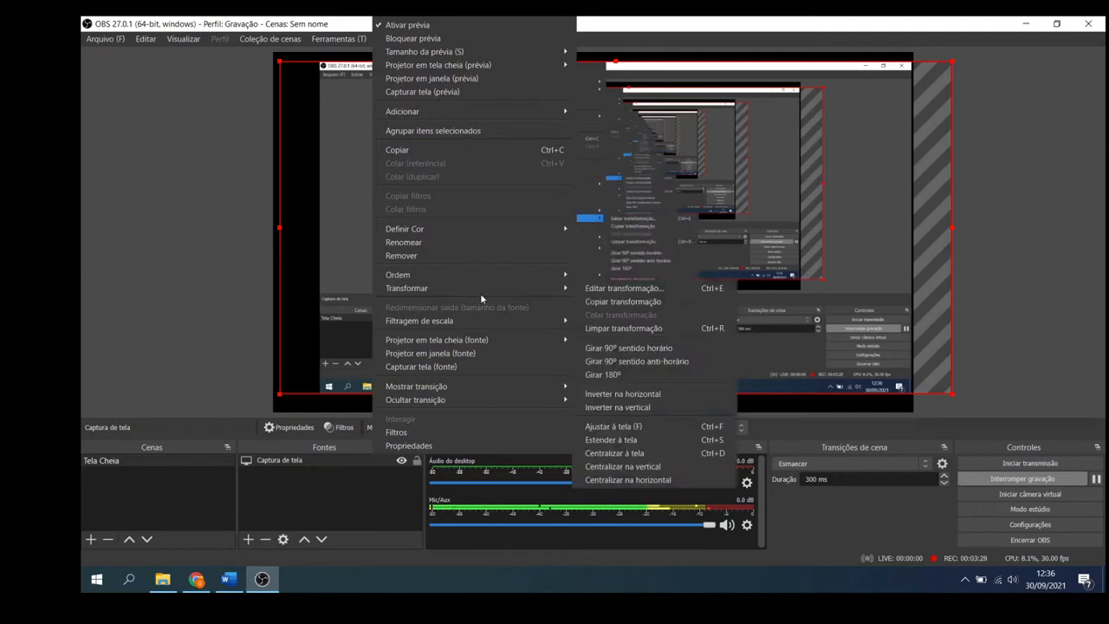
{"action": "mouse_move", "coordinate": [420, 288]}
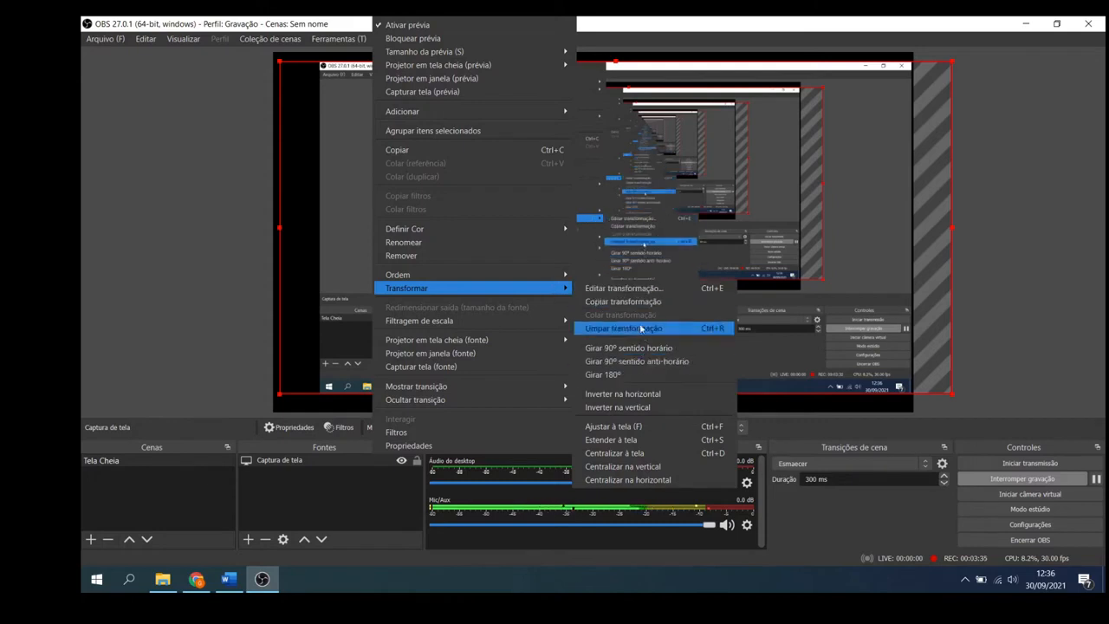
{"action": "left_click", "coordinate": [647, 428]}
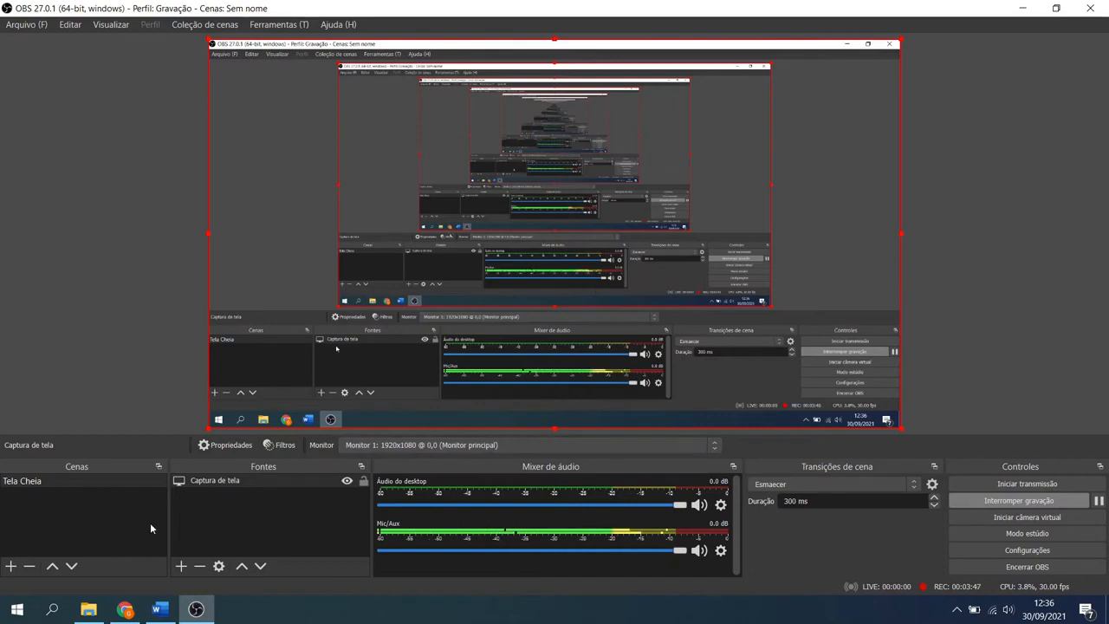
Step: Add a new Texto (GDI+) source reading "ola" to the Tela Cheia scene
{"action": "left_click", "coordinate": [181, 567]}
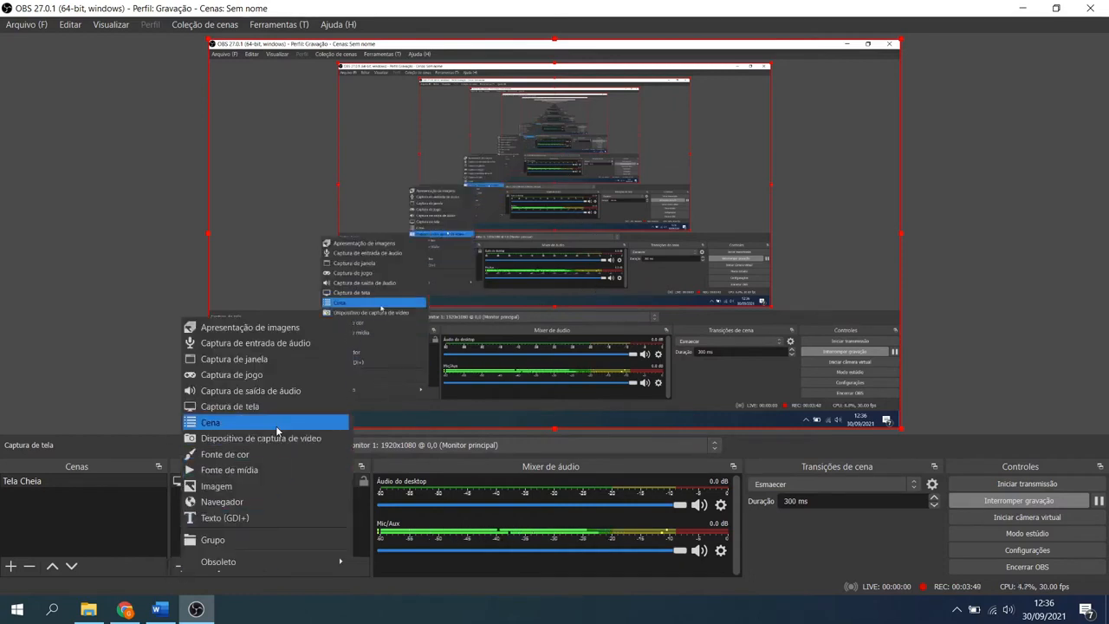
{"action": "left_click", "coordinate": [276, 518]}
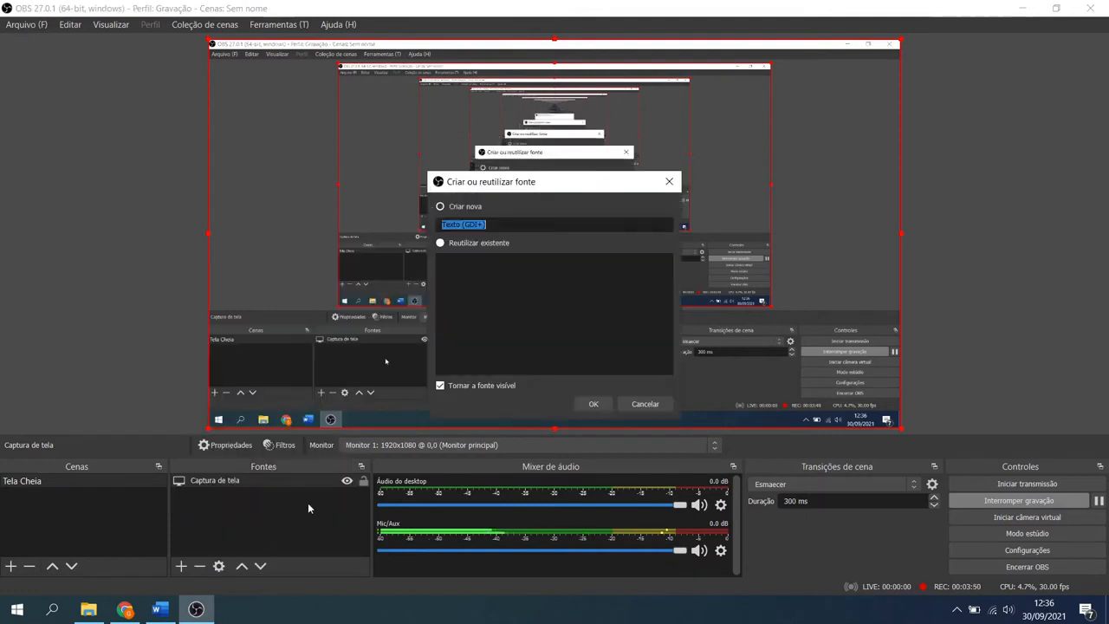
{"action": "left_click", "coordinate": [592, 400]}
{"action": "left_click", "coordinate": [572, 421]}
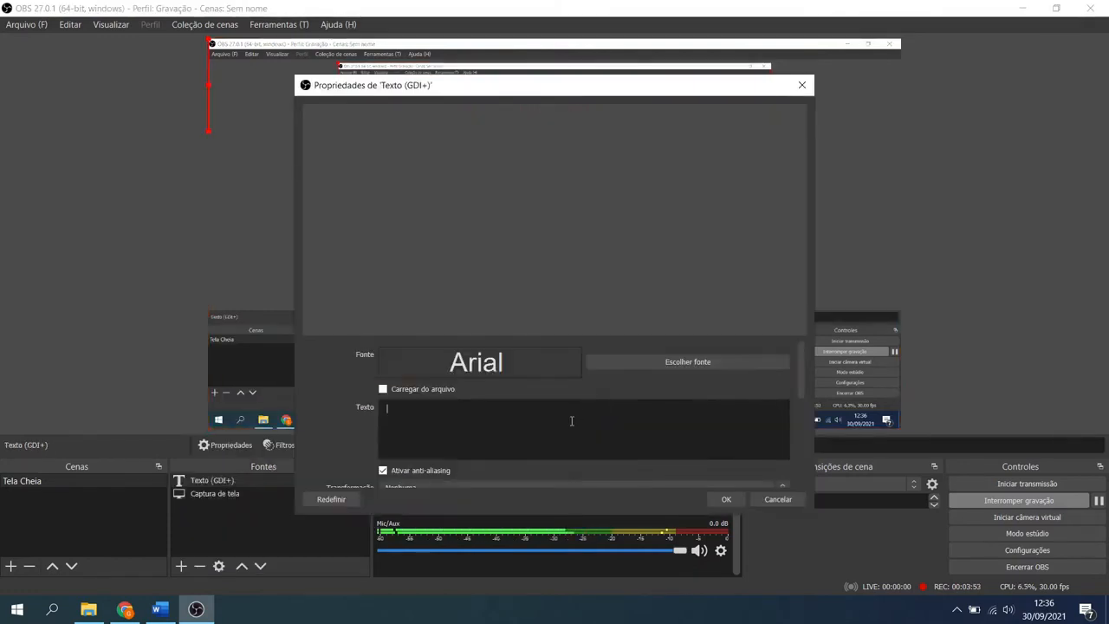
{"action": "type", "text": "Ola"}
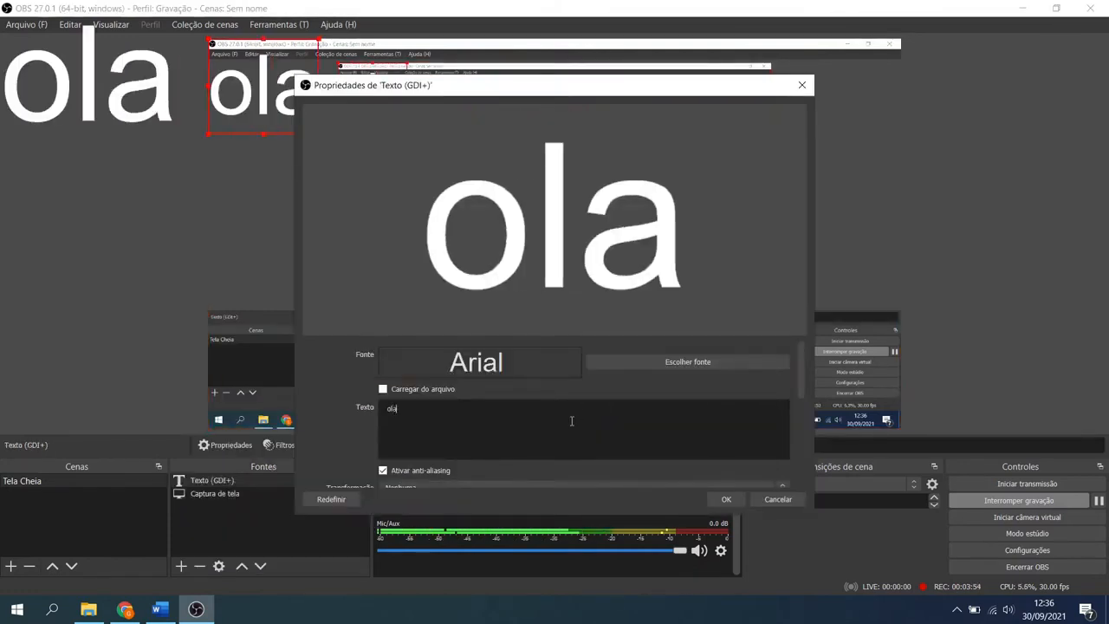
{"action": "left_click", "coordinate": [726, 499]}
Step: Fit the "ola" text to the screen and scale it down into the canvas's upper-left corner
{"action": "right_click", "coordinate": [265, 88]}
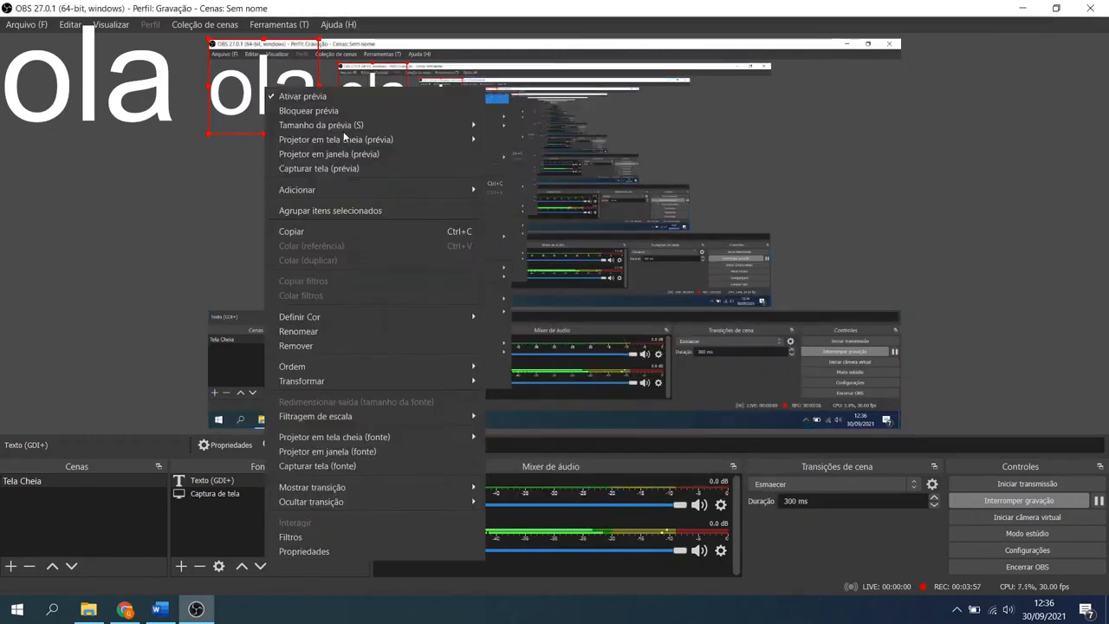
{"action": "mouse_move", "coordinate": [409, 382]}
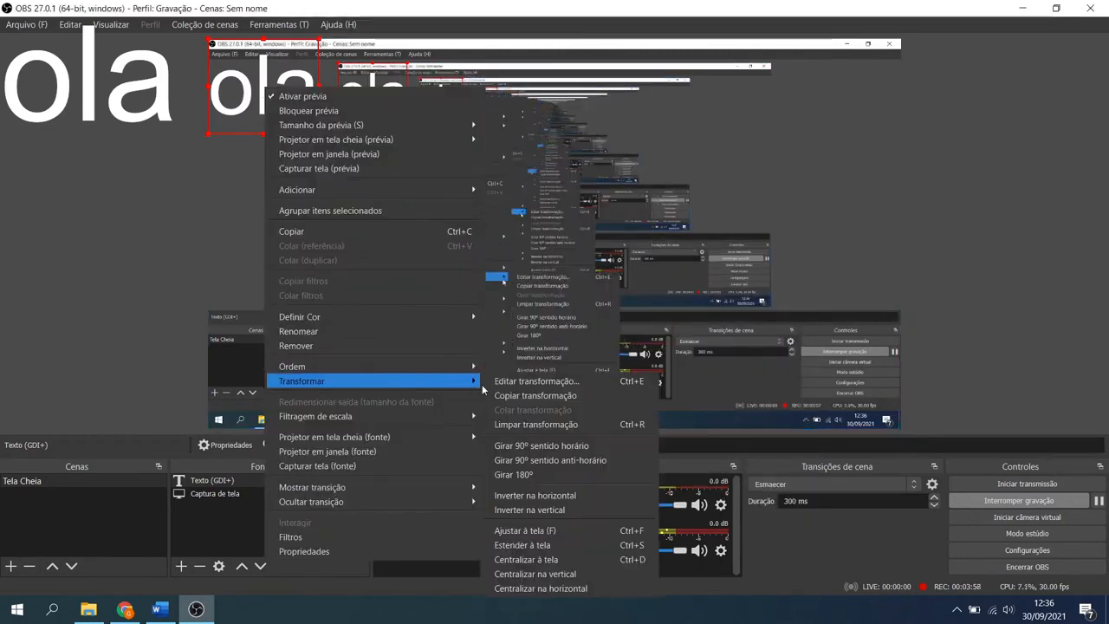
{"action": "left_click", "coordinate": [557, 531]}
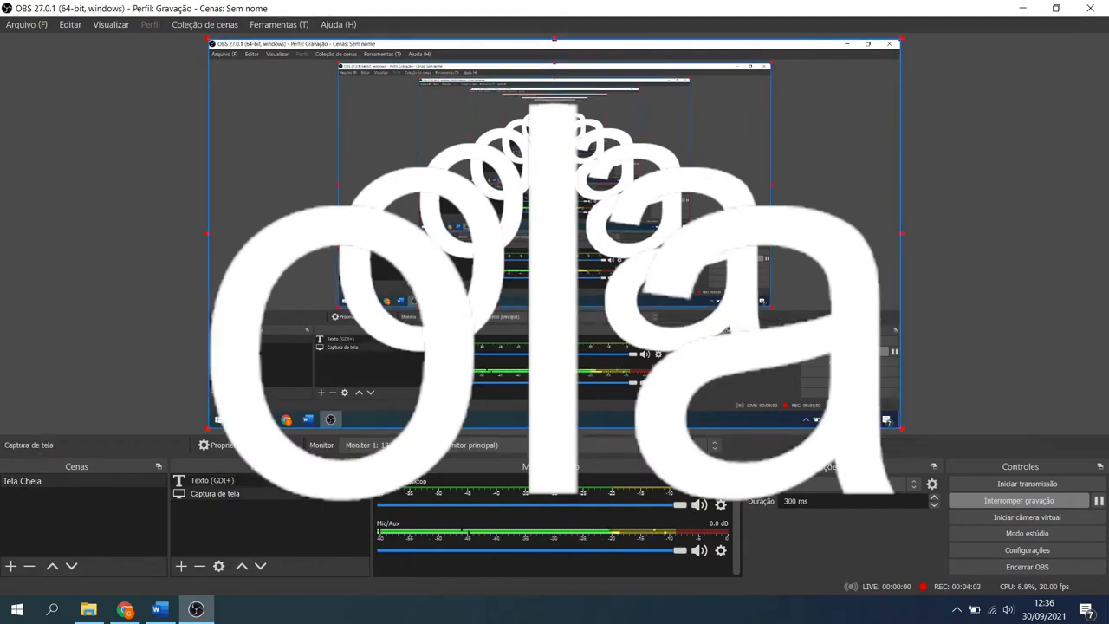
{"action": "left_click_drag", "start_coordinate": [901, 428], "coordinate": [308, 113]}
{"action": "left_click", "coordinate": [393, 270]}
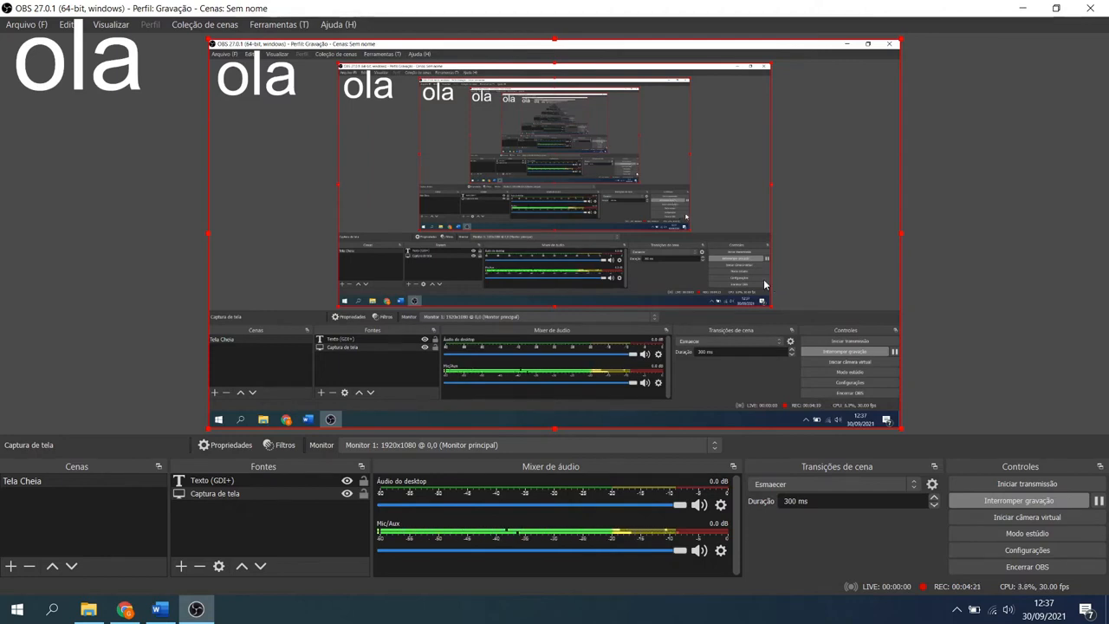
Step: Remove the "ola" Texto (GDI+) source from the Tela Cheia scene and confirm the removal
{"action": "right_click", "coordinate": [261, 90]}
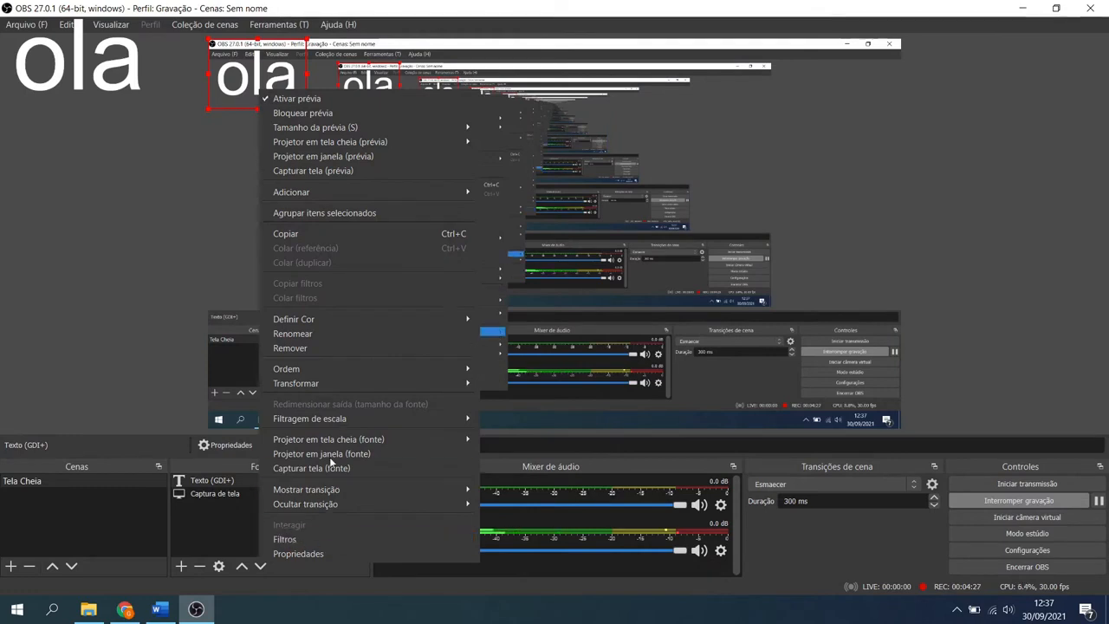
{"action": "left_click", "coordinate": [302, 347]}
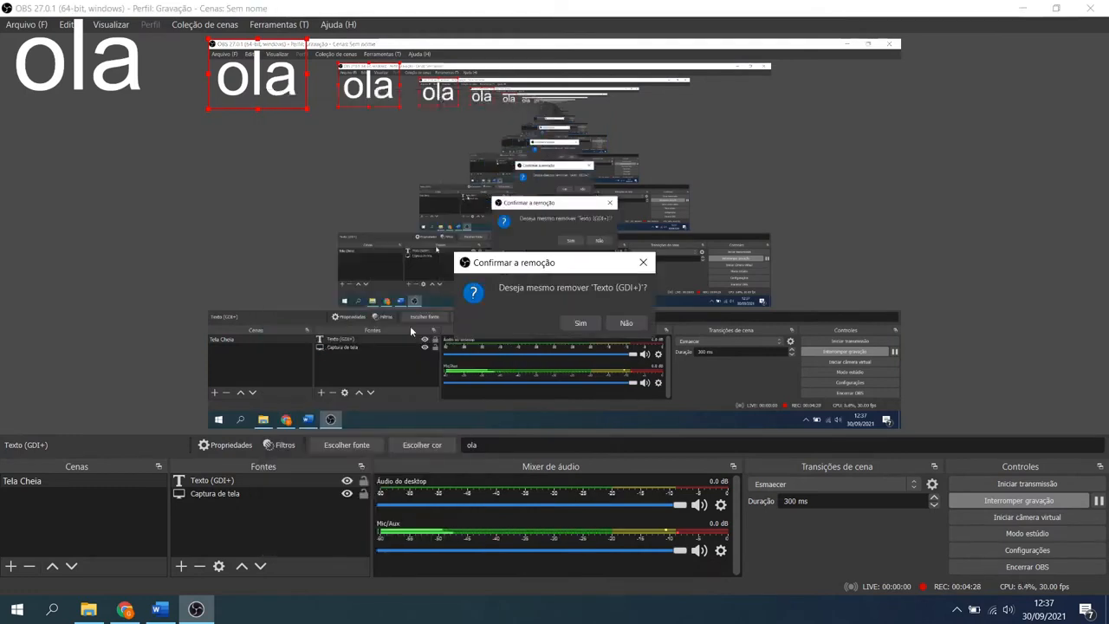
{"action": "left_click", "coordinate": [577, 323]}
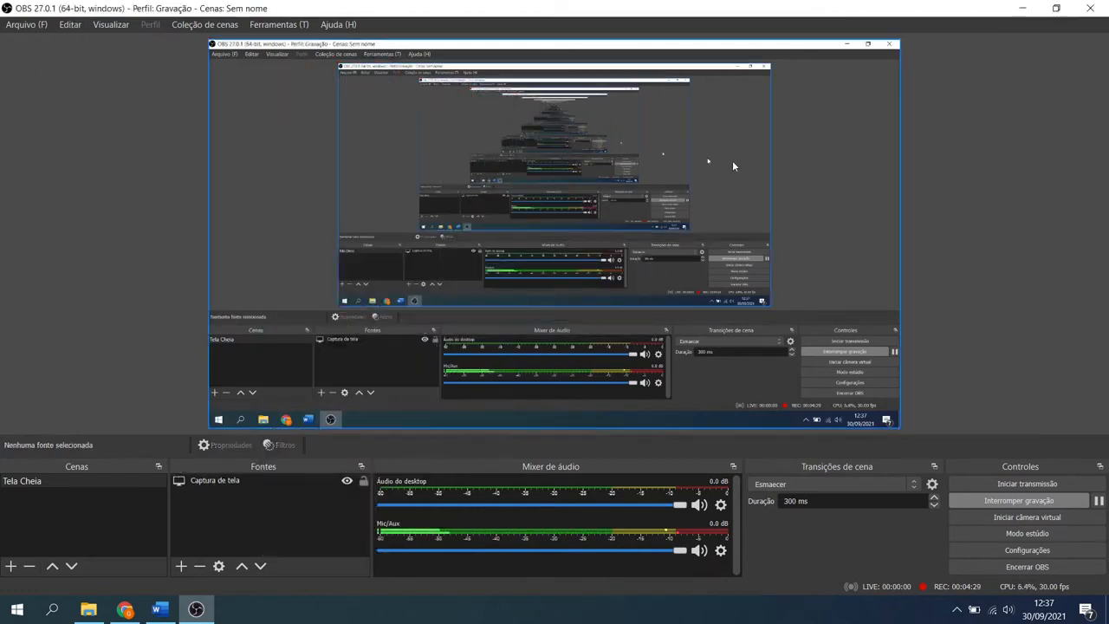
Step: Select the Captura de tela source and dismiss the browser notification
{"action": "left_click", "coordinate": [803, 368]}
{"action": "left_click", "coordinate": [221, 482]}
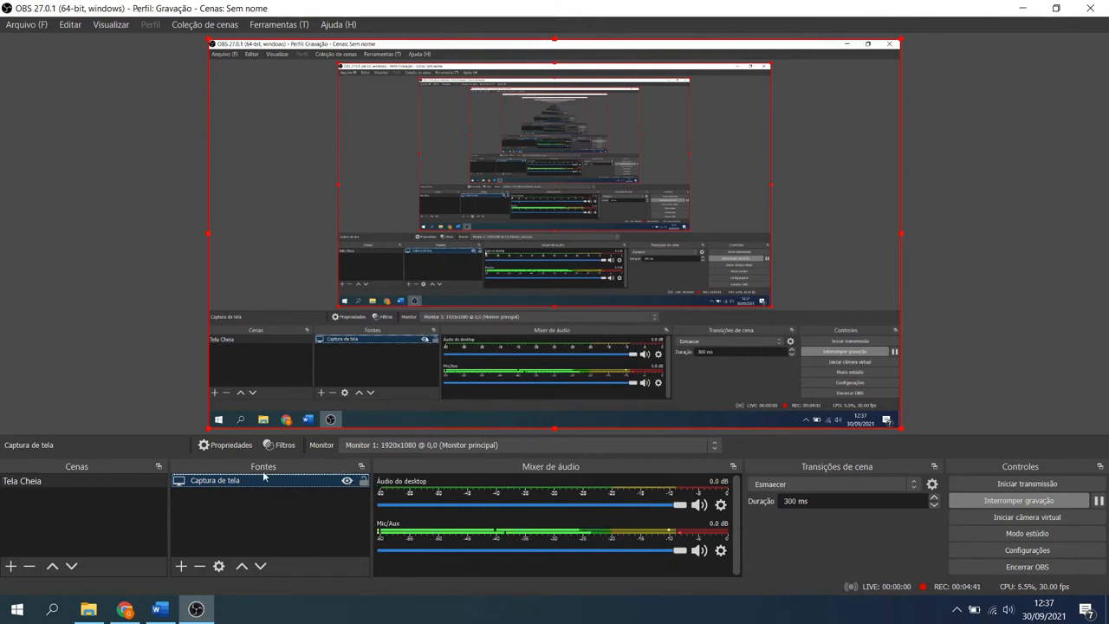
{"action": "left_click", "coordinate": [348, 483]}
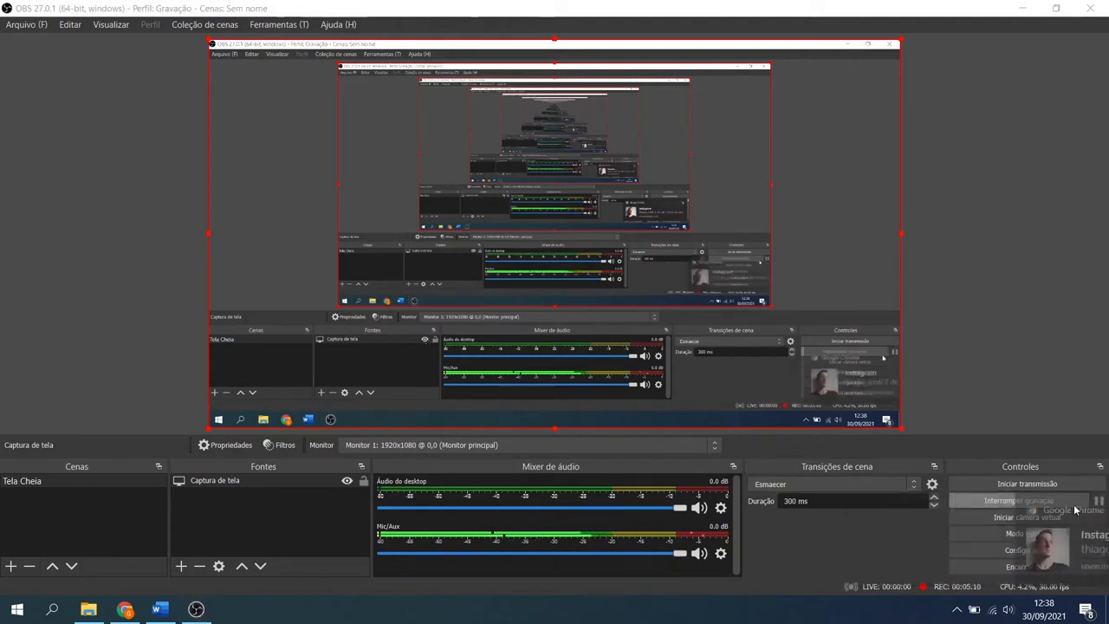
{"action": "left_click", "coordinate": [1078, 506]}
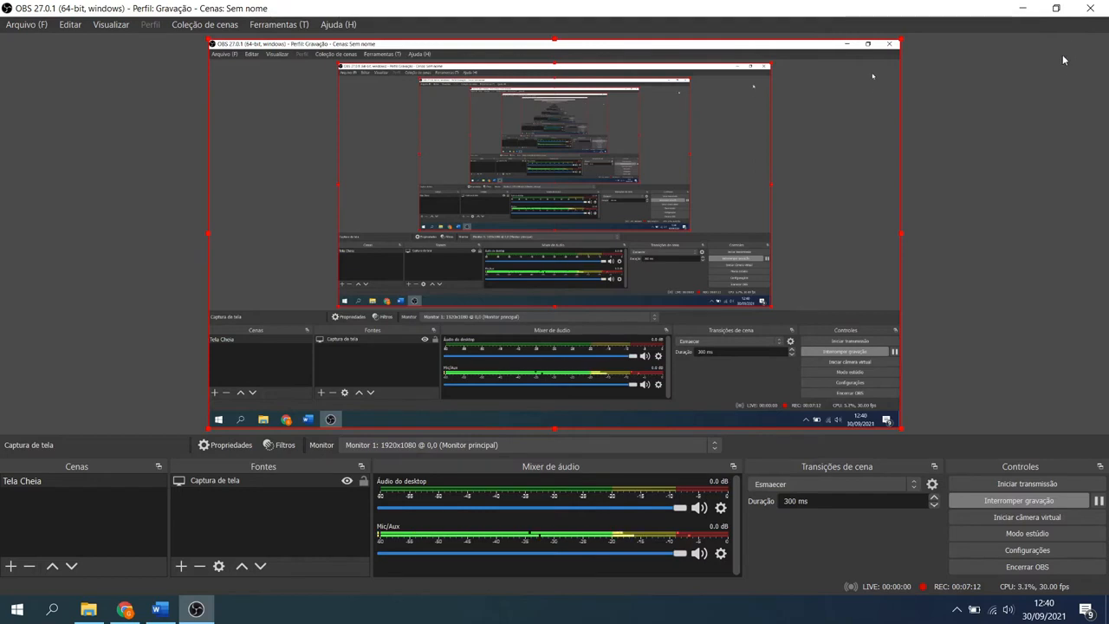
Step: Minimize OBS, open the Windows display settings maximized and go to Configurações de elementos gráficos
{"action": "left_click", "coordinate": [1023, 9]}
{"action": "left_click", "coordinate": [1025, 10]}
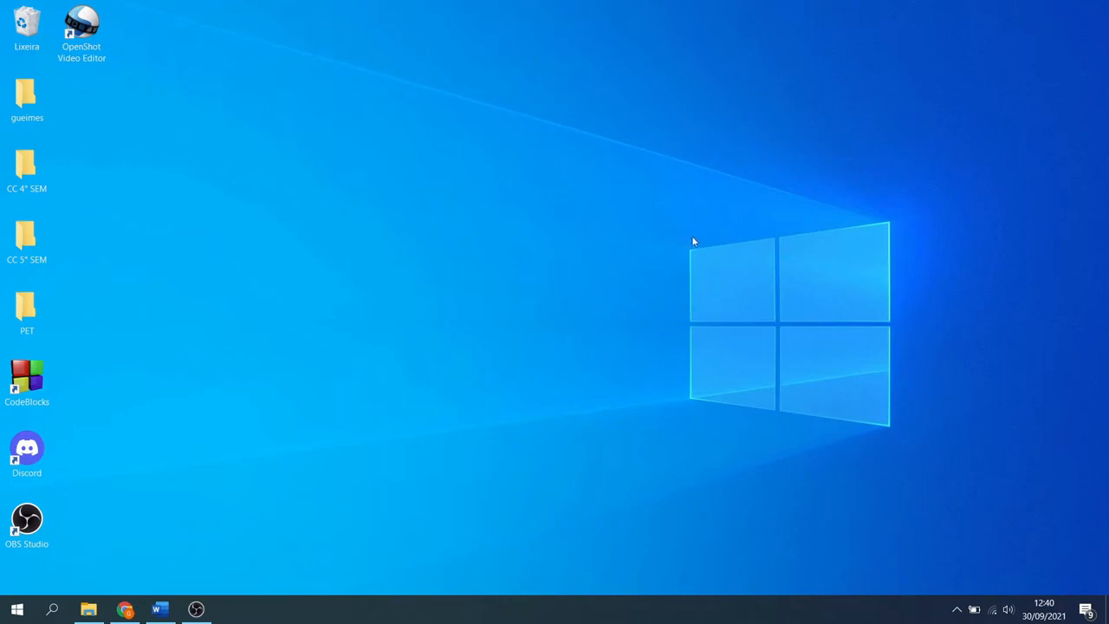
{"action": "right_click", "coordinate": [379, 207]}
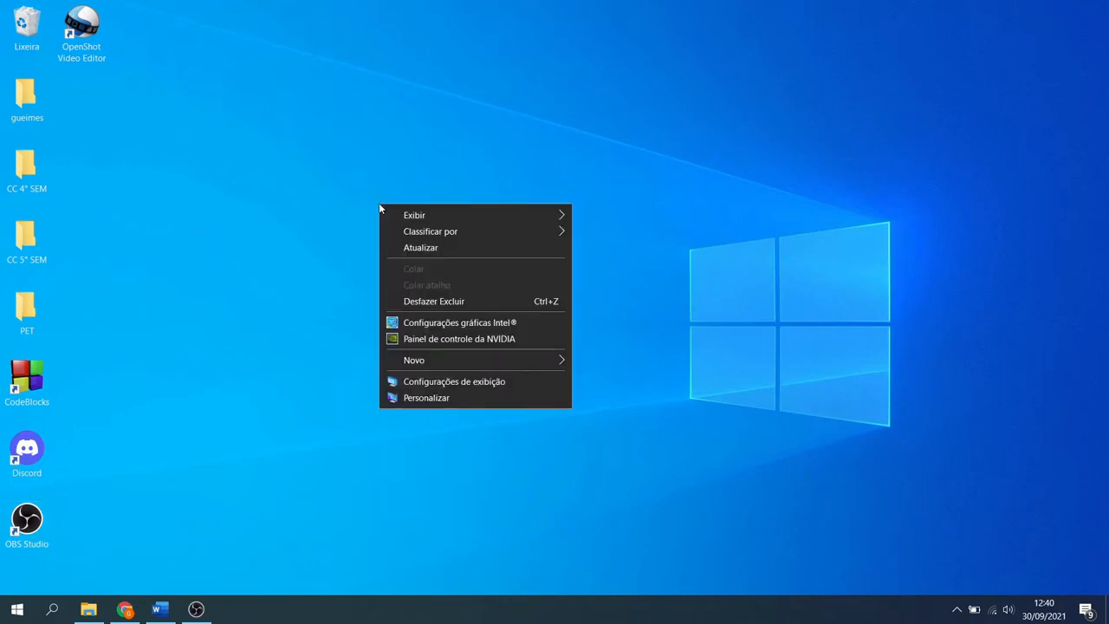
{"action": "left_click", "coordinate": [486, 383]}
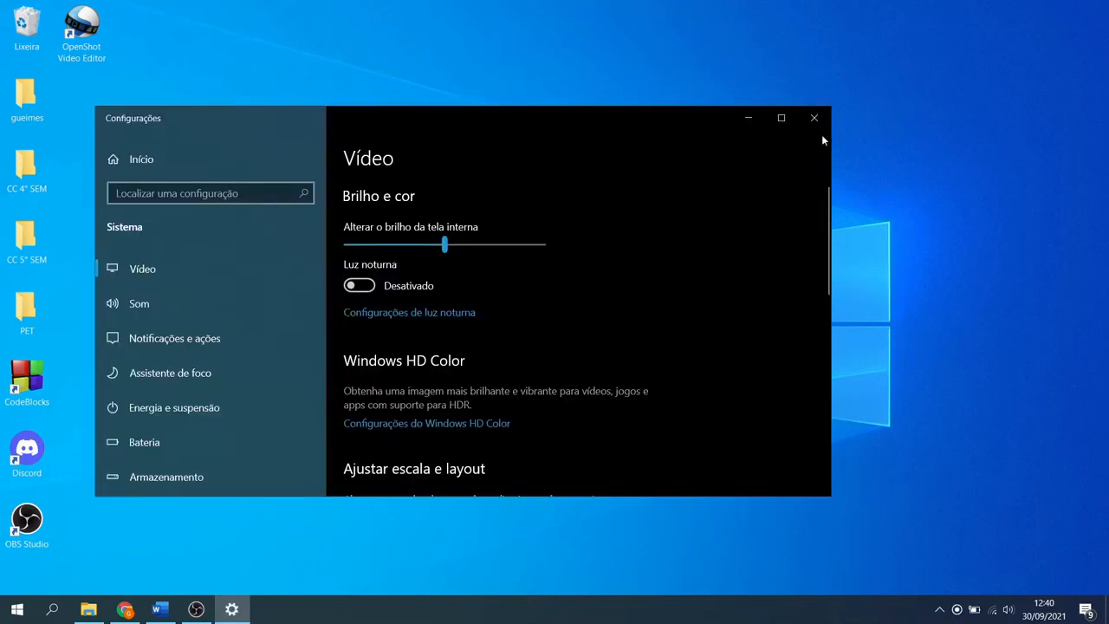
{"action": "left_click", "coordinate": [781, 117]}
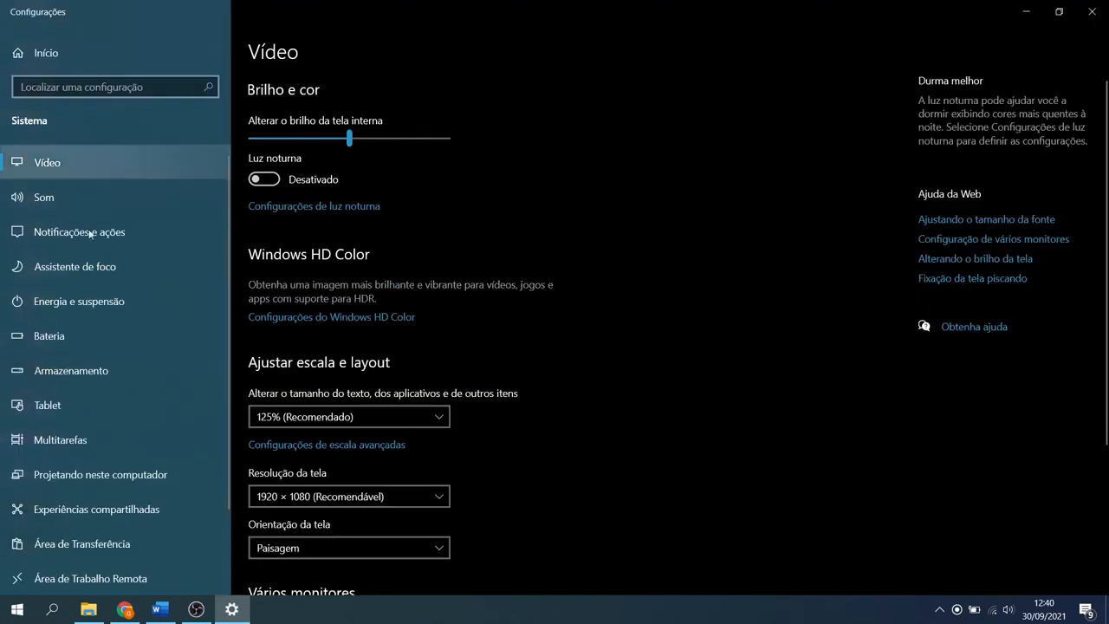
{"action": "scroll", "coordinate": [662, 339], "scroll_direction": "down", "scroll_amount": 3}
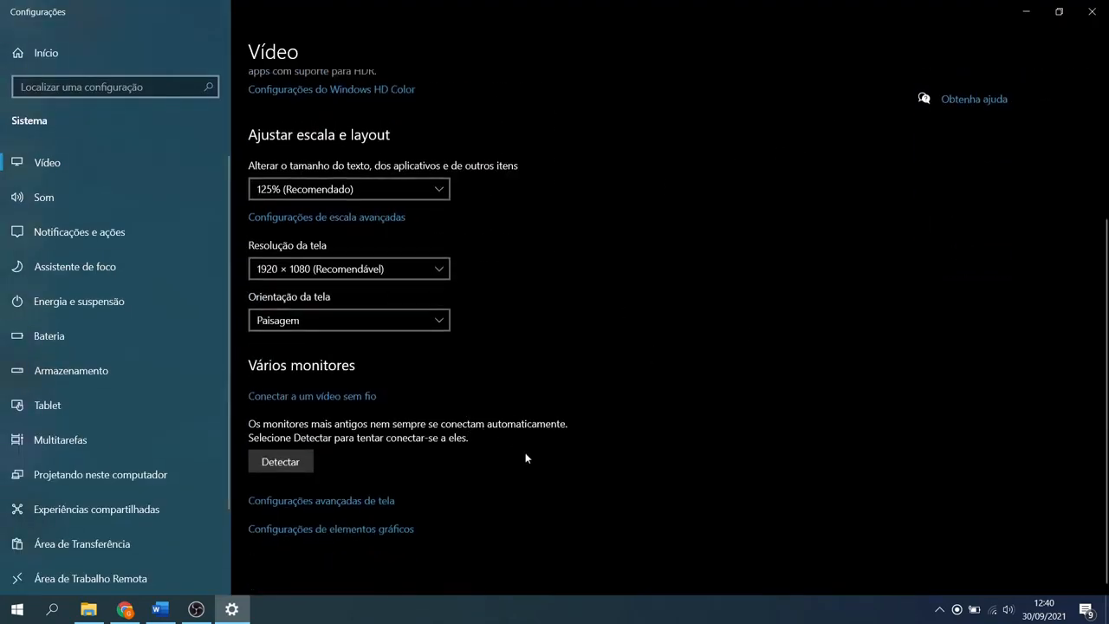
{"action": "left_click", "coordinate": [350, 535]}
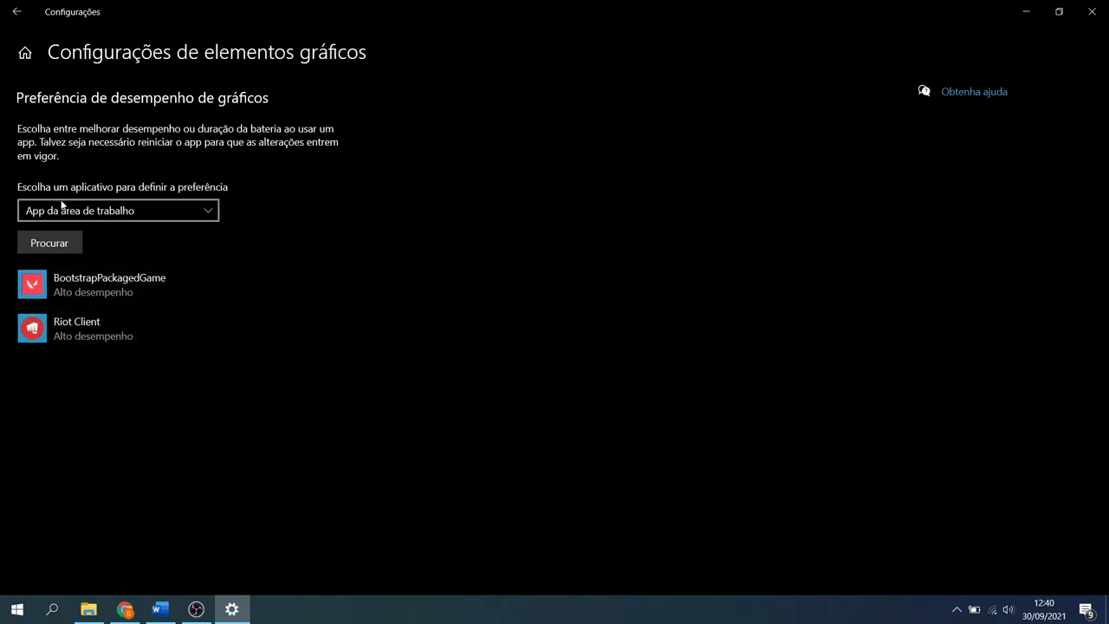
Step: Start adding a desktop app to the graphics preferences and browse to Arquivos de Programas on drive C:
{"action": "left_click", "coordinate": [71, 244]}
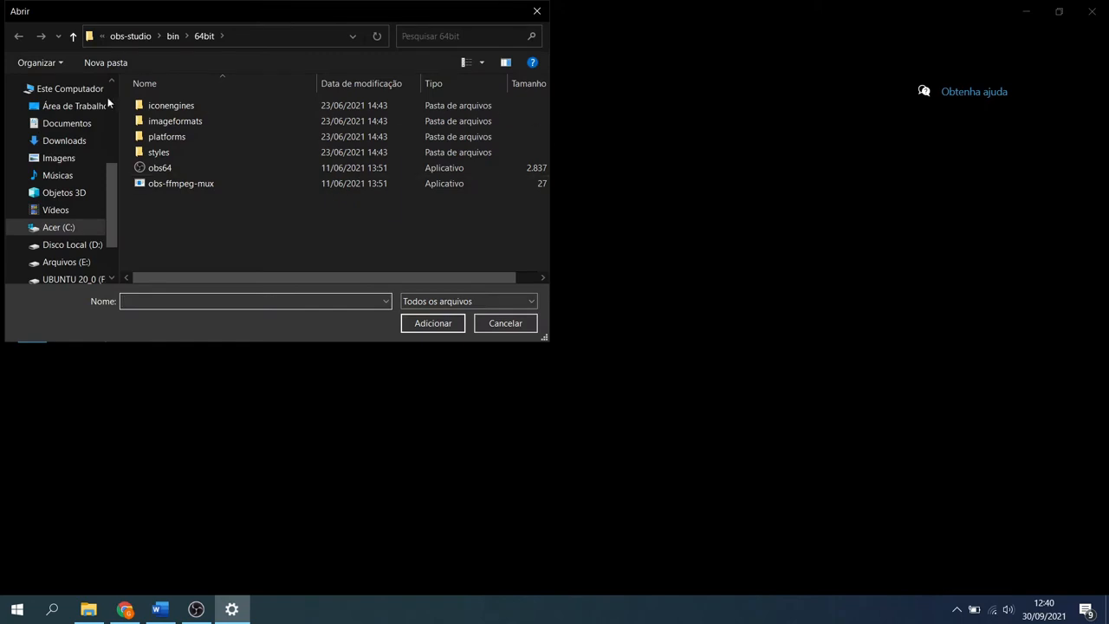
{"action": "left_click", "coordinate": [81, 106]}
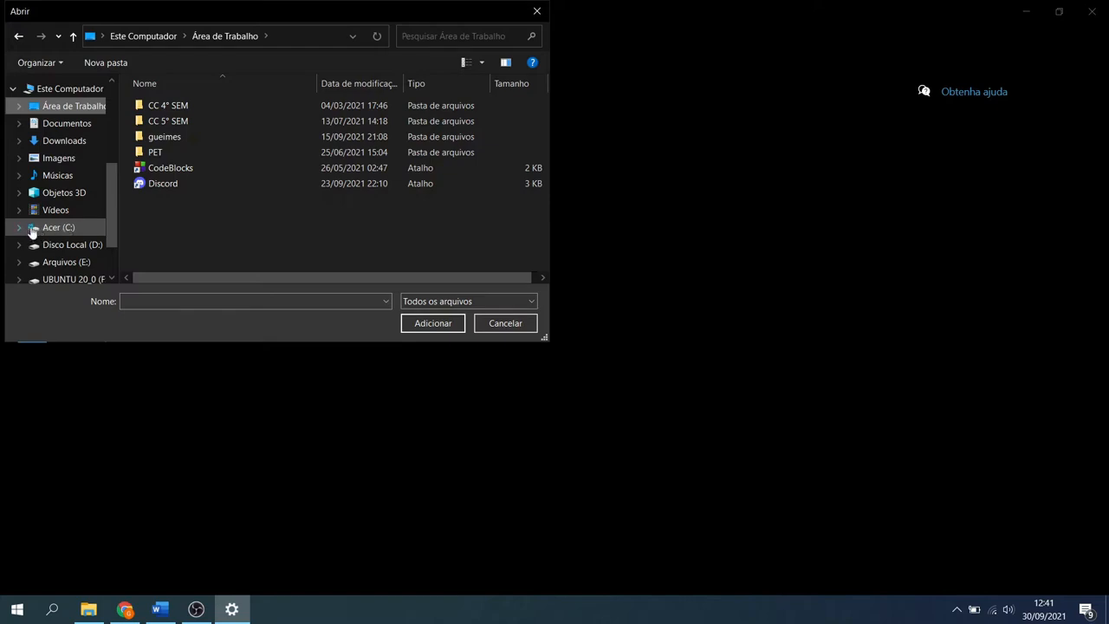
{"action": "left_click", "coordinate": [62, 229]}
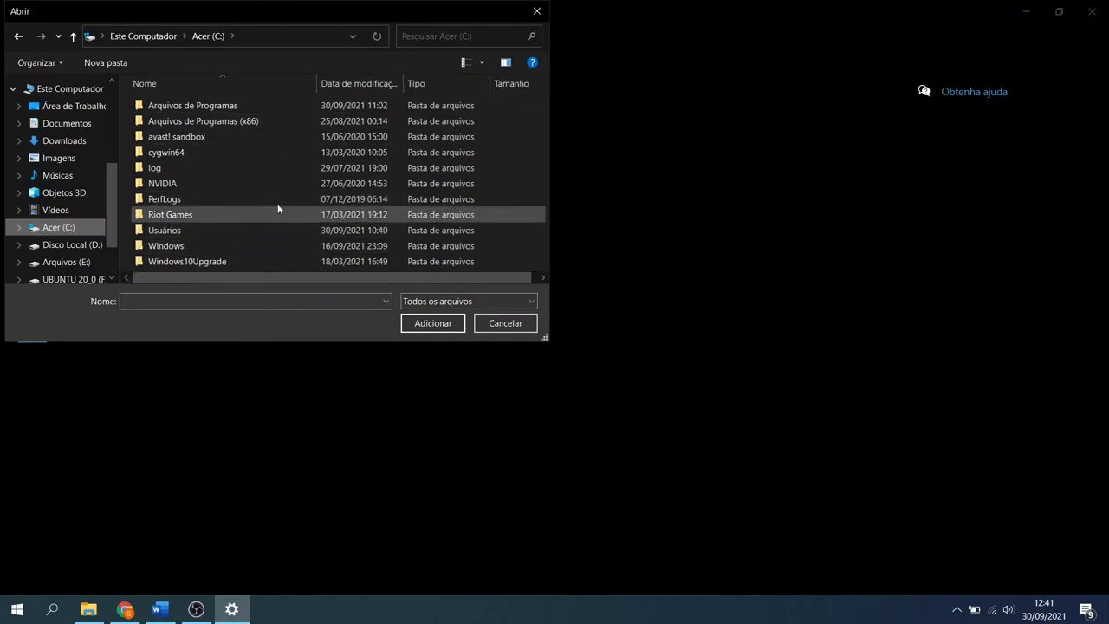
{"action": "left_click", "coordinate": [205, 108]}
{"action": "double_click", "coordinate": [208, 108]}
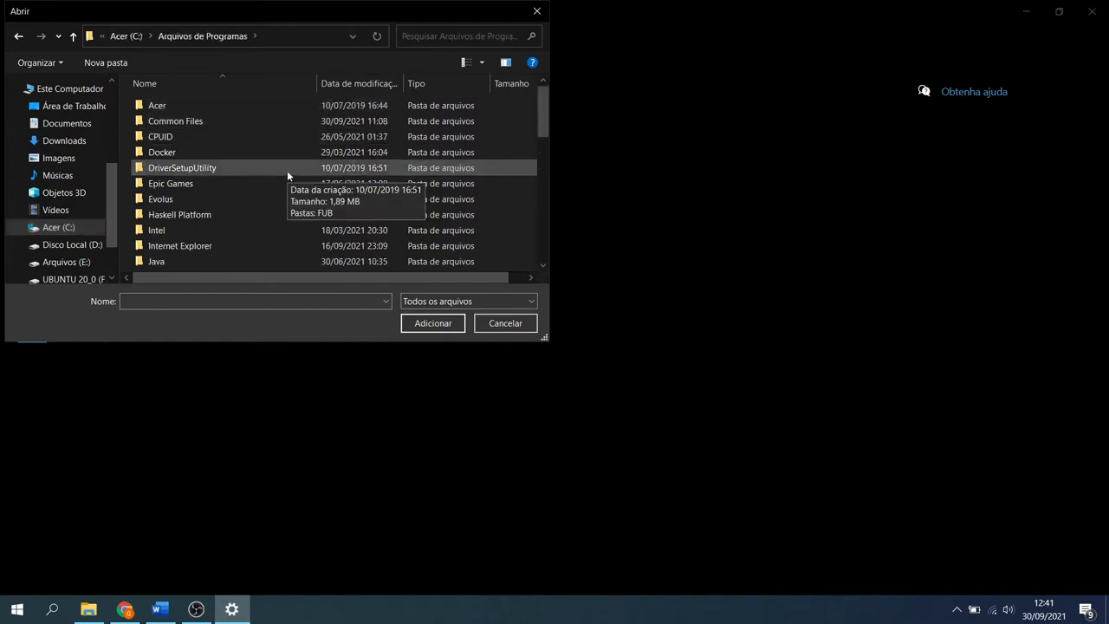
Step: Browse to obs-studio\bin\64bit and add the obs64 application to the graphics preference list
{"action": "scroll", "coordinate": [287, 162], "scroll_direction": "down", "scroll_amount": 5}
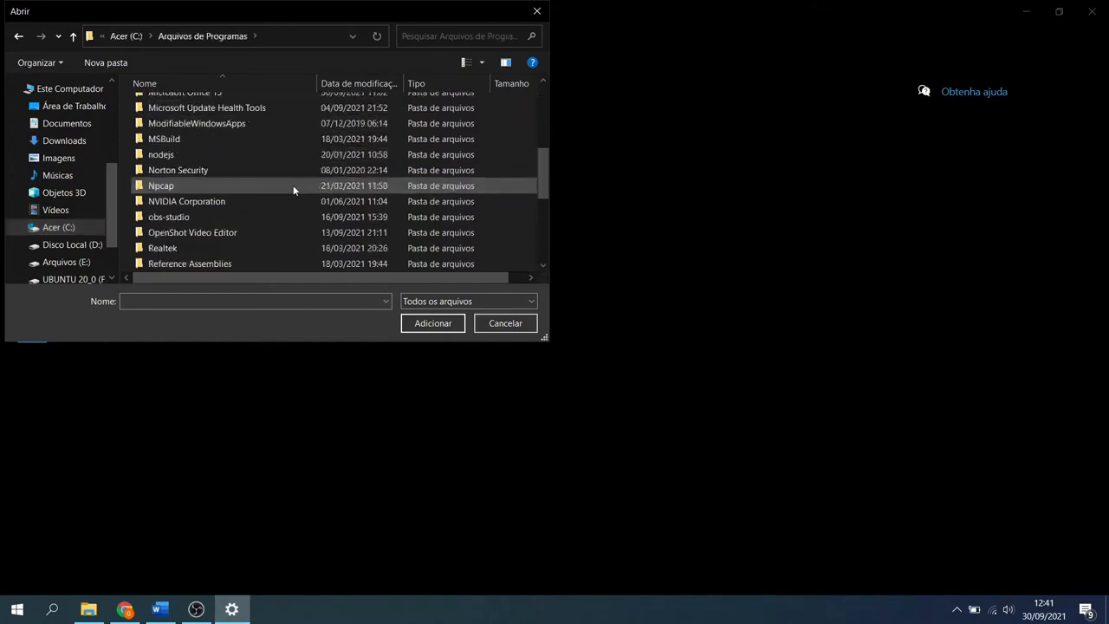
{"action": "scroll", "coordinate": [292, 184], "scroll_direction": "up", "scroll_amount": 5}
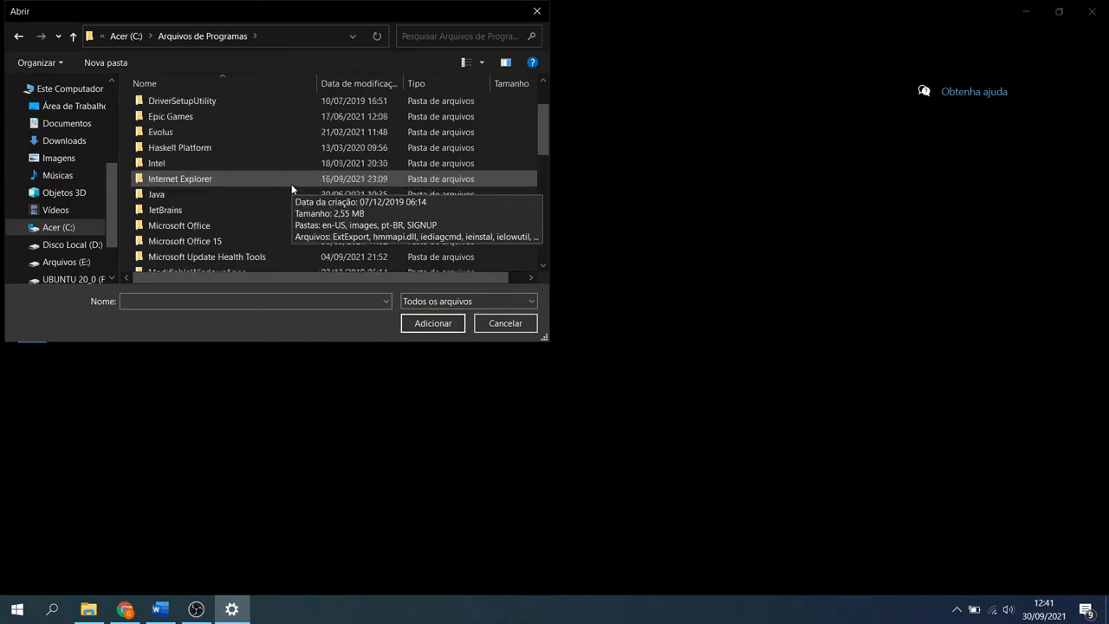
{"action": "scroll", "coordinate": [292, 186], "scroll_direction": "down", "scroll_amount": 7}
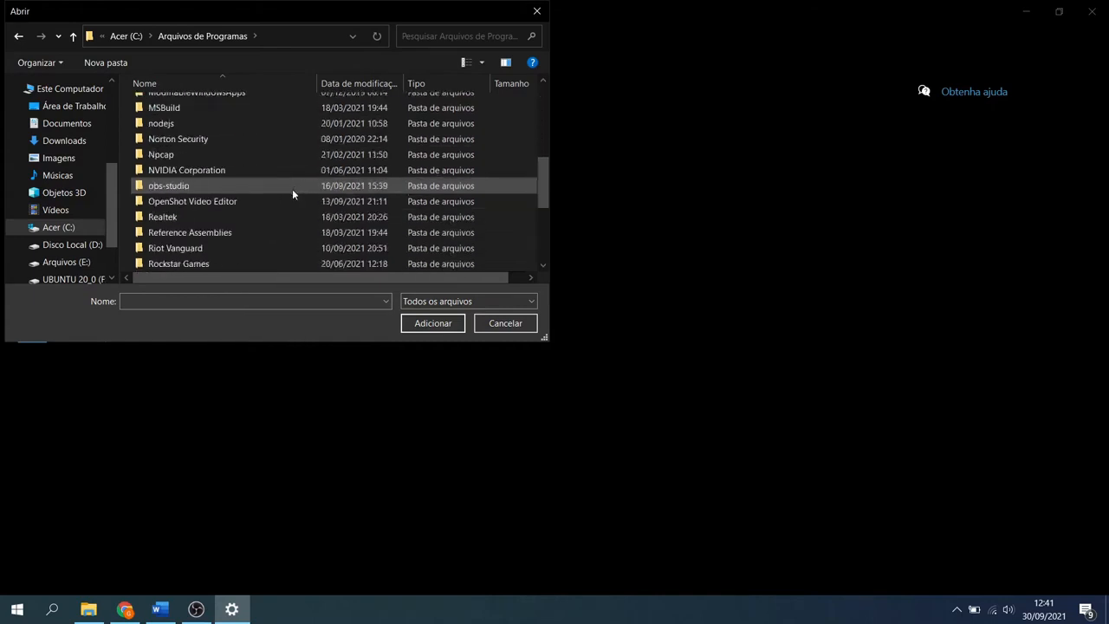
{"action": "scroll", "coordinate": [185, 154], "scroll_direction": "down", "scroll_amount": 1}
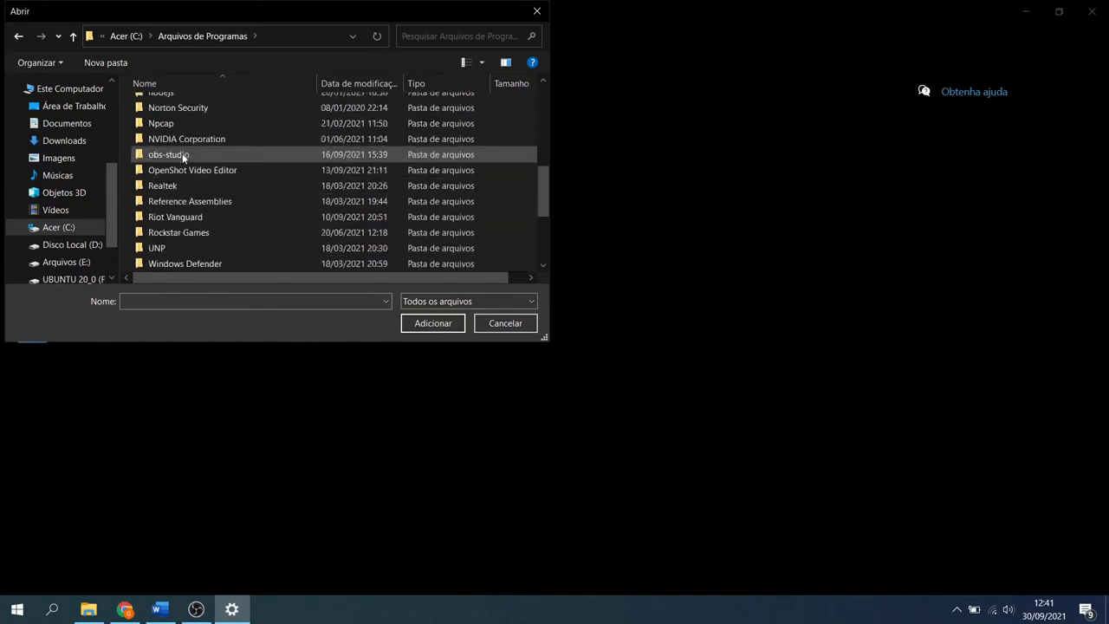
{"action": "left_click", "coordinate": [183, 156]}
{"action": "double_click", "coordinate": [203, 157]}
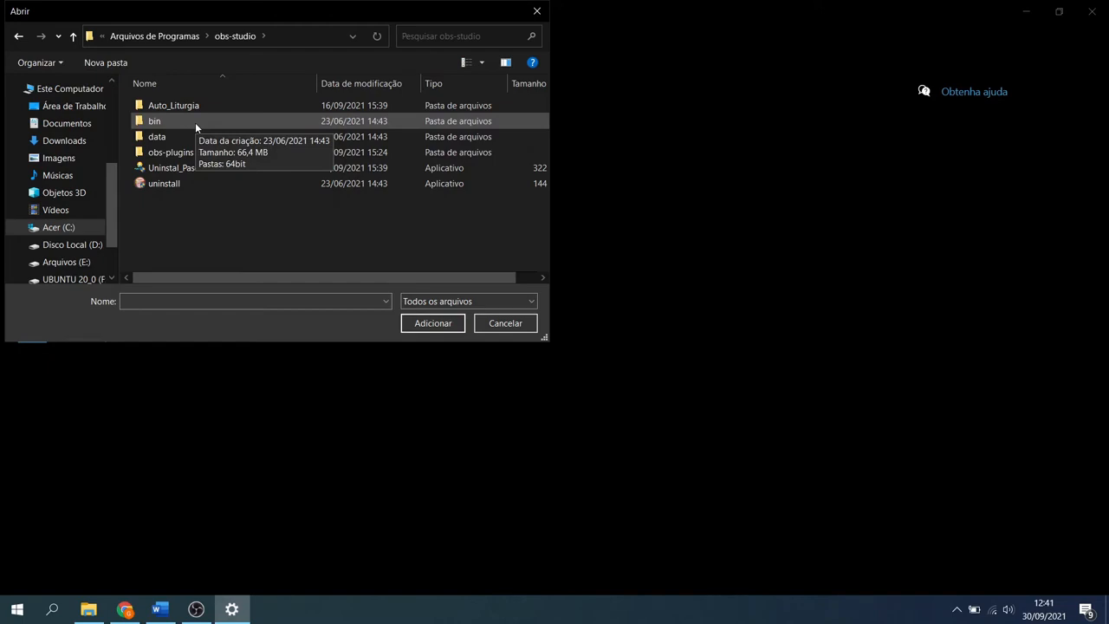
{"action": "double_click", "coordinate": [197, 123]}
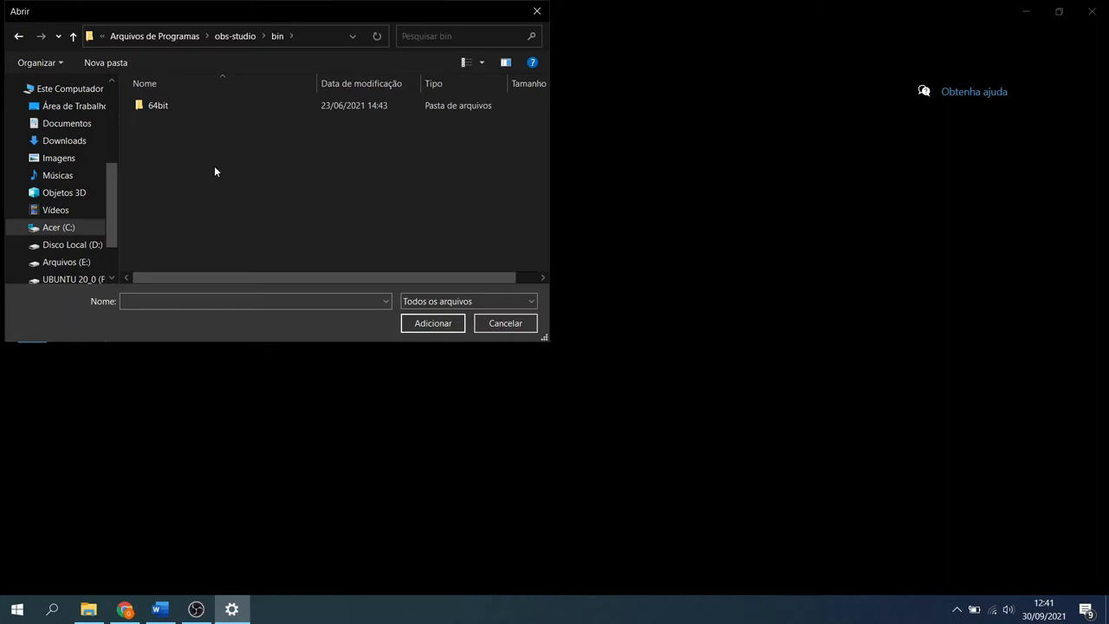
{"action": "double_click", "coordinate": [149, 109]}
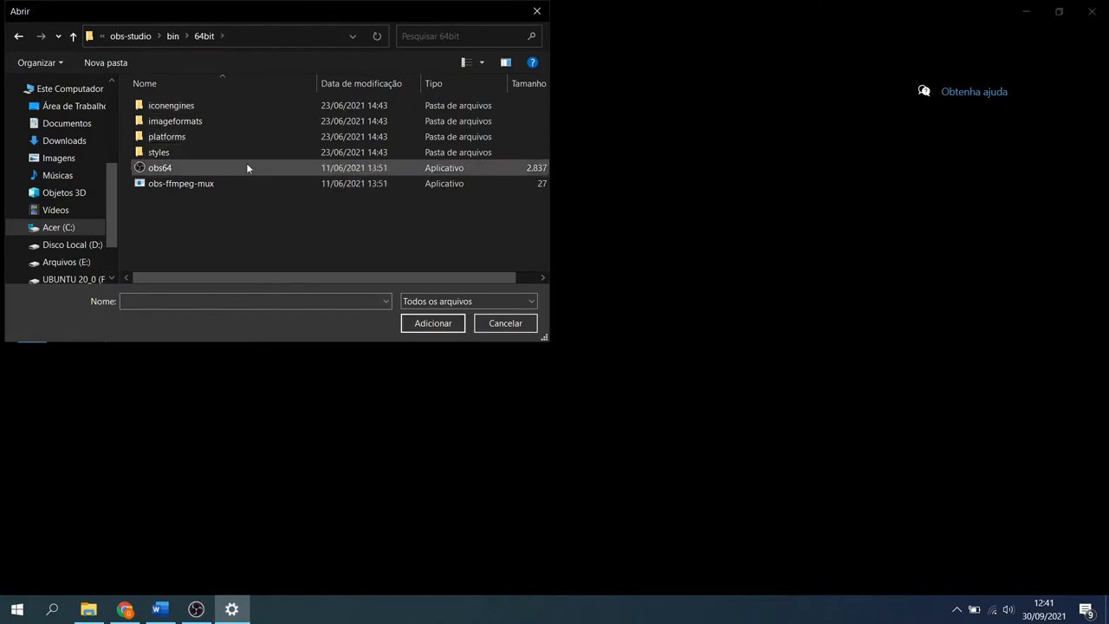
{"action": "left_click", "coordinate": [180, 173]}
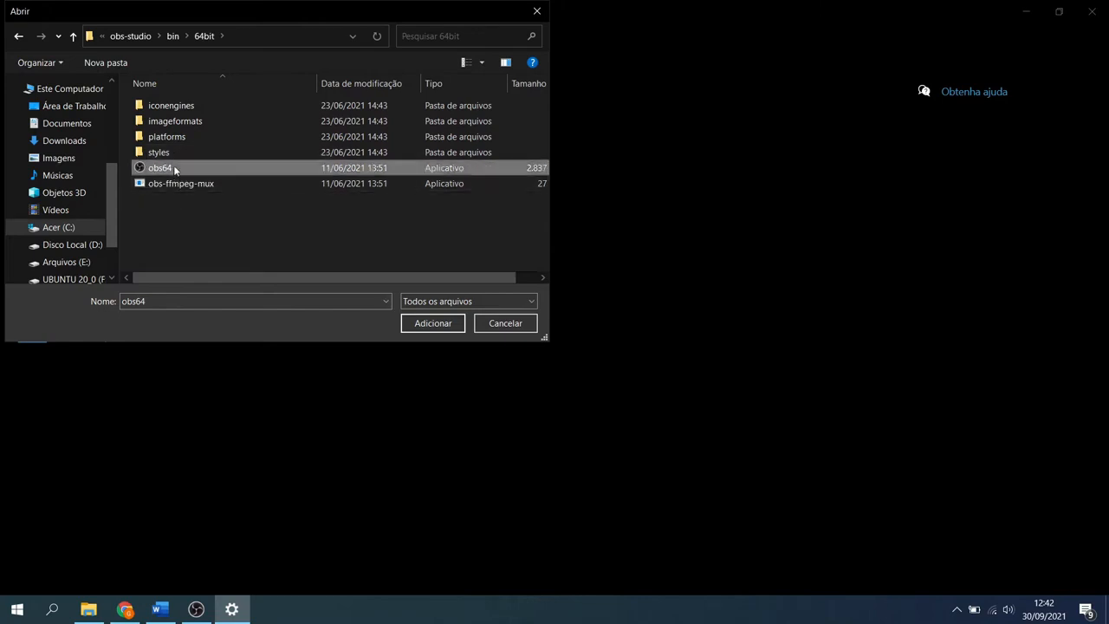
{"action": "left_click", "coordinate": [421, 323]}
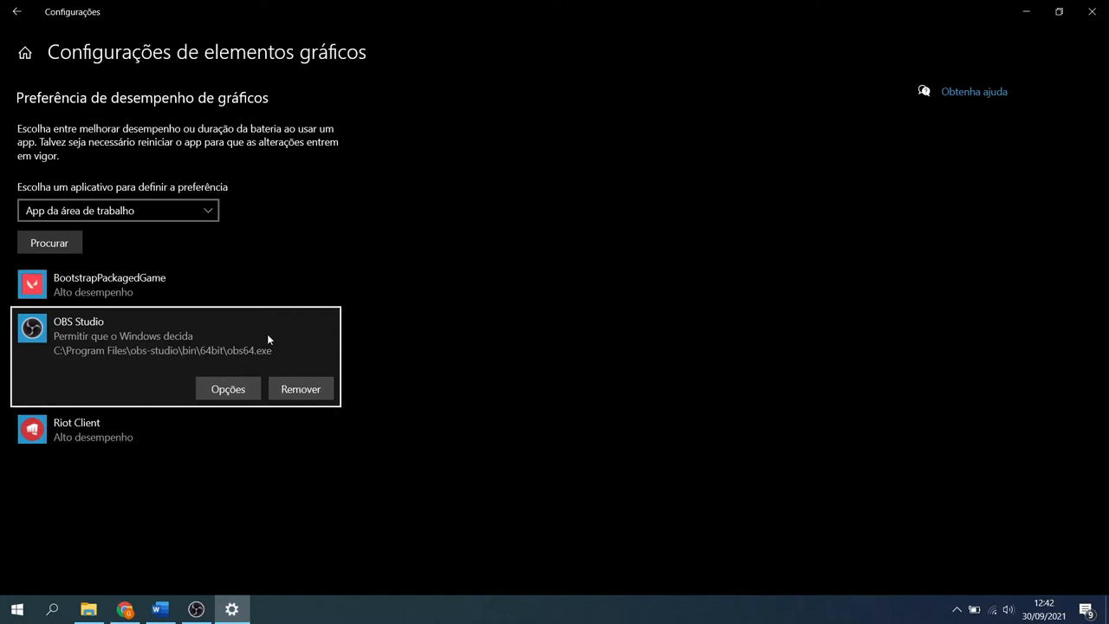
Step: Set the graphics preference of OBS Studio to Economia de energia and save it
{"action": "left_click", "coordinate": [235, 389]}
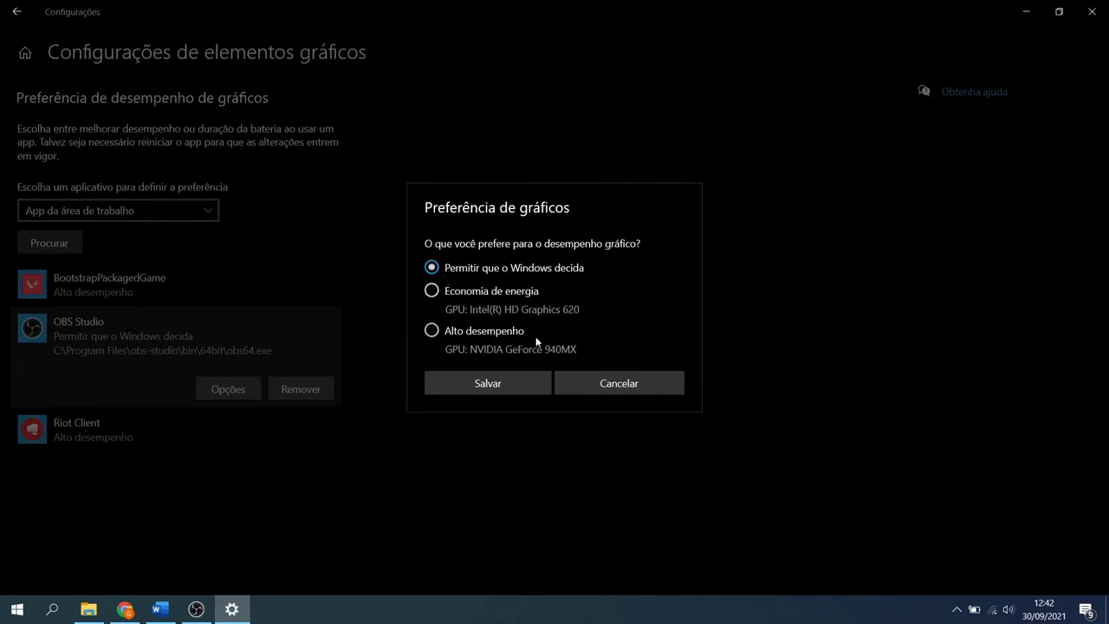
{"action": "left_click", "coordinate": [487, 292]}
{"action": "left_click", "coordinate": [489, 384]}
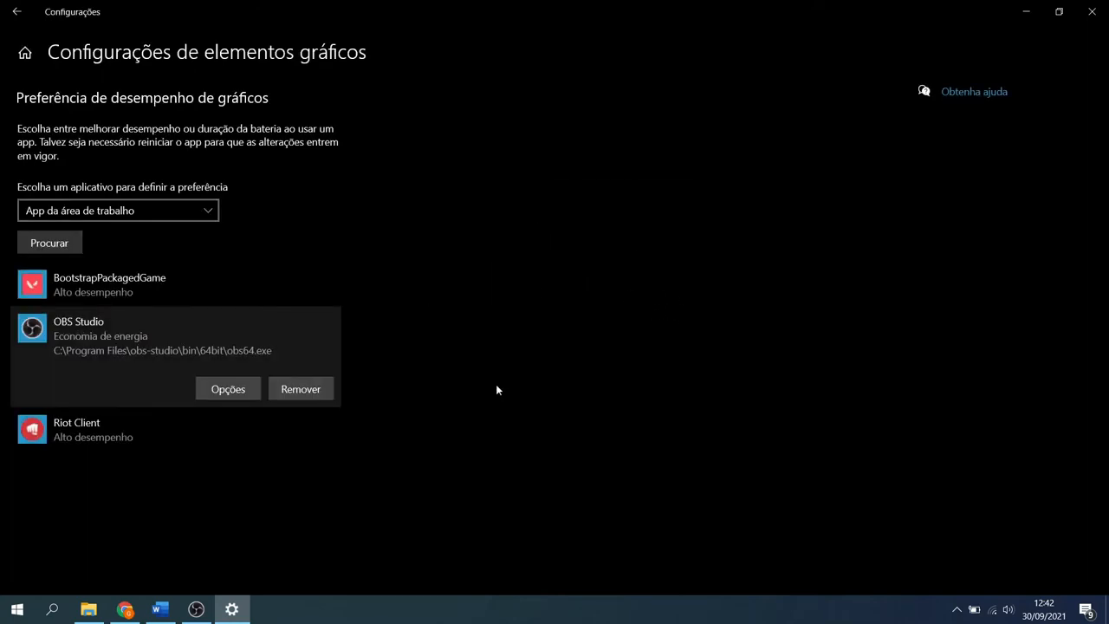
Step: Close the Windows settings and switch back to OBS
{"action": "left_click", "coordinate": [1092, 12]}
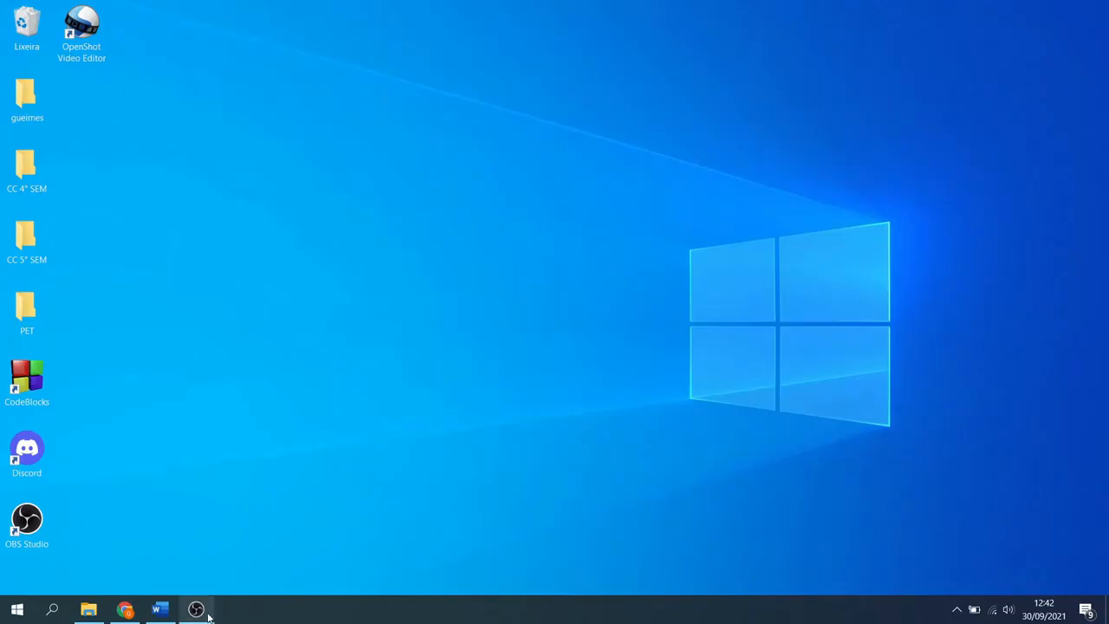
{"action": "mouse_move", "coordinate": [208, 612]}
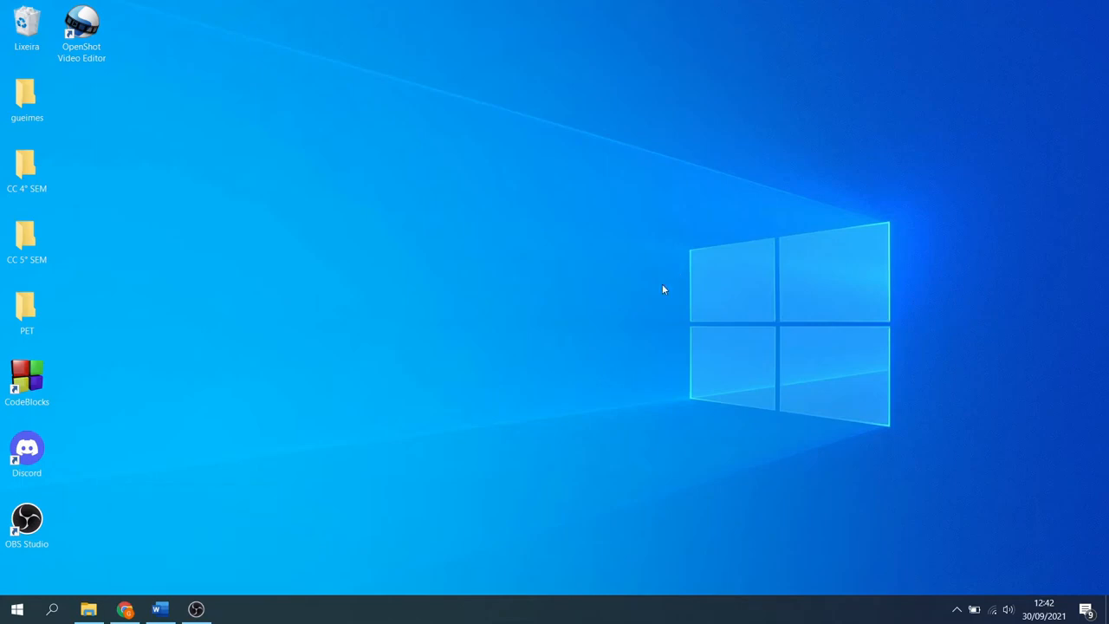
{"action": "left_click", "coordinate": [197, 610]}
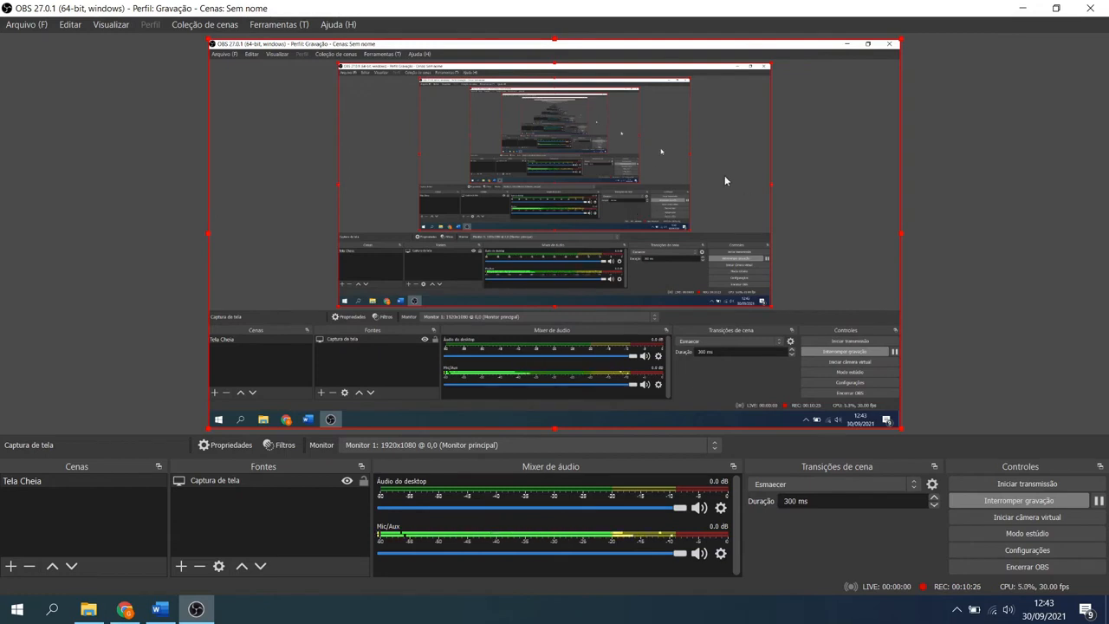
Step: Minimize OBS and reopen Configurações de elementos gráficos from the Windows display settings
{"action": "left_click", "coordinate": [1022, 9]}
{"action": "right_click", "coordinate": [354, 246]}
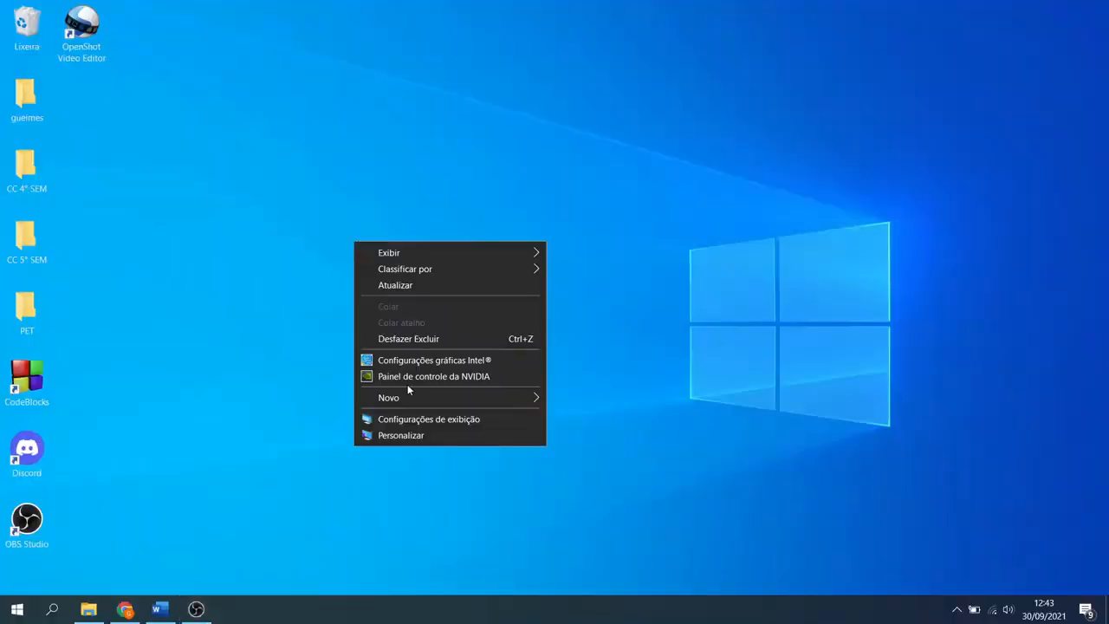
{"action": "left_click", "coordinate": [416, 418]}
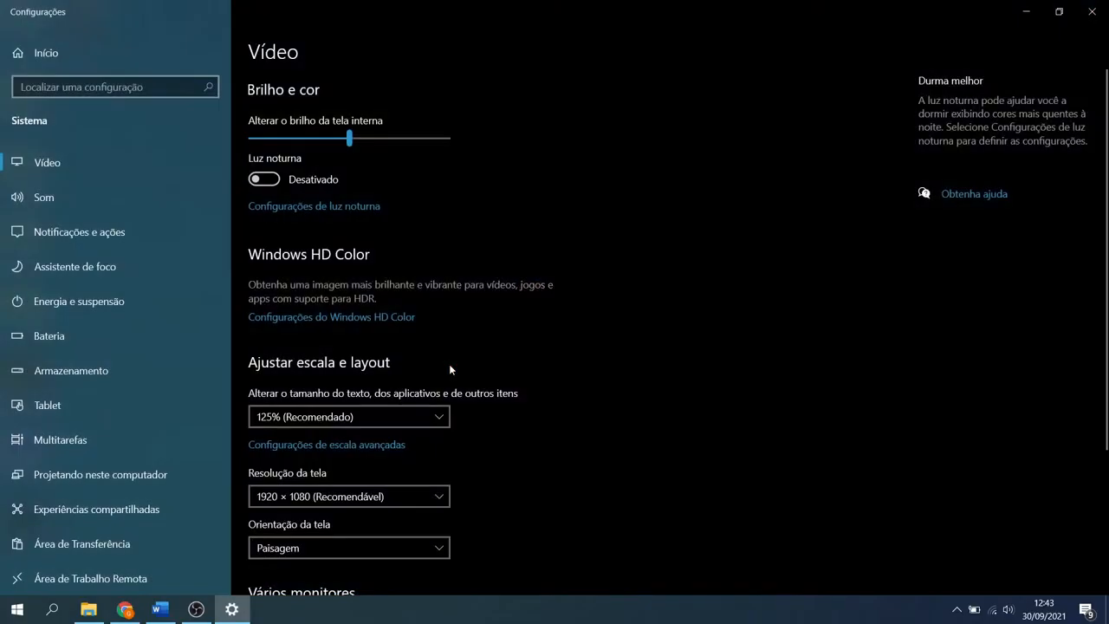
{"action": "scroll", "coordinate": [449, 370], "scroll_direction": "down", "scroll_amount": 3}
{"action": "left_click", "coordinate": [314, 529]}
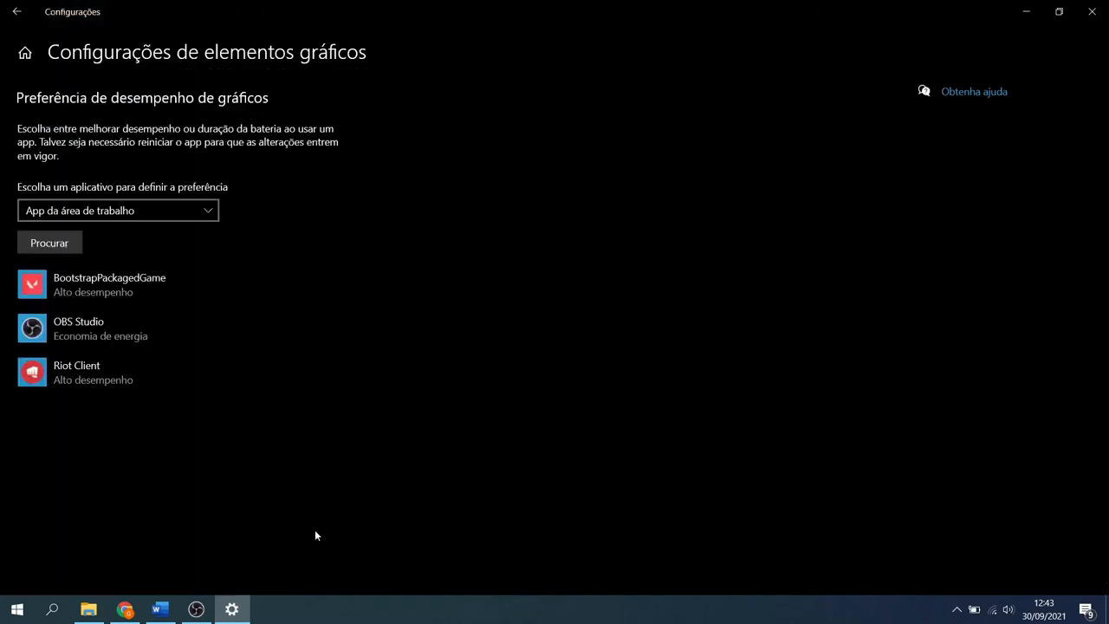
Step: Review the graphics performance options and assigned GPUs for OBS Studio, cancelling without saving
{"action": "left_click", "coordinate": [91, 330]}
{"action": "left_click", "coordinate": [228, 389]}
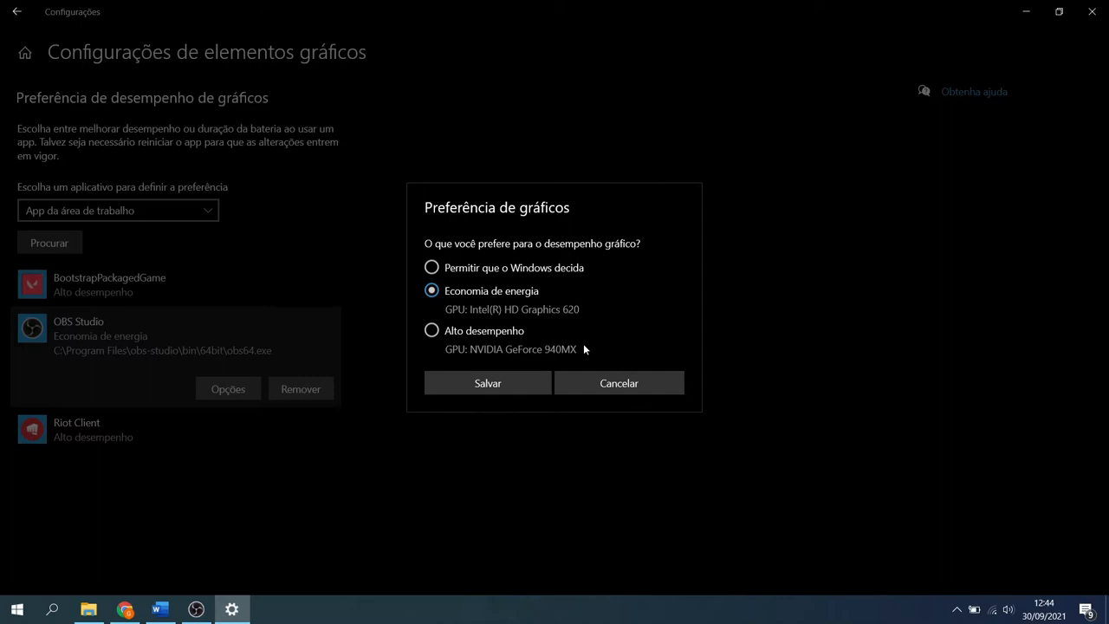
{"action": "left_click", "coordinate": [614, 383]}
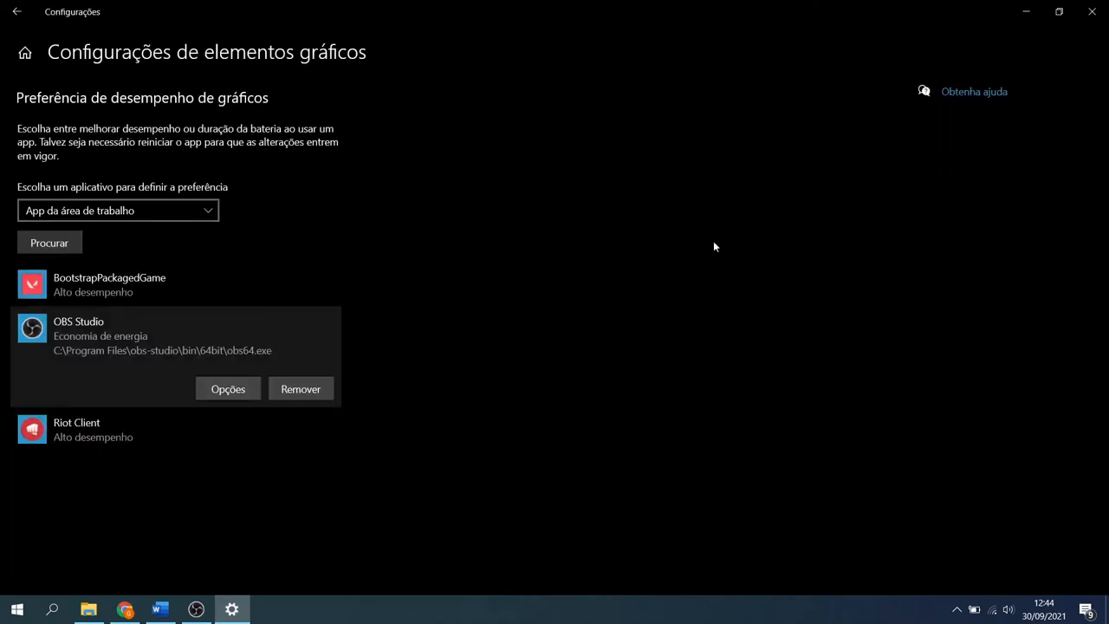
Step: Close the Windows settings and open the 3D settings management page of the NVIDIA Control Panel
{"action": "left_click", "coordinate": [1089, 12]}
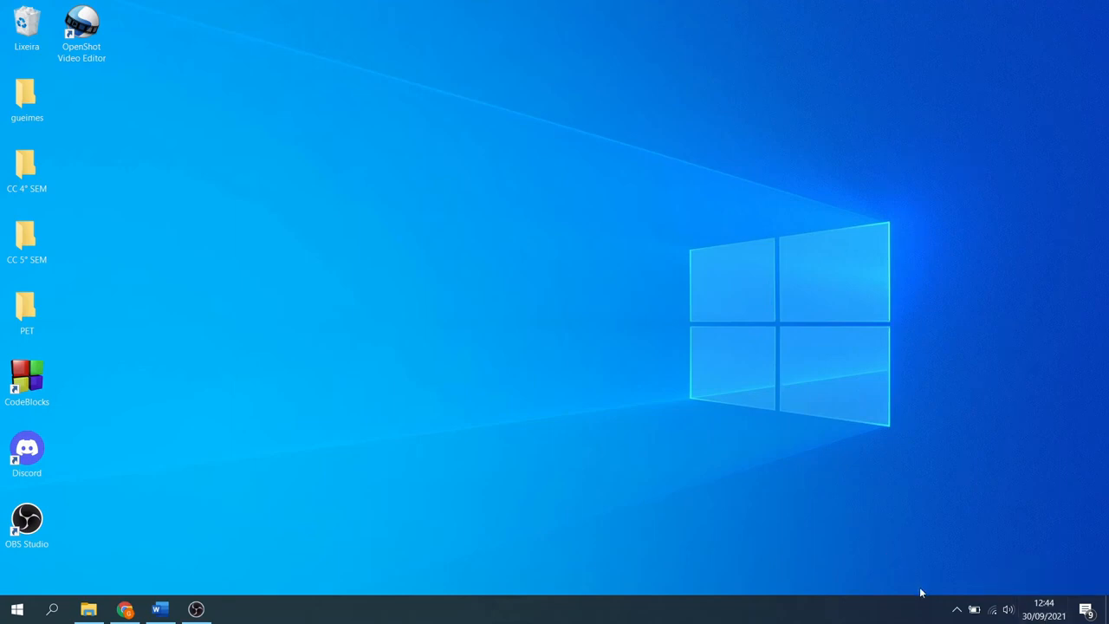
{"action": "left_click", "coordinate": [956, 611]}
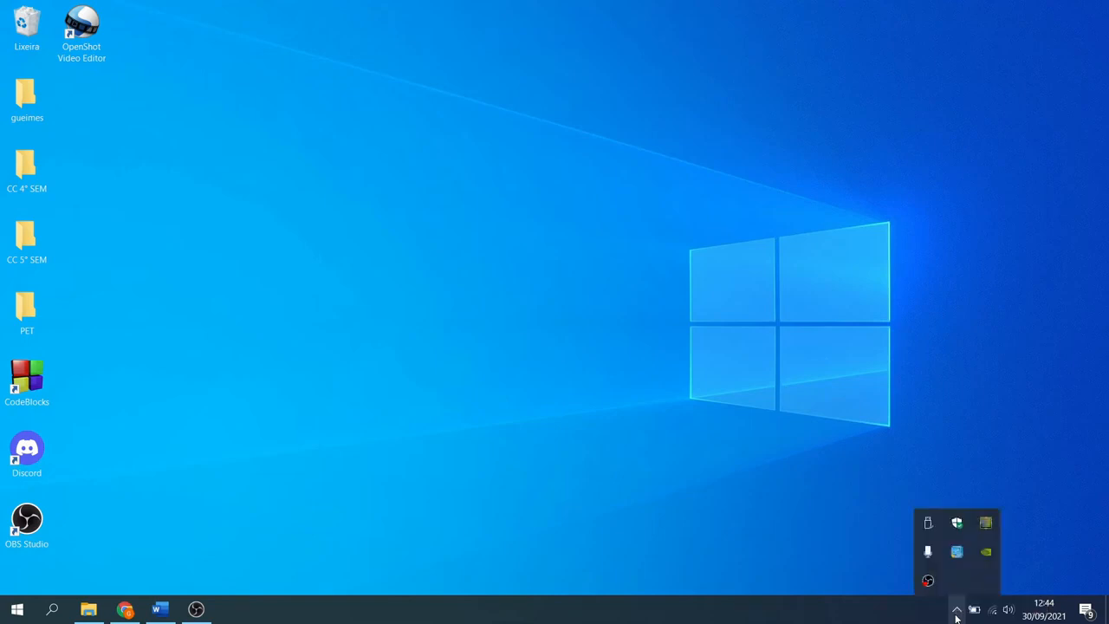
{"action": "right_click", "coordinate": [986, 553]}
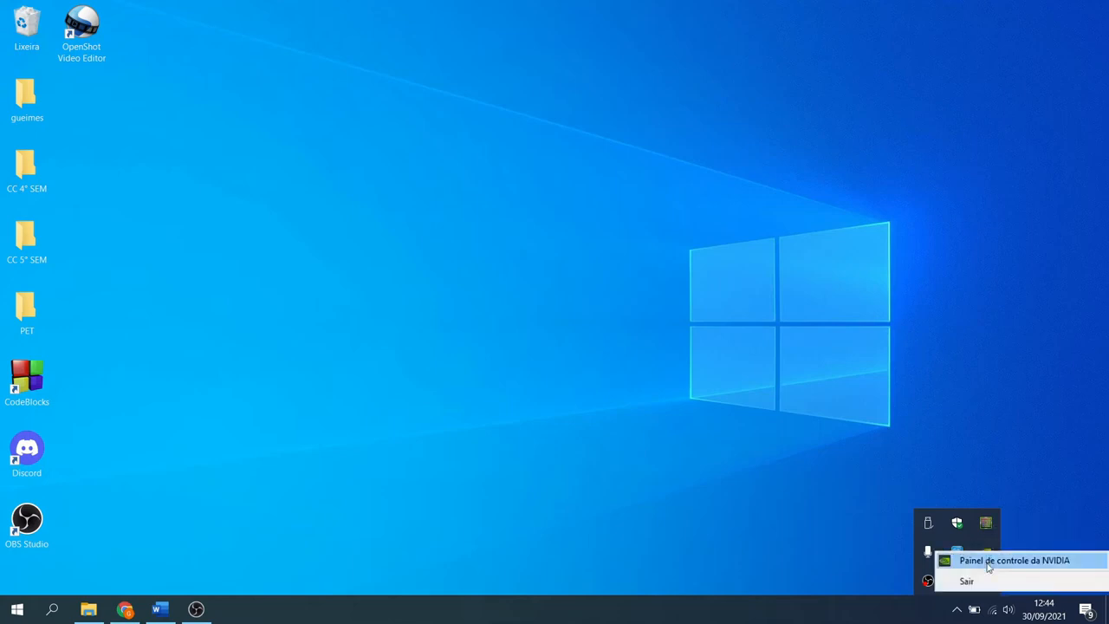
{"action": "left_click", "coordinate": [987, 561]}
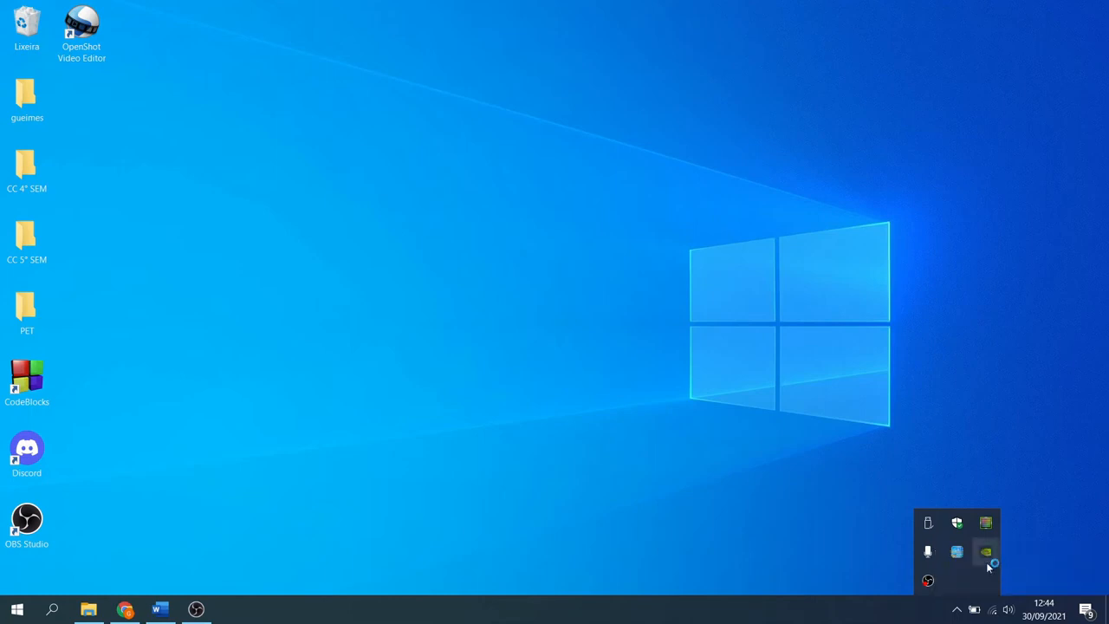
{"action": "left_click", "coordinate": [1065, 523]}
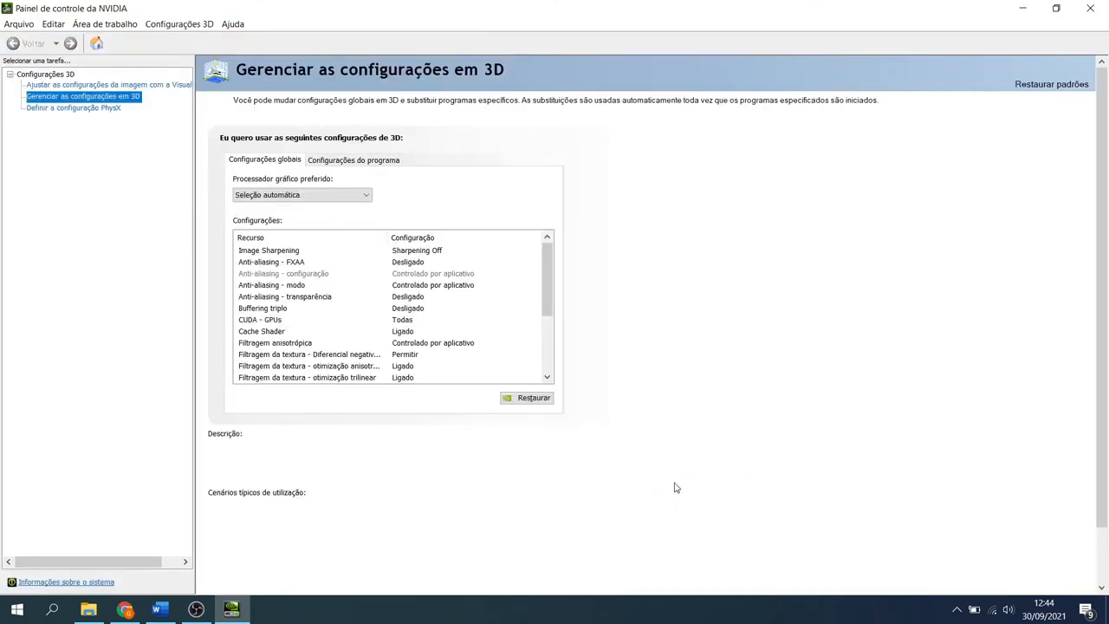
{"action": "mouse_move", "coordinate": [339, 269]}
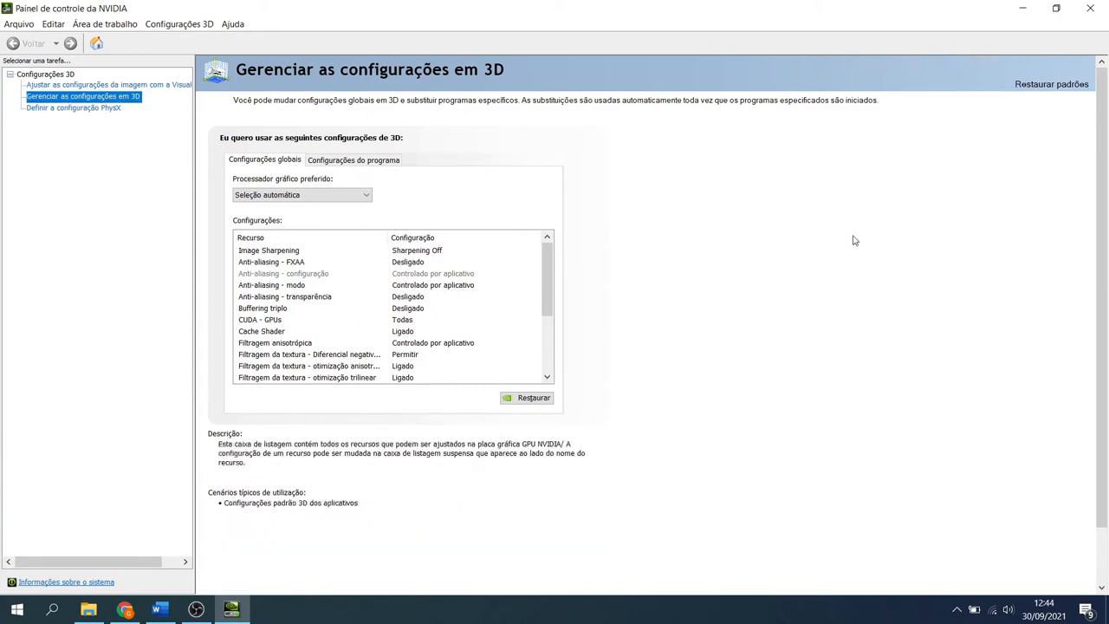
Step: Show the program-specific 3D settings and choose OBS Studio in the list of programs to add, cancelling without adding it
{"action": "left_click", "coordinate": [374, 163]}
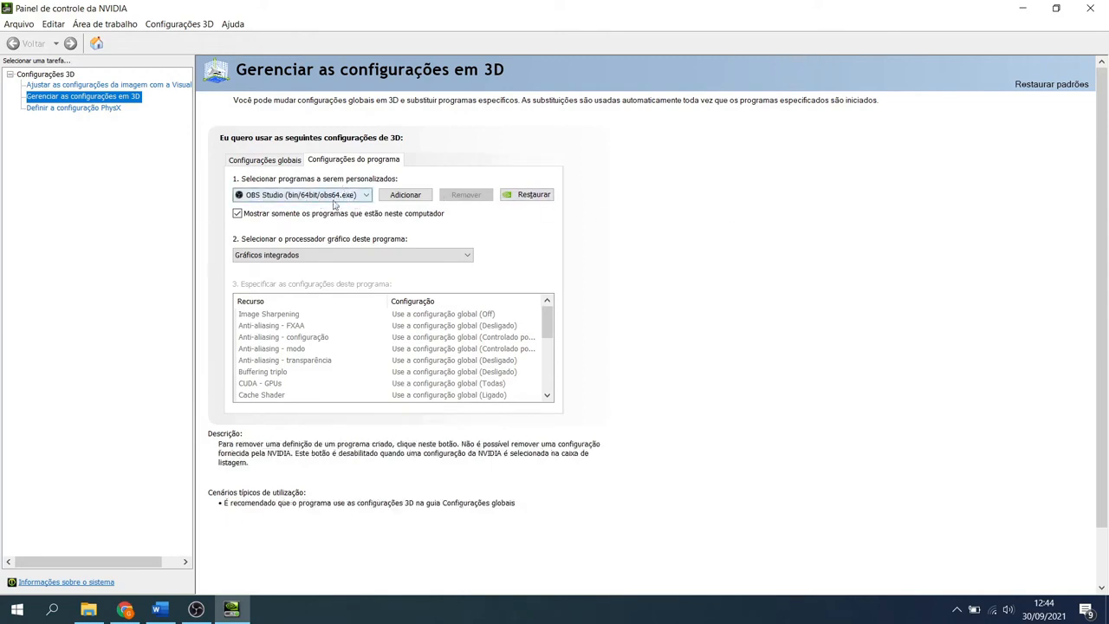
{"action": "left_click", "coordinate": [405, 198]}
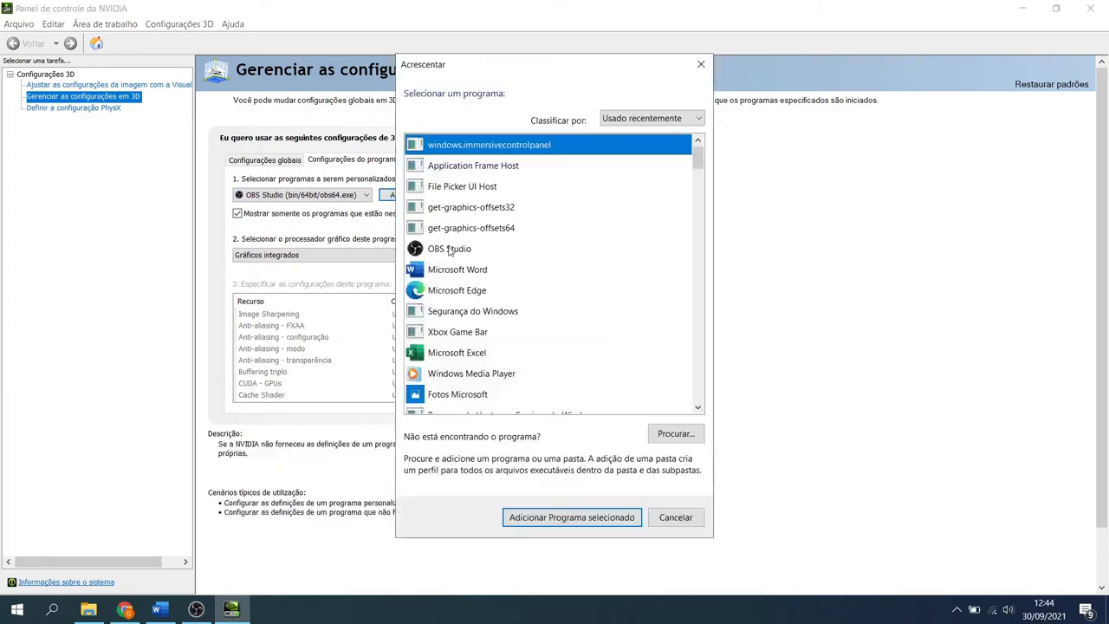
{"action": "left_click", "coordinate": [449, 251]}
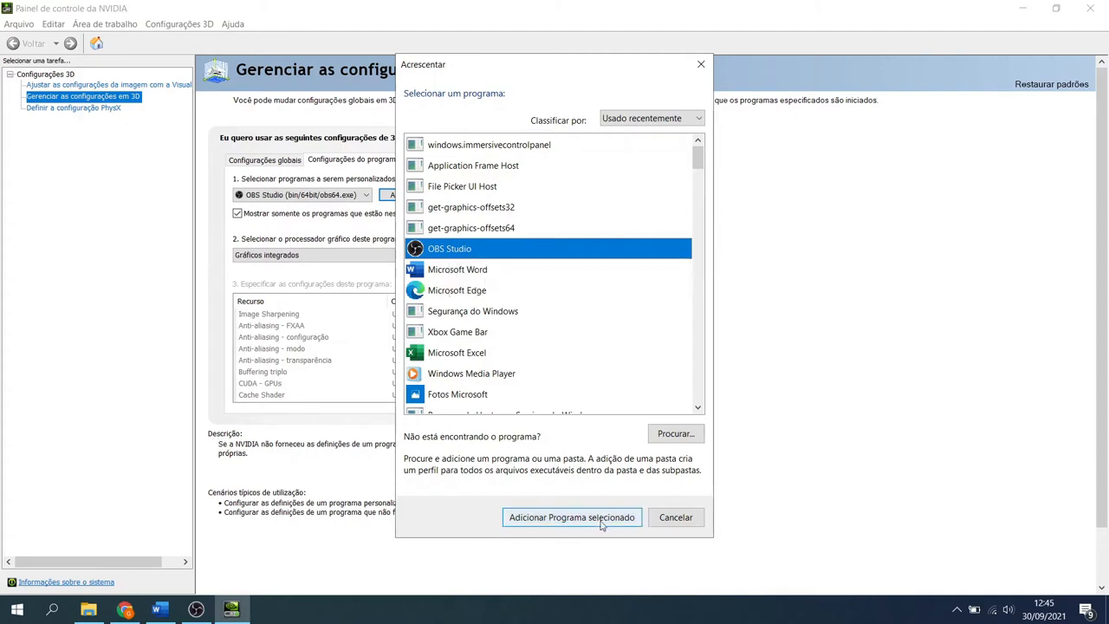
{"action": "left_click", "coordinate": [676, 524]}
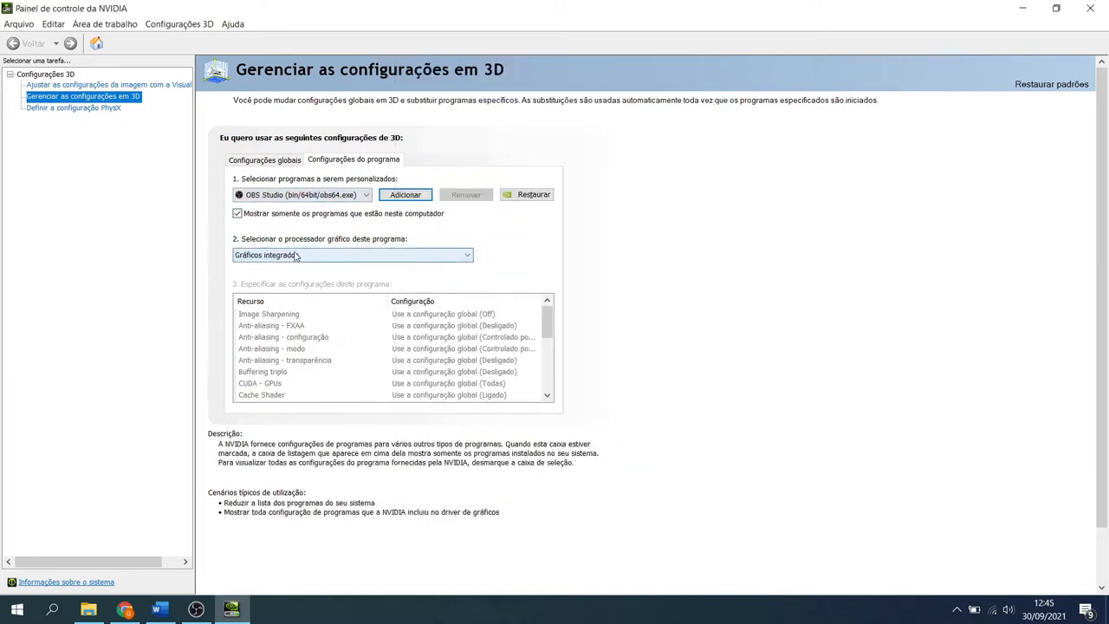
Step: Try the global setting and Gráficos integrados as OBS Studio's graphics processor, cancel the changes and close the NVIDIA Control Panel
{"action": "left_click", "coordinate": [394, 254]}
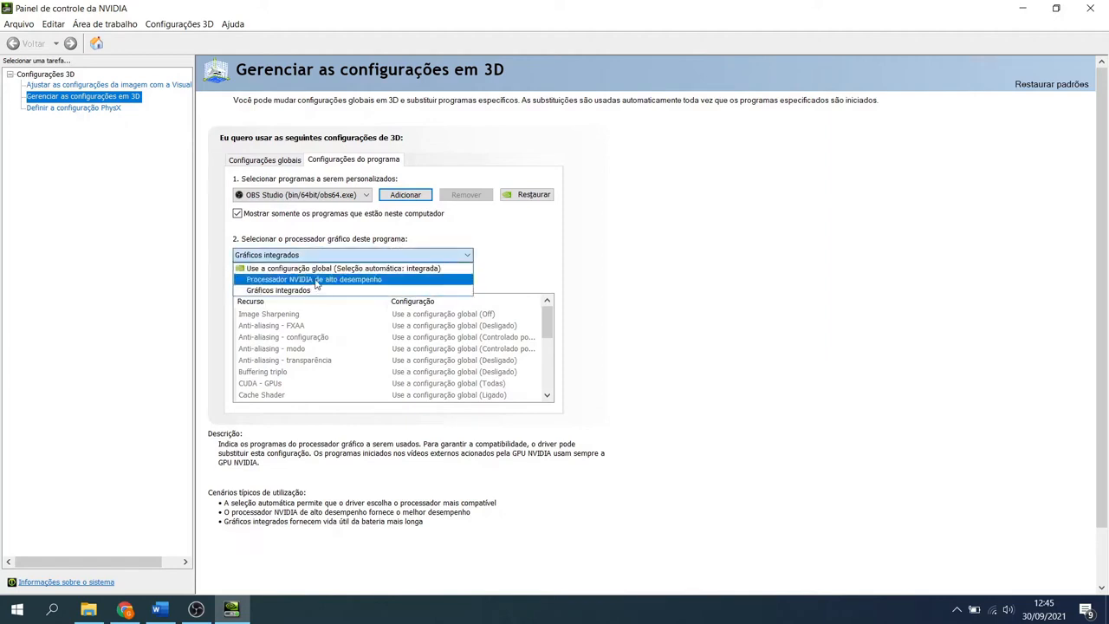
{"action": "left_click", "coordinate": [310, 269]}
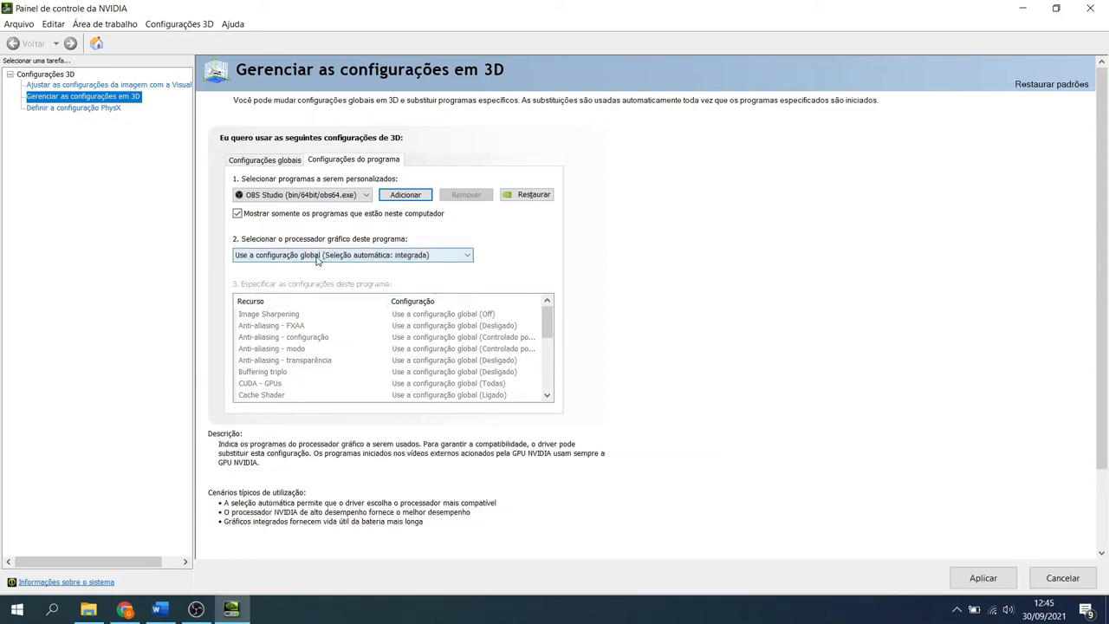
{"action": "left_click", "coordinate": [318, 258]}
{"action": "left_click", "coordinate": [310, 291]}
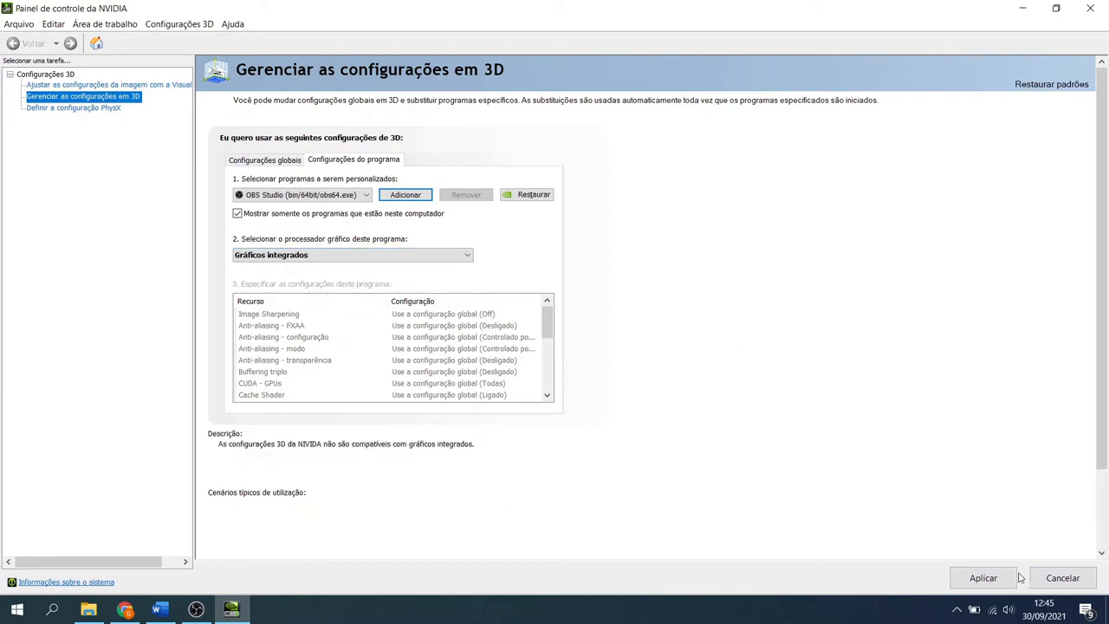
{"action": "left_click", "coordinate": [1088, 577]}
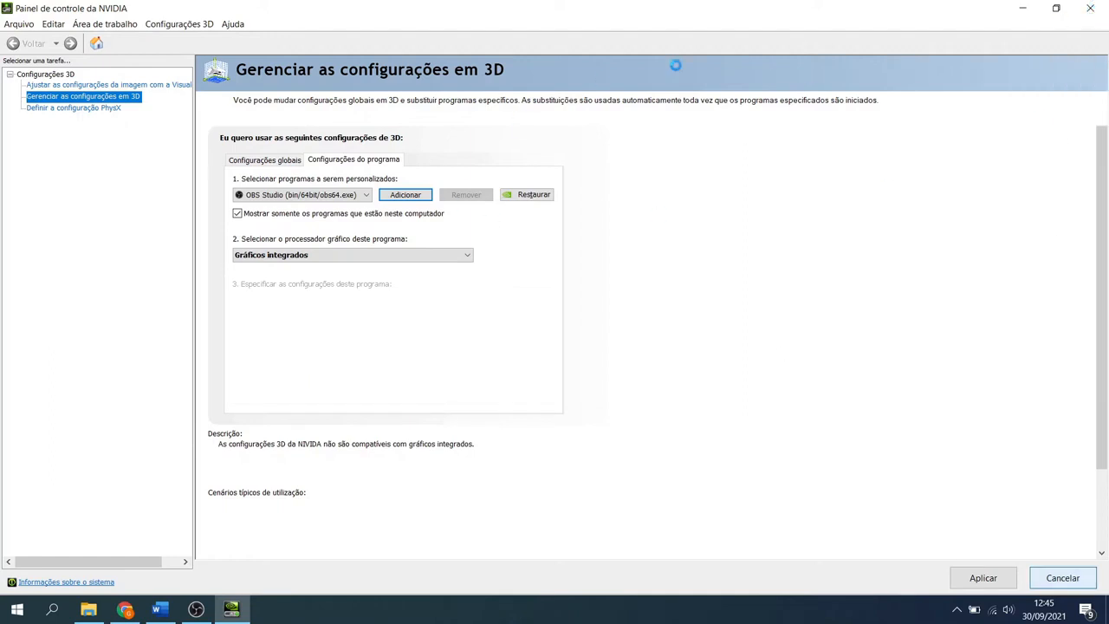
{"action": "left_click", "coordinate": [1089, 10]}
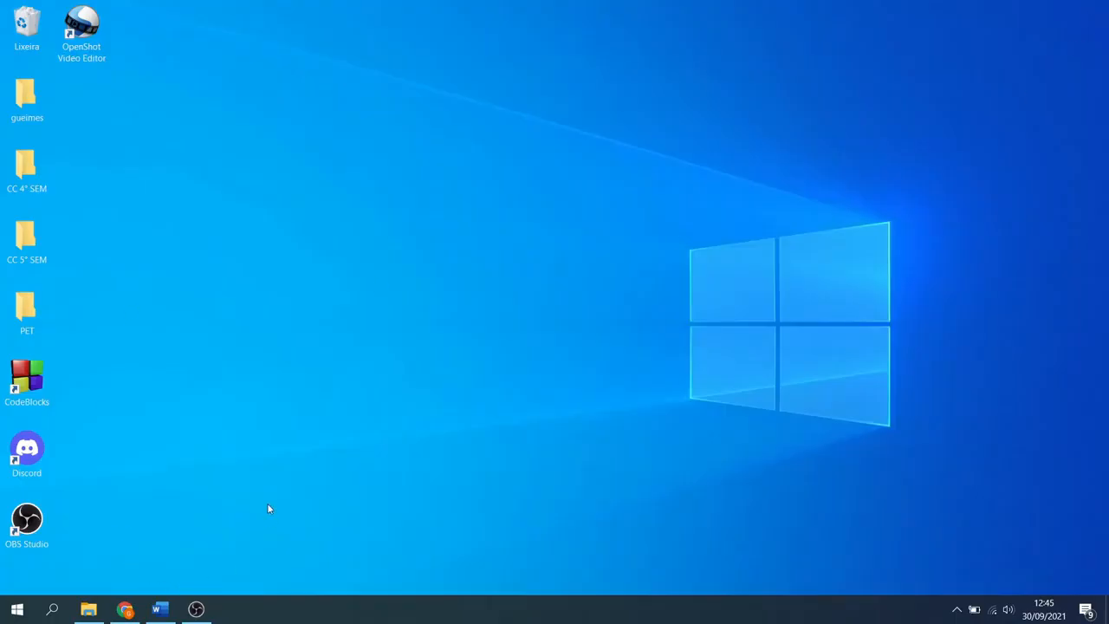
Step: Switch to OBS to check the screen capture preview, and minimize it again
{"action": "mouse_move", "coordinate": [195, 609]}
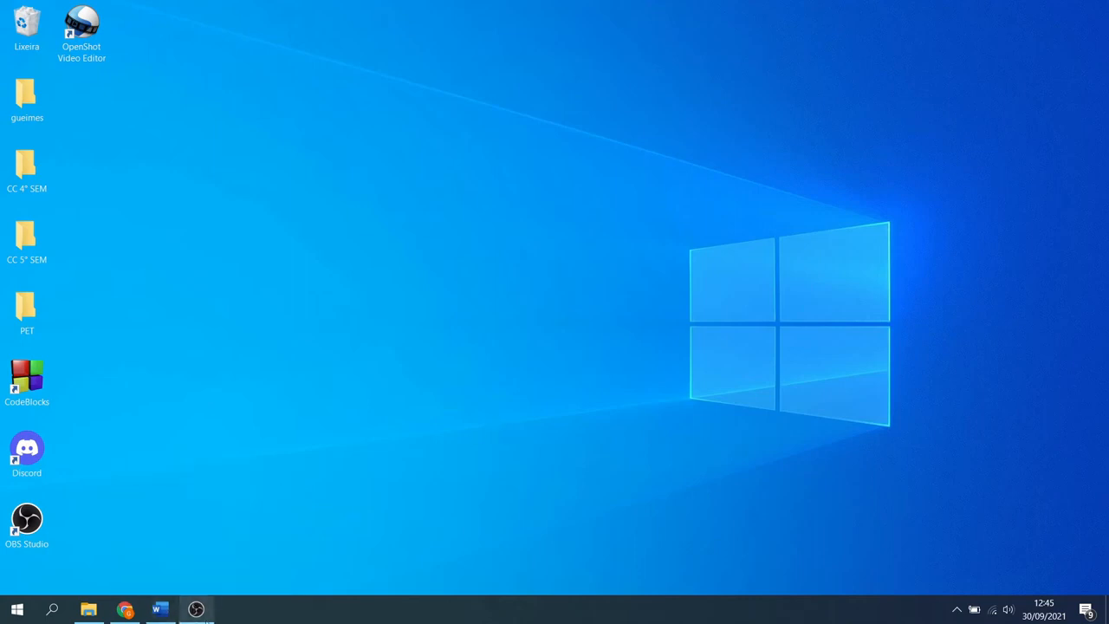
{"action": "left_click", "coordinate": [198, 606]}
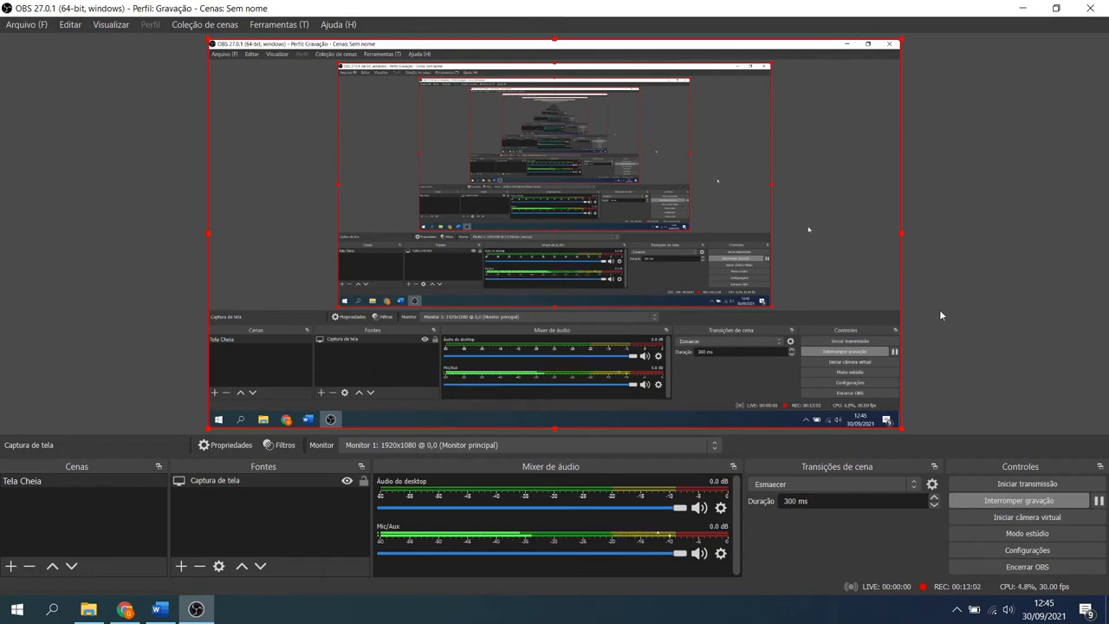
{"action": "left_click", "coordinate": [1023, 11]}
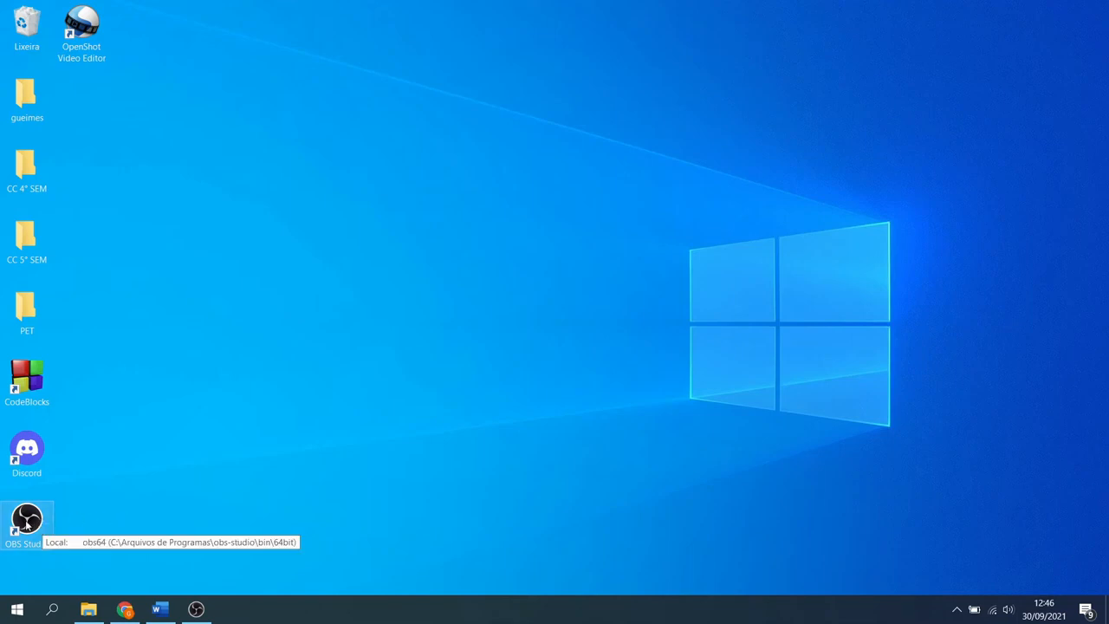
Step: Enable running as administrator in the OBS Studio shortcut's compatibility properties, and cancel without applying
{"action": "right_click", "coordinate": [25, 521]}
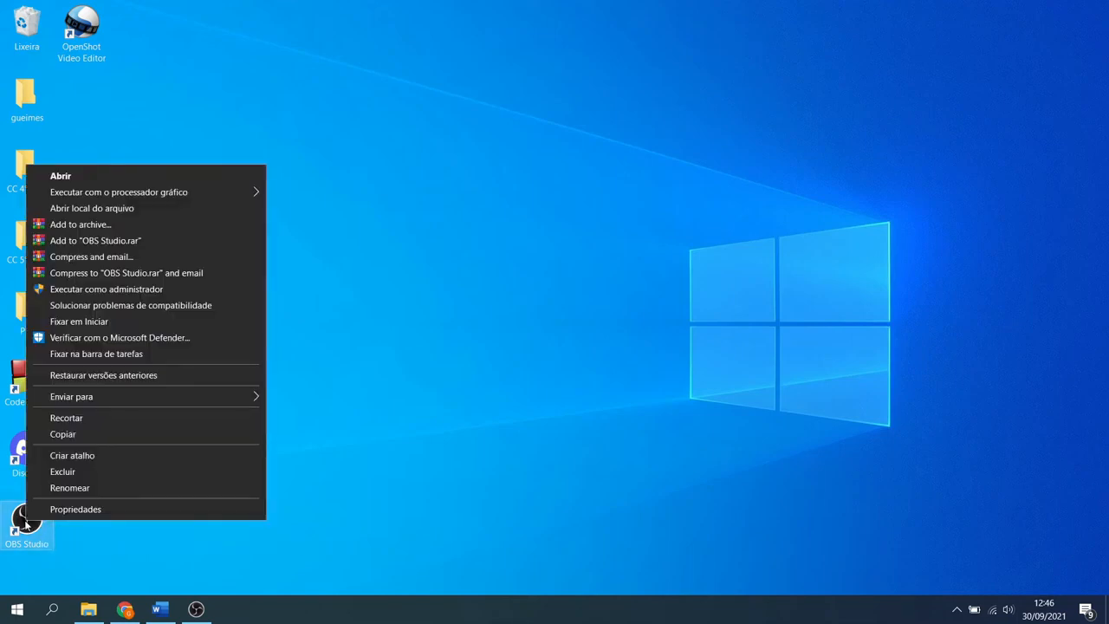
{"action": "left_click", "coordinate": [70, 510]}
{"action": "left_click_drag", "start_coordinate": [221, 226], "coordinate": [643, 46]}
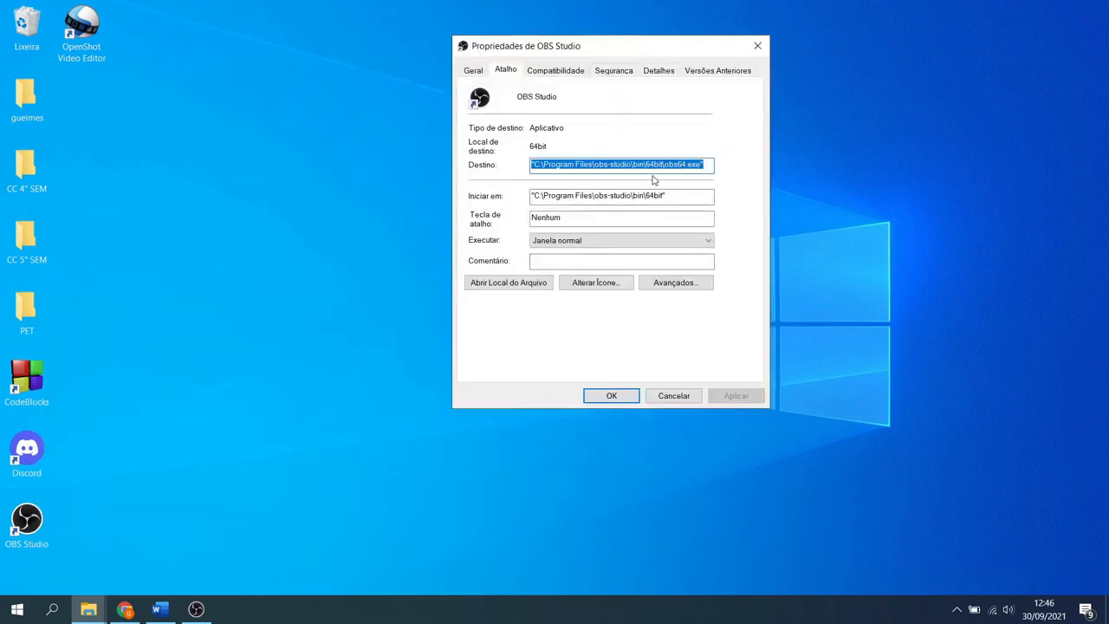
{"action": "left_click", "coordinate": [559, 71]}
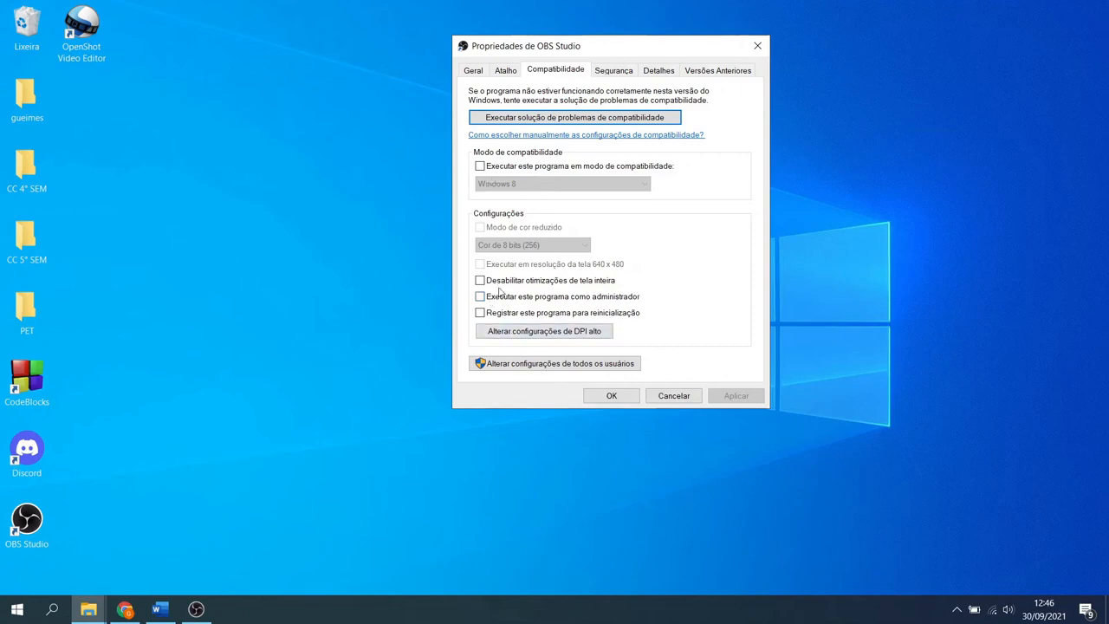
{"action": "left_click", "coordinate": [481, 296]}
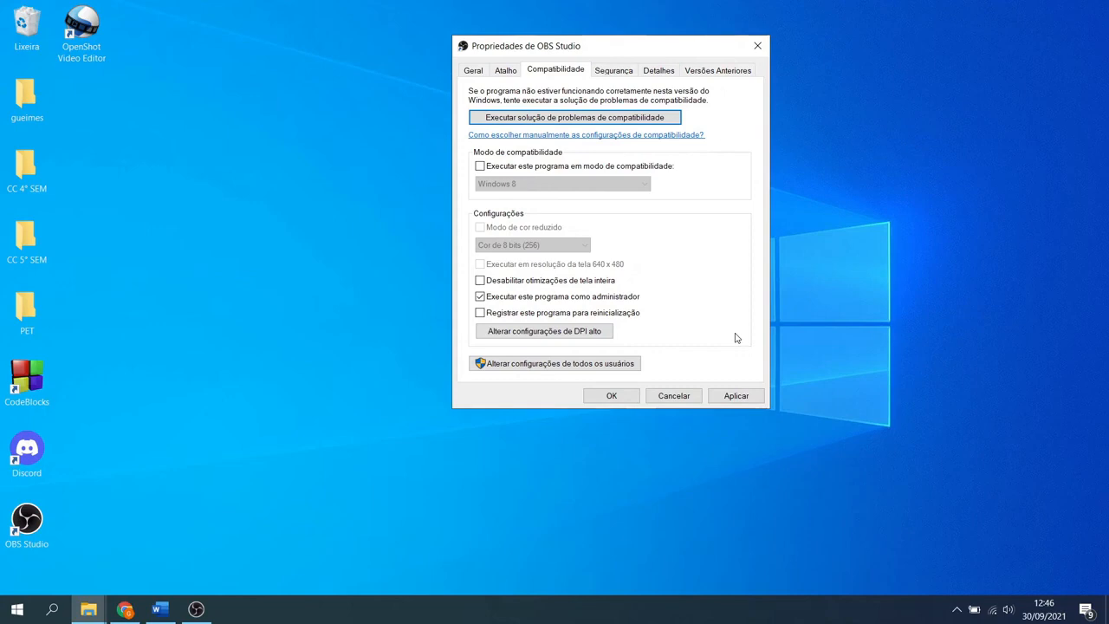
{"action": "left_click", "coordinate": [694, 396]}
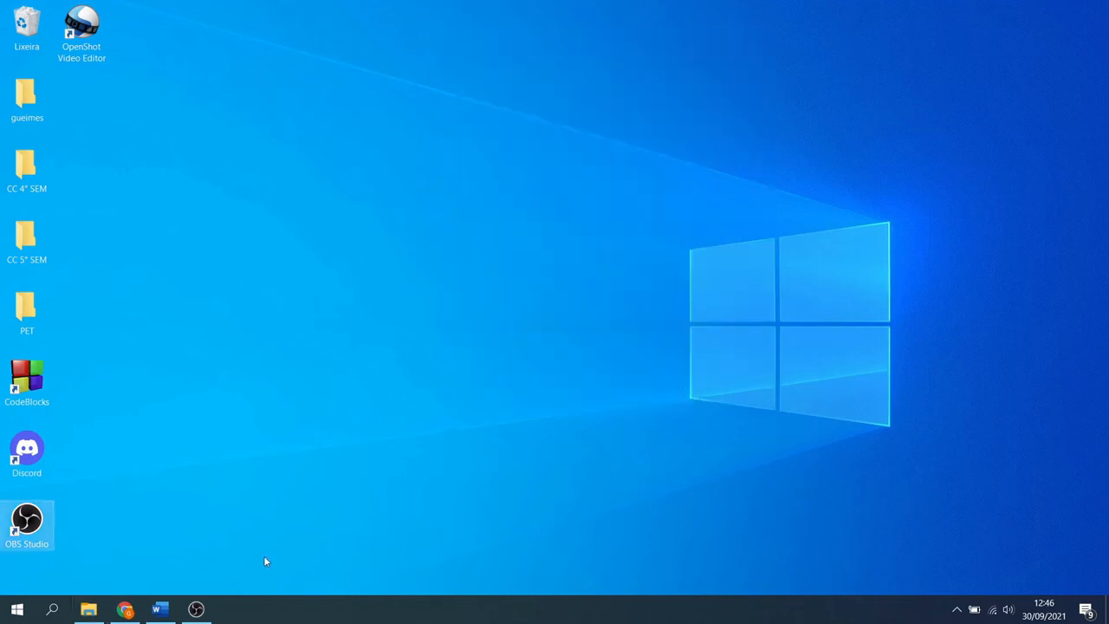
Step: Check the capture in OBS, minimize it and reopen the compatibility properties of the OBS Studio desktop shortcut
{"action": "left_click", "coordinate": [198, 609]}
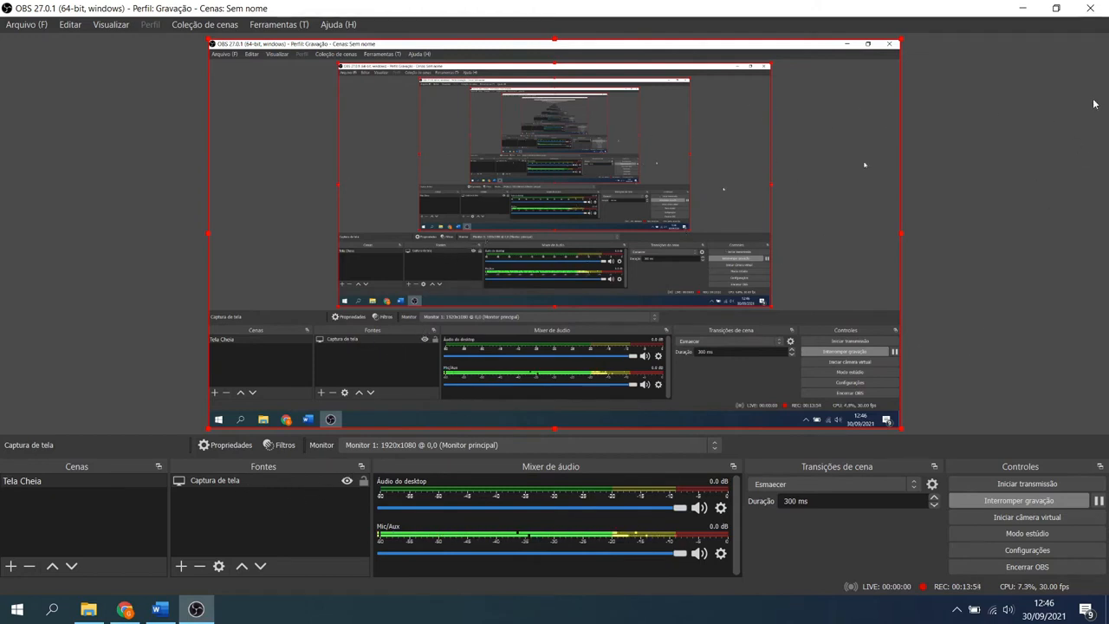
{"action": "left_click", "coordinate": [1022, 8]}
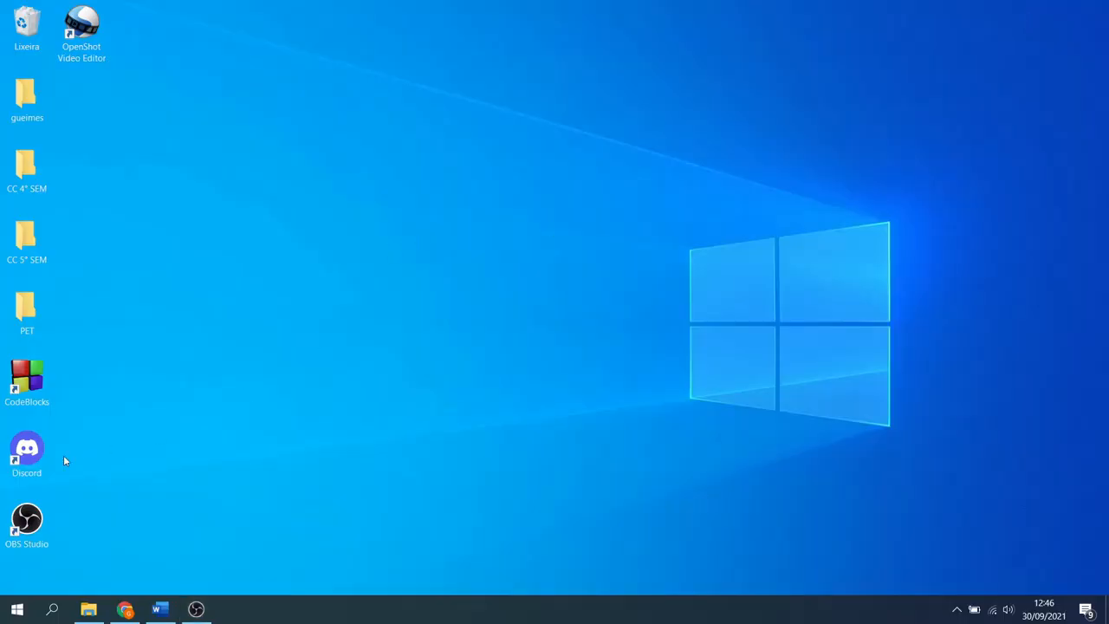
{"action": "right_click", "coordinate": [26, 518]}
{"action": "left_click", "coordinate": [56, 504]}
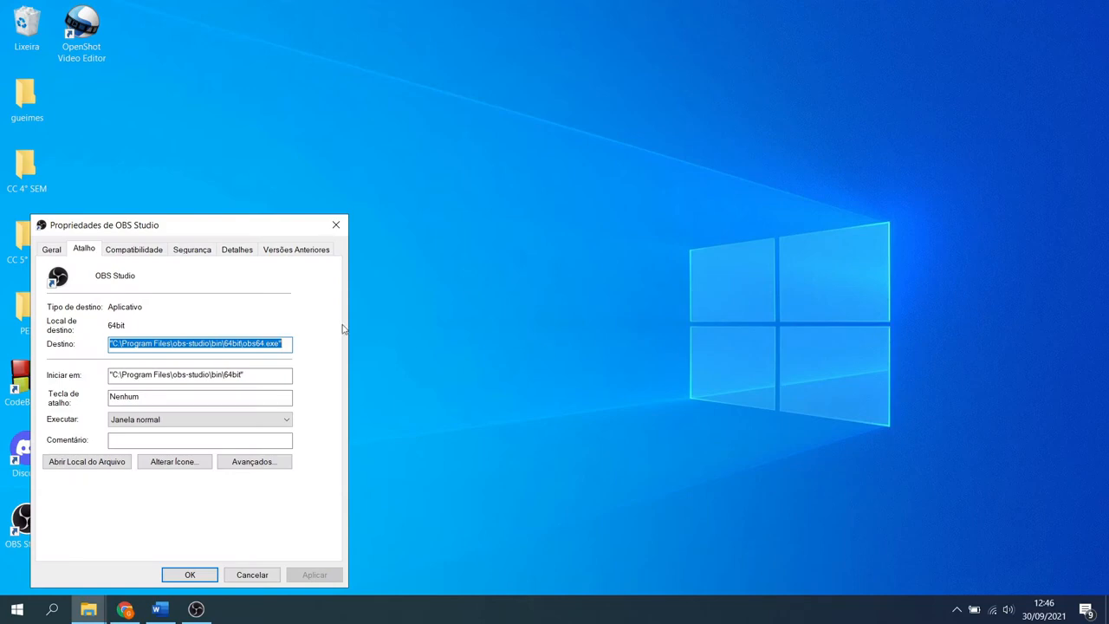
{"action": "left_click_drag", "start_coordinate": [211, 224], "coordinate": [549, 106]}
{"action": "left_click", "coordinate": [469, 131]}
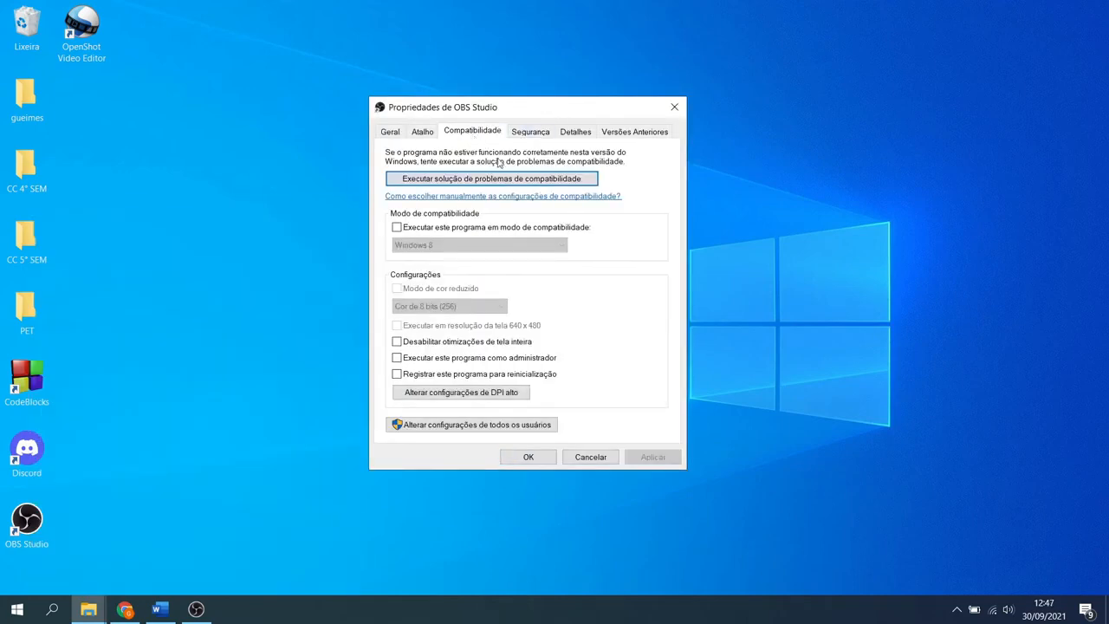
Step: Enable compatibility mode for OBS Studio, try Windows 8 and Windows 7, and close the properties without applying
{"action": "left_click", "coordinate": [415, 231]}
{"action": "left_click", "coordinate": [446, 245]}
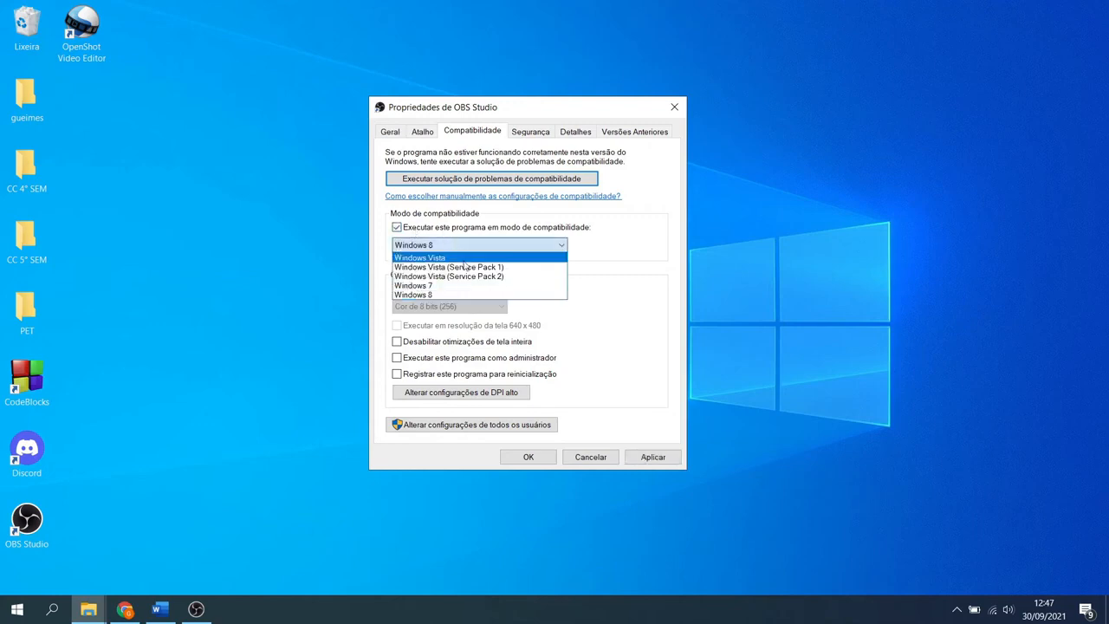
{"action": "left_click", "coordinate": [446, 295]}
{"action": "left_click", "coordinate": [438, 247]}
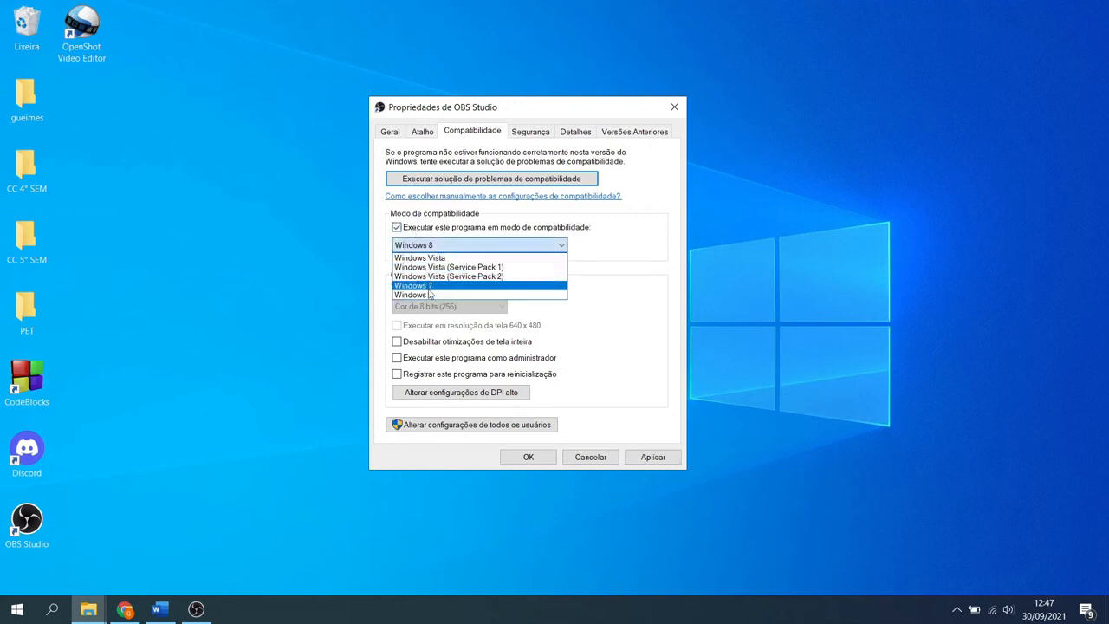
{"action": "left_click", "coordinate": [428, 286]}
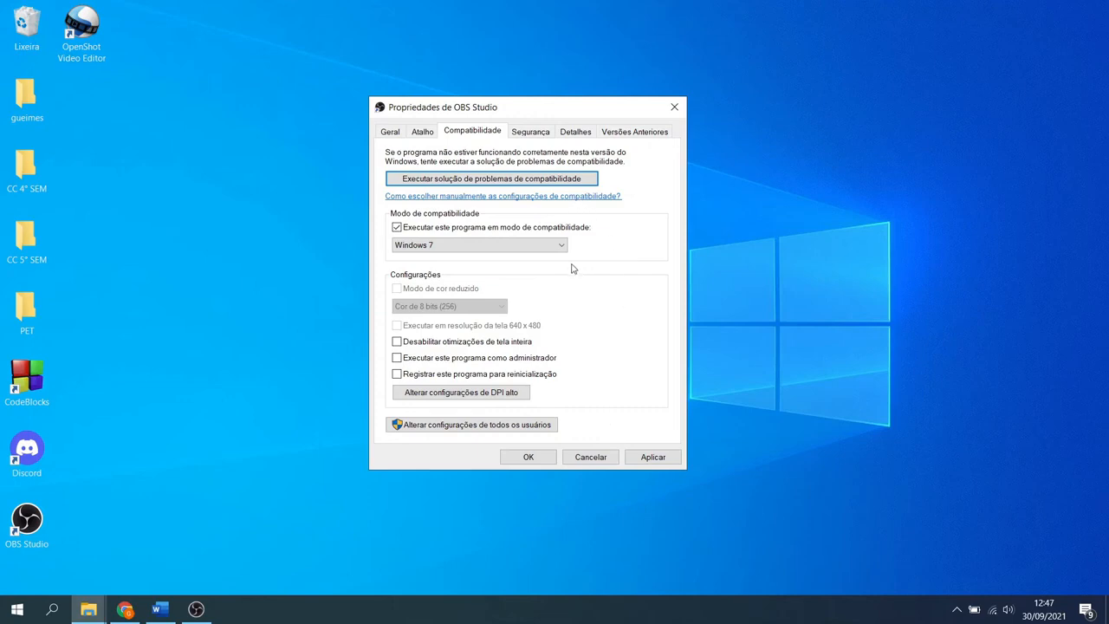
{"action": "left_click", "coordinate": [674, 107]}
Step: View OBS, switch to the YouTube page in Chrome, highlight the search query "problema tela preta obs studio" and minimize the windows
{"action": "left_click", "coordinate": [195, 609]}
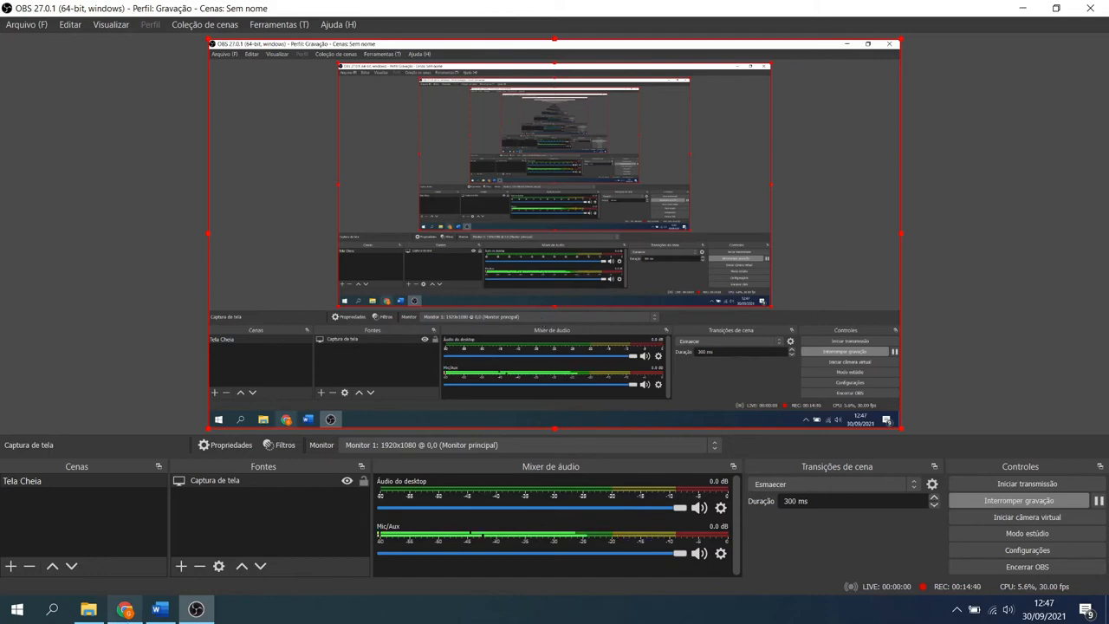
{"action": "left_click", "coordinate": [125, 609]}
{"action": "left_click", "coordinate": [246, 15]}
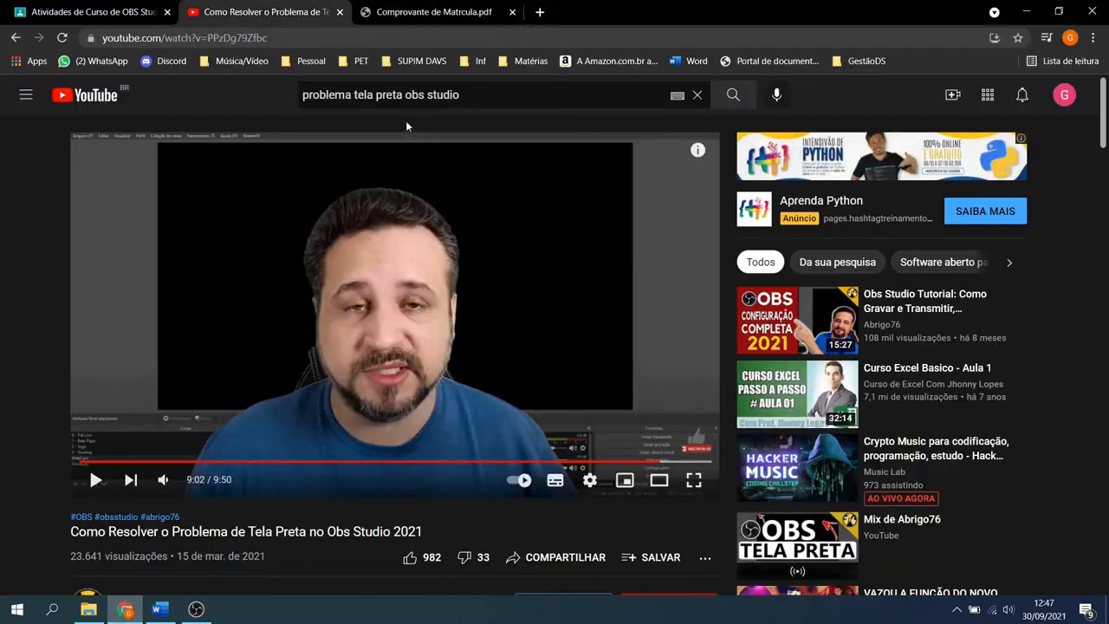
{"action": "left_click_drag", "start_coordinate": [507, 98], "coordinate": [280, 92]}
{"action": "key", "text": "Escape"}
{"action": "left_click", "coordinate": [1024, 11]}
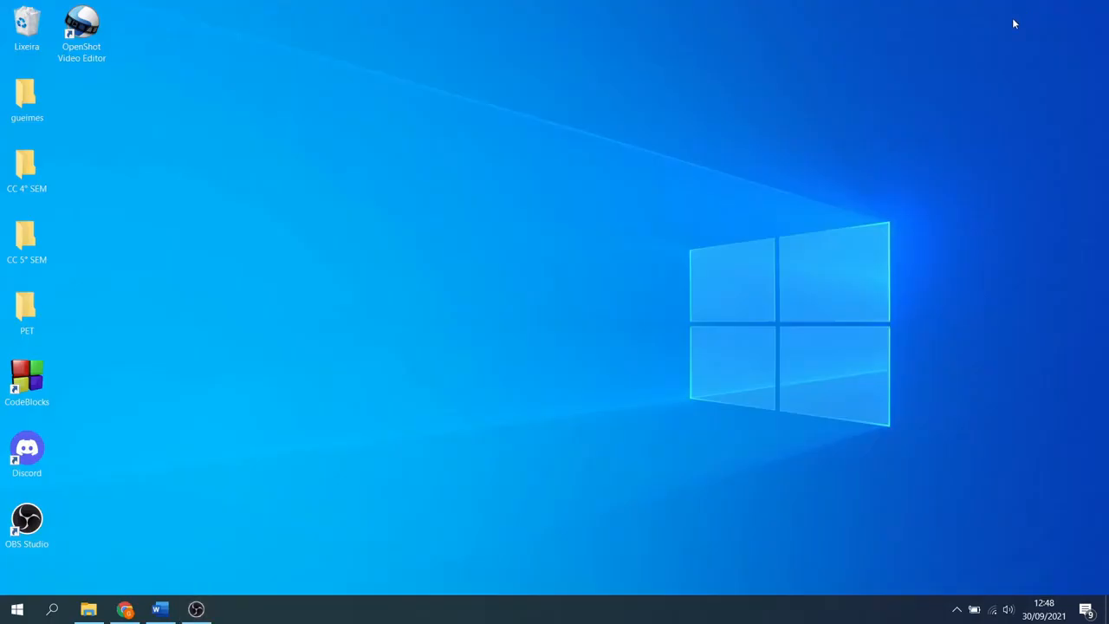
{"action": "left_click", "coordinate": [1020, 9]}
Step: View the Capturas folder, the Classroom page and the open PDF in Chrome, and switch to the blank Word document
{"action": "left_click", "coordinate": [89, 609]}
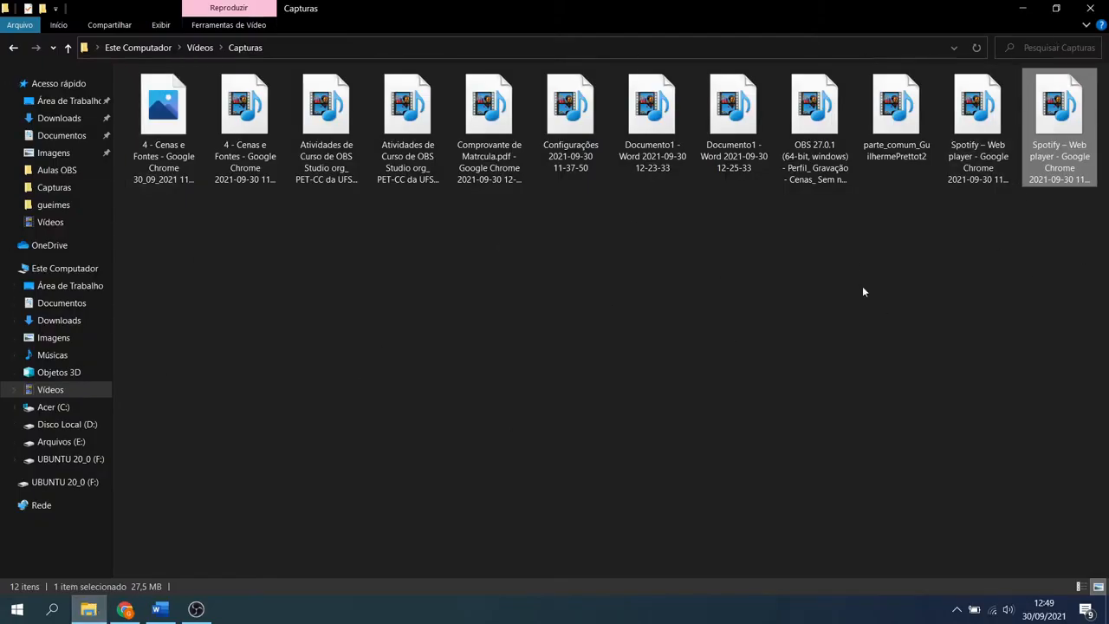
{"action": "left_click", "coordinate": [137, 611]}
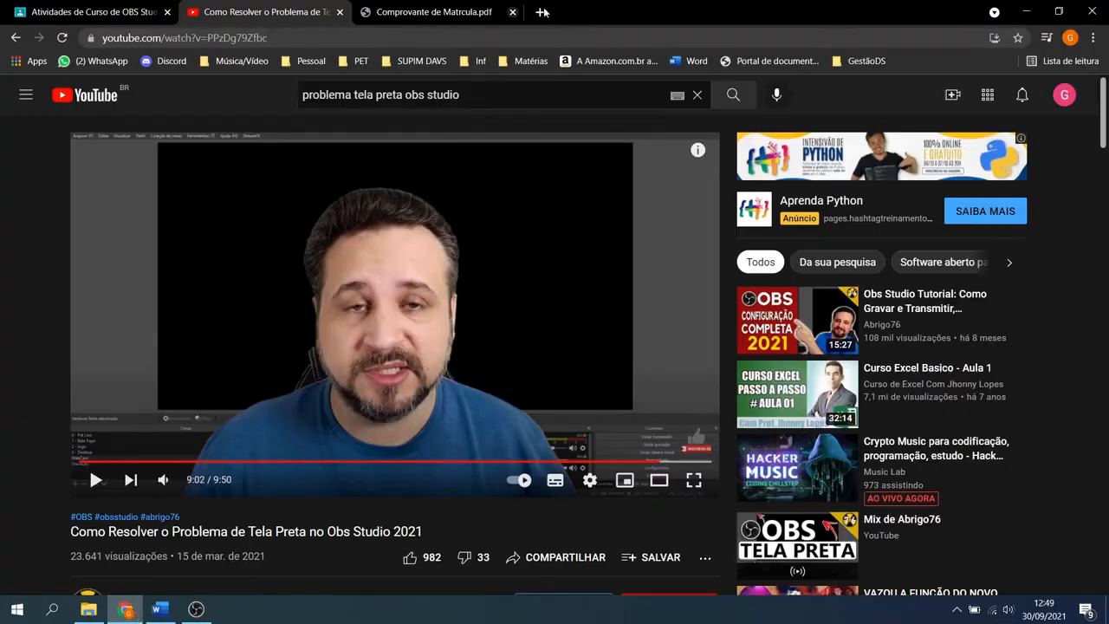
{"action": "left_click", "coordinate": [120, 17]}
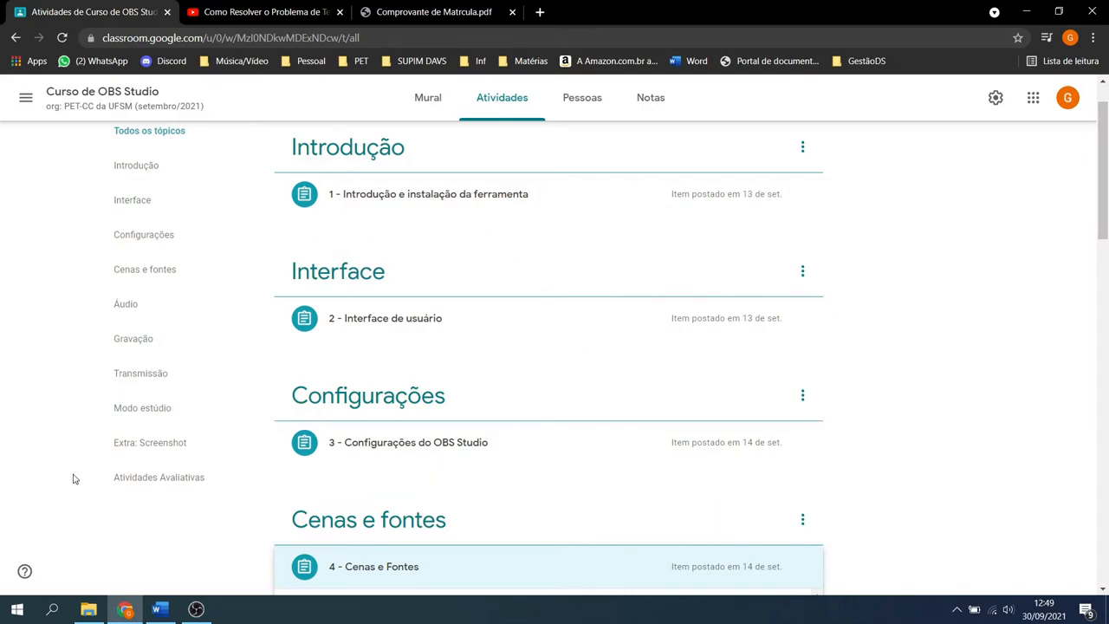
{"action": "left_click", "coordinate": [412, 17]}
{"action": "scroll", "coordinate": [544, 424], "scroll_direction": "down", "scroll_amount": 2}
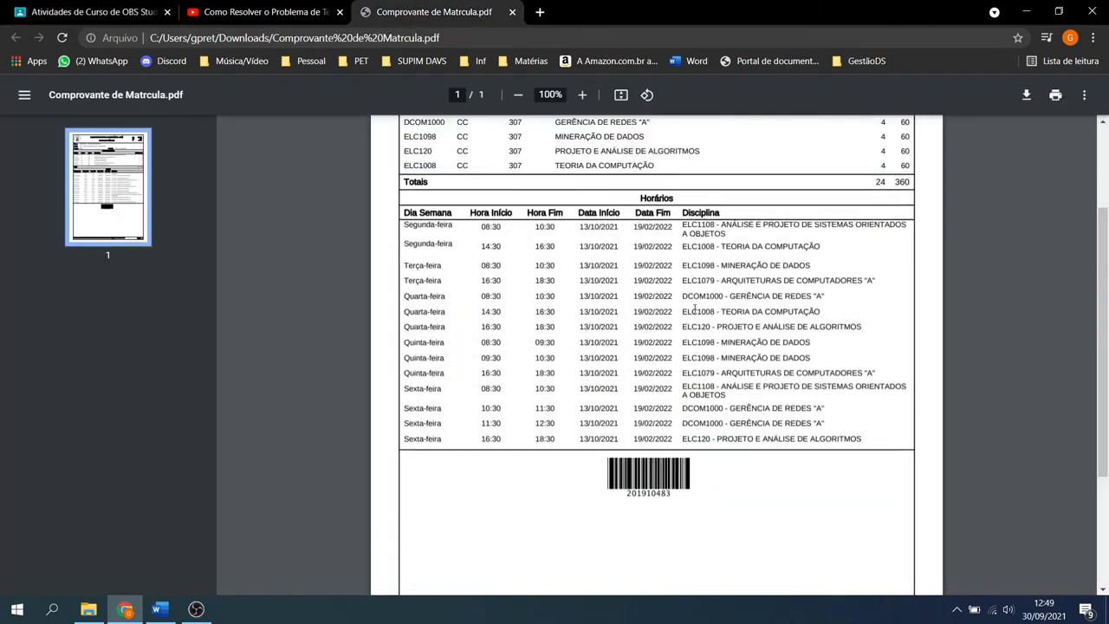
{"action": "scroll", "coordinate": [375, 421], "scroll_direction": "up", "scroll_amount": 2}
{"action": "scroll", "coordinate": [607, 419], "scroll_direction": "down", "scroll_amount": 2}
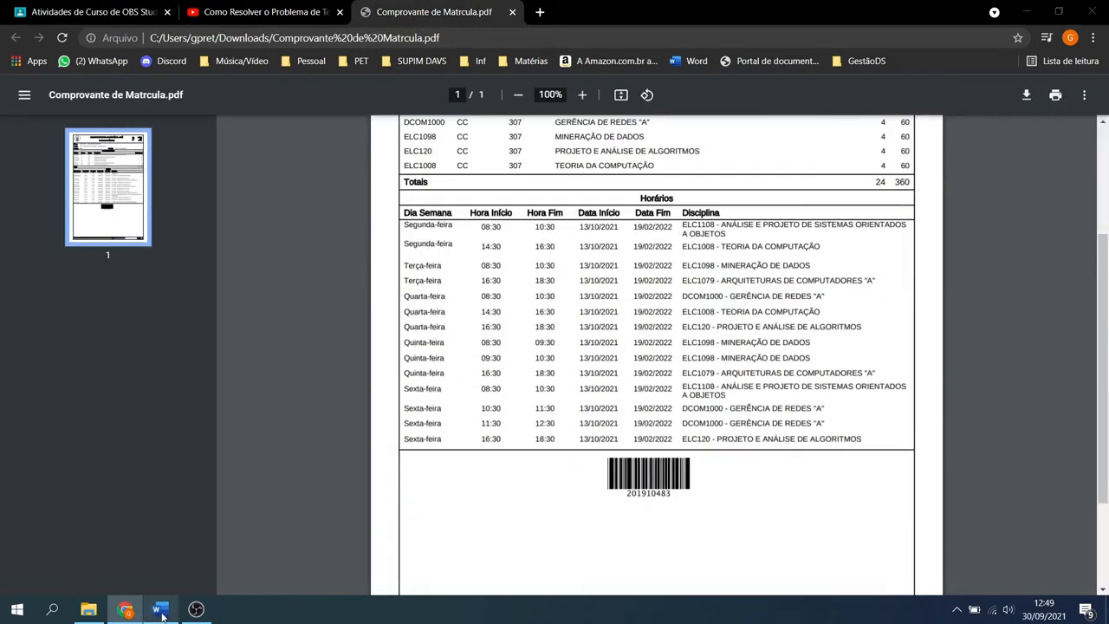
{"action": "left_click", "coordinate": [173, 613]}
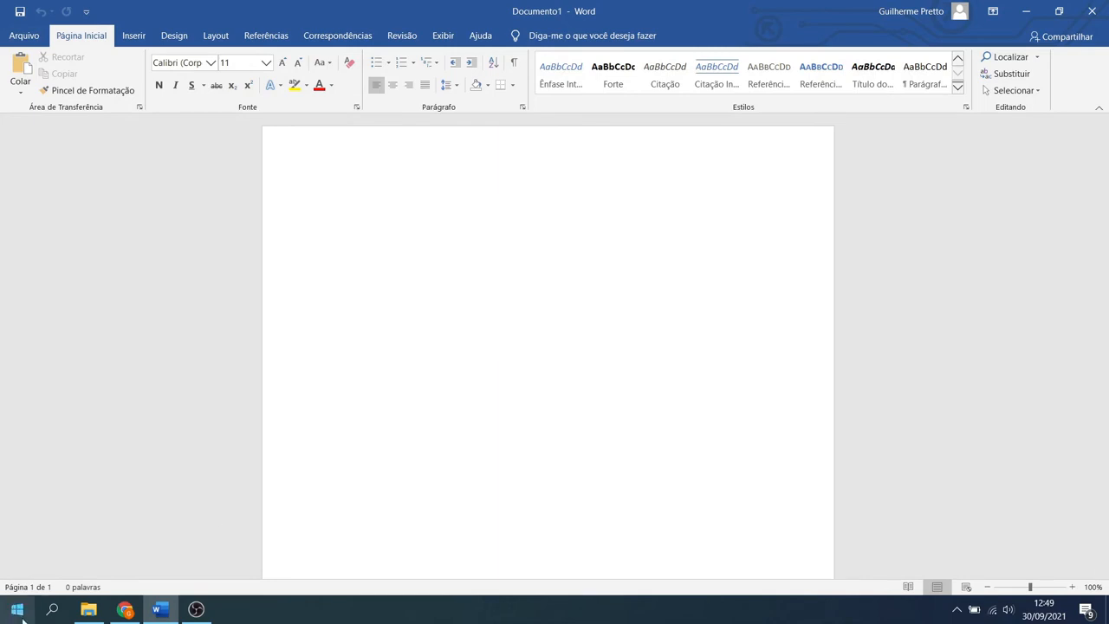
Step: Search Windows for "xbox", open Xbox Game Bar over the Word document, close the Capture widget and check the widget list
{"action": "left_click", "coordinate": [50, 613]}
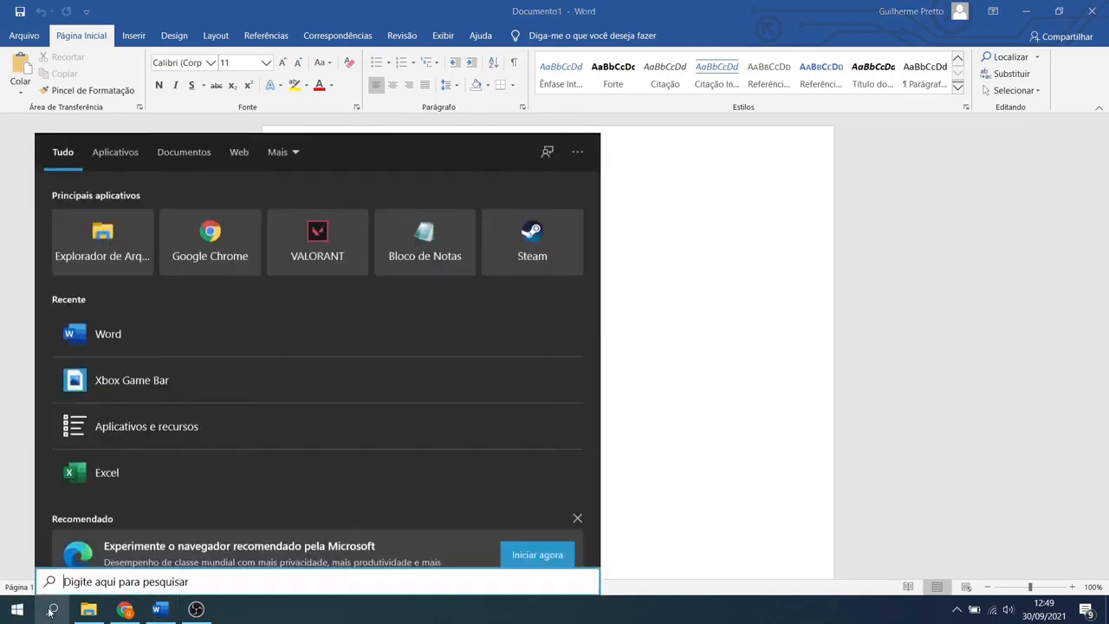
{"action": "type", "text": "xbox"}
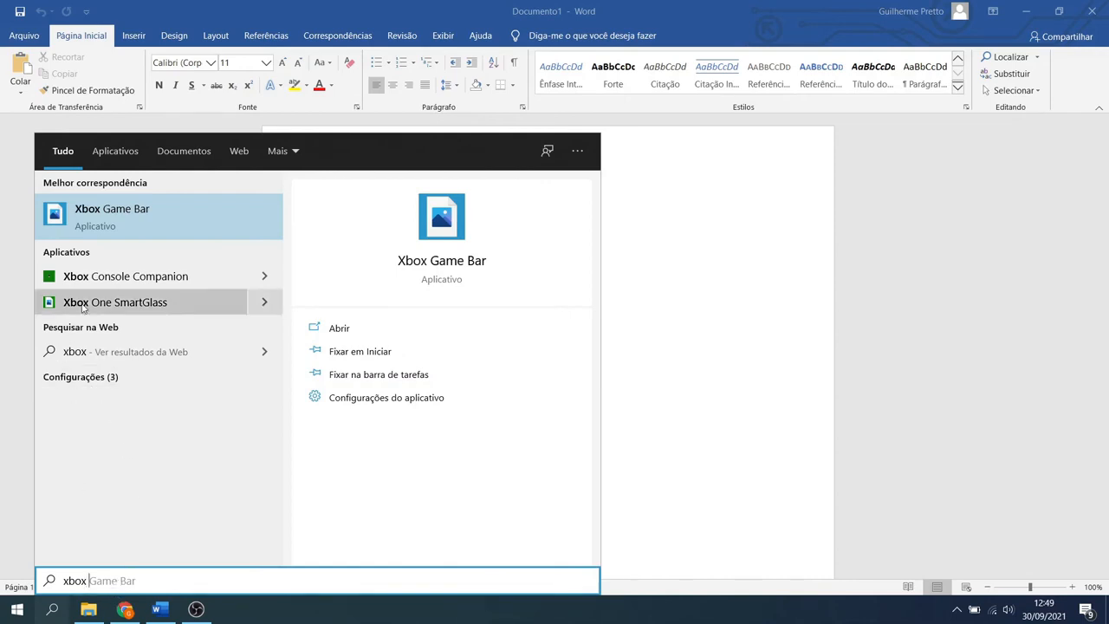
{"action": "left_click", "coordinate": [128, 218]}
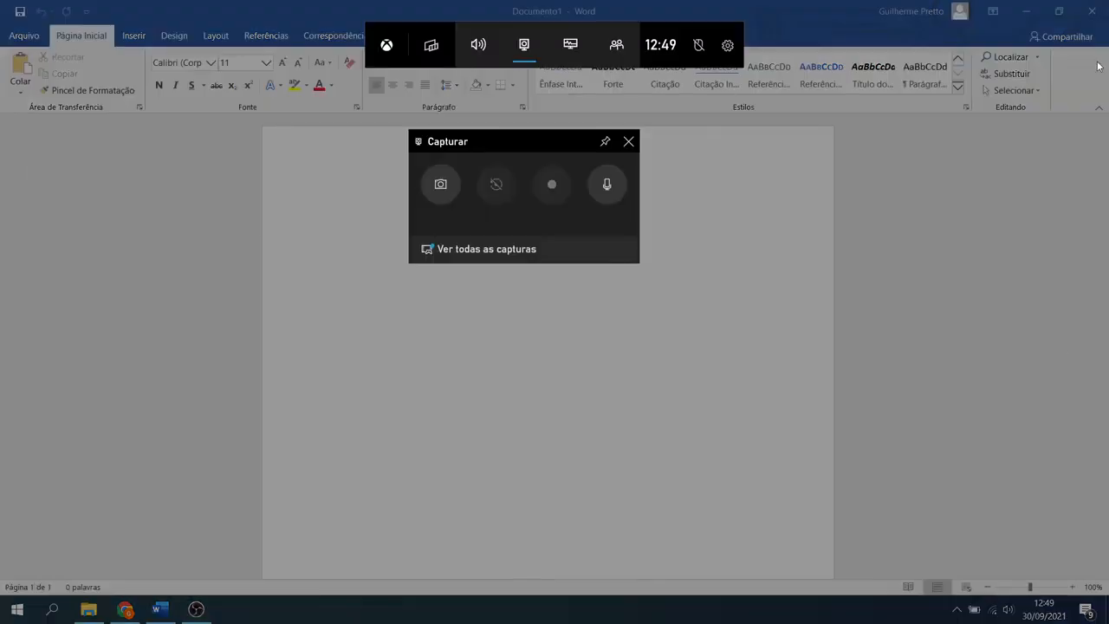
{"action": "left_click", "coordinate": [627, 143]}
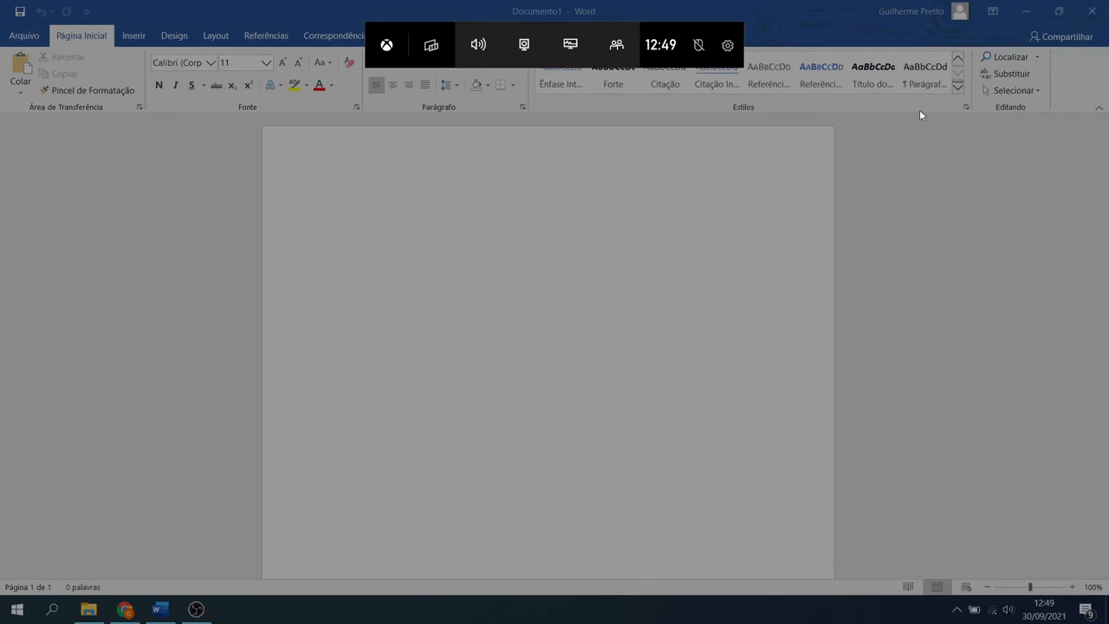
{"action": "left_click", "coordinate": [437, 46]}
{"action": "left_click", "coordinate": [433, 52]}
Step: Examine the Game Bar audio widget's mixing and voice settings and the performance widget, closing each one after viewing
{"action": "left_click", "coordinate": [486, 53]}
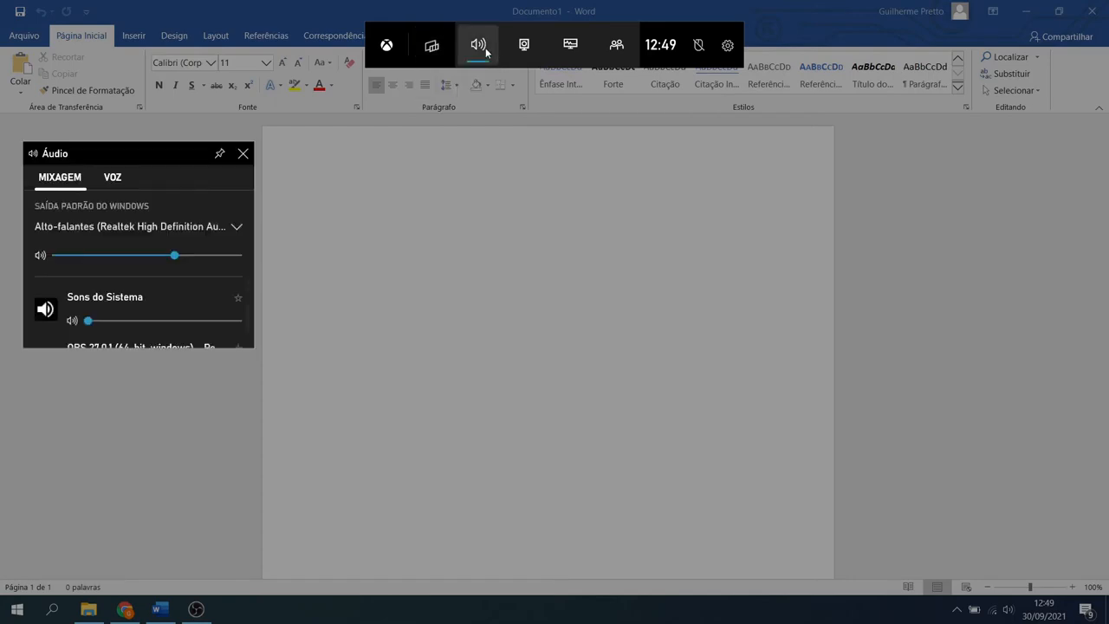
{"action": "left_click_drag", "start_coordinate": [121, 153], "coordinate": [227, 151]}
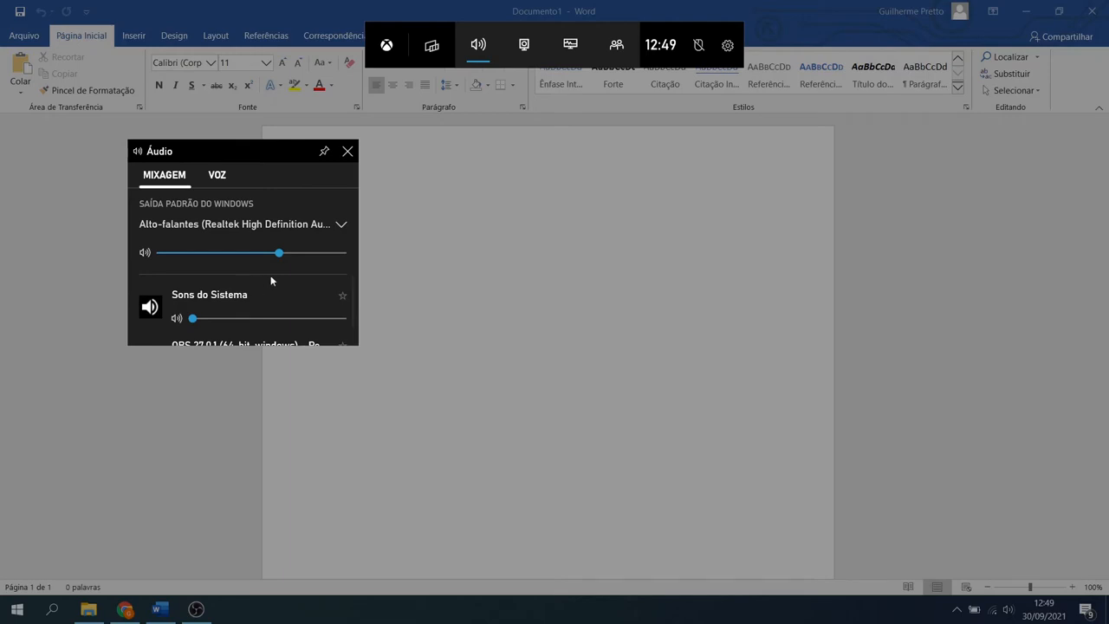
{"action": "left_click", "coordinate": [218, 183]}
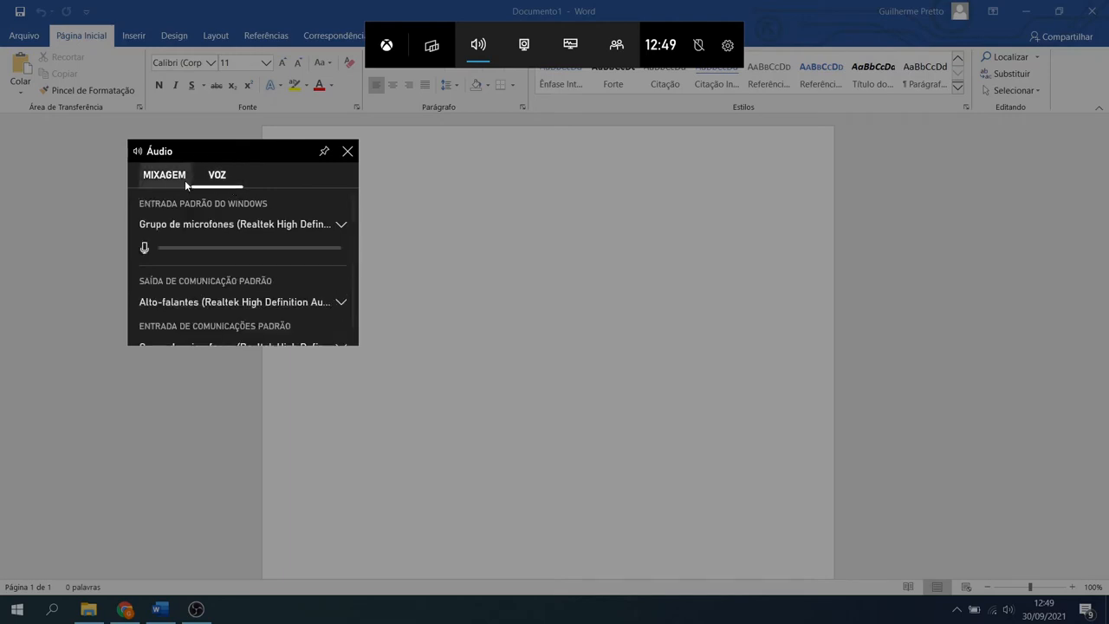
{"action": "scroll", "coordinate": [226, 239], "scroll_direction": "down", "scroll_amount": 1}
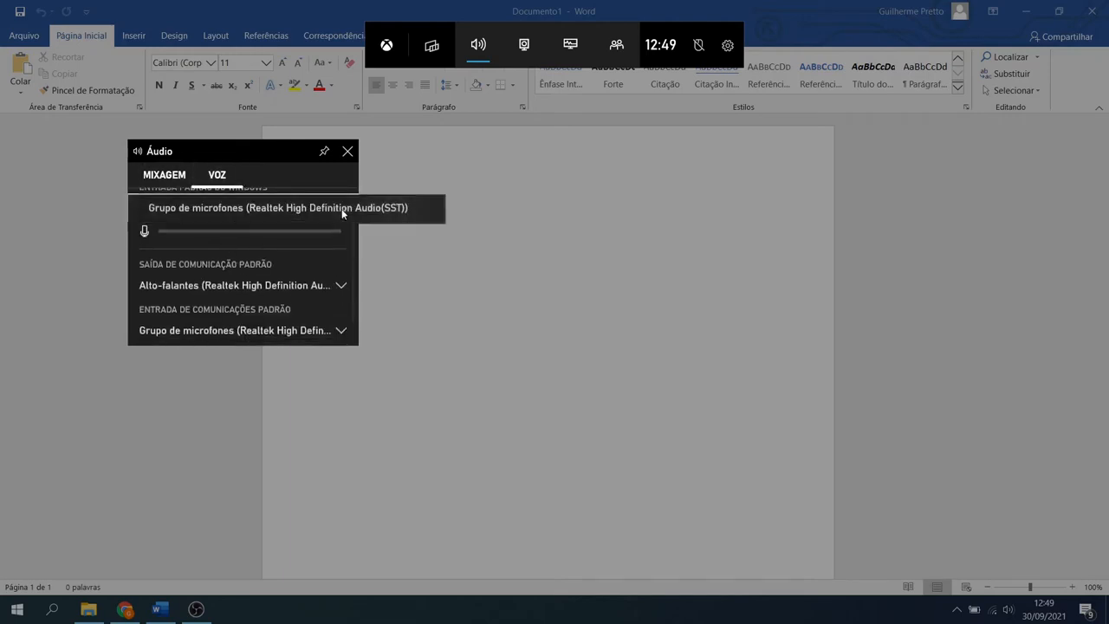
{"action": "left_click", "coordinate": [168, 179]}
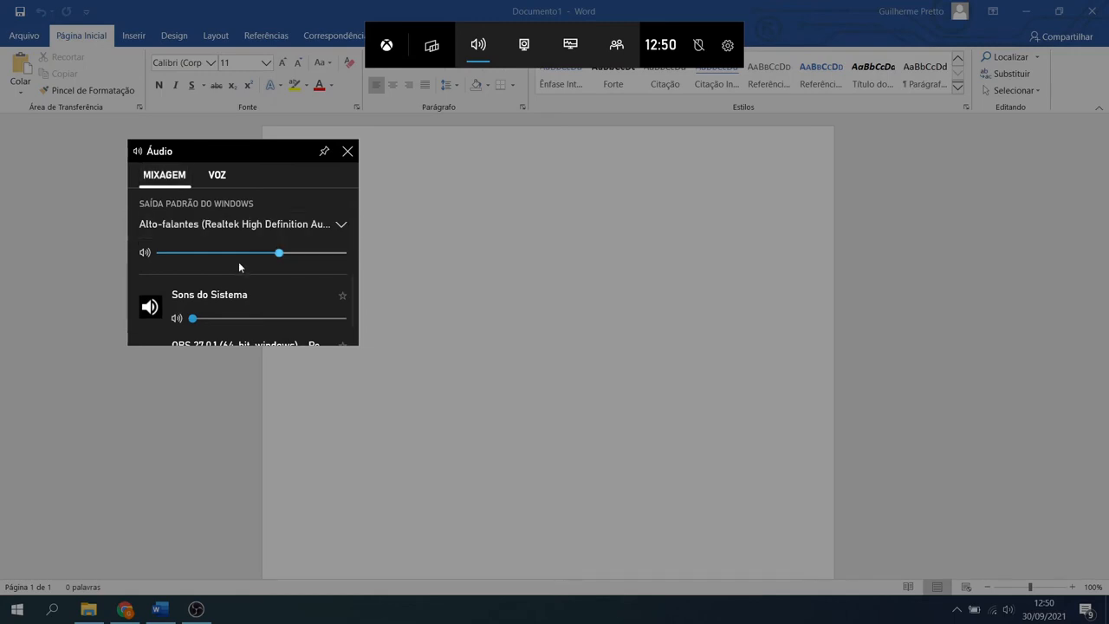
{"action": "scroll", "coordinate": [271, 274], "scroll_direction": "down", "scroll_amount": 1}
{"action": "scroll", "coordinate": [274, 280], "scroll_direction": "up", "scroll_amount": 1}
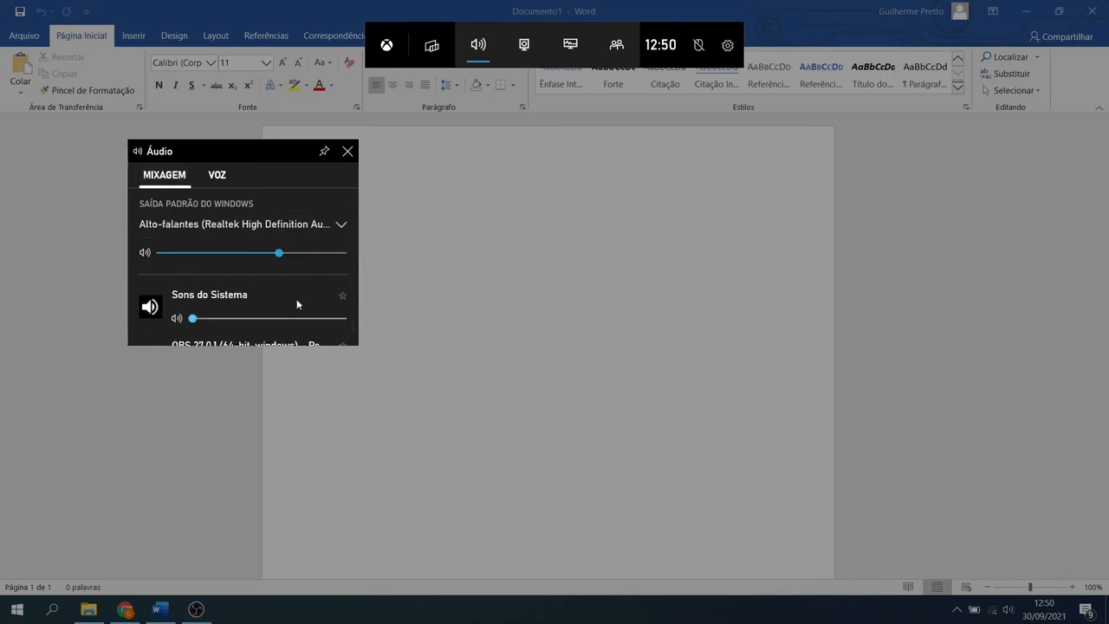
{"action": "left_click", "coordinate": [346, 152]}
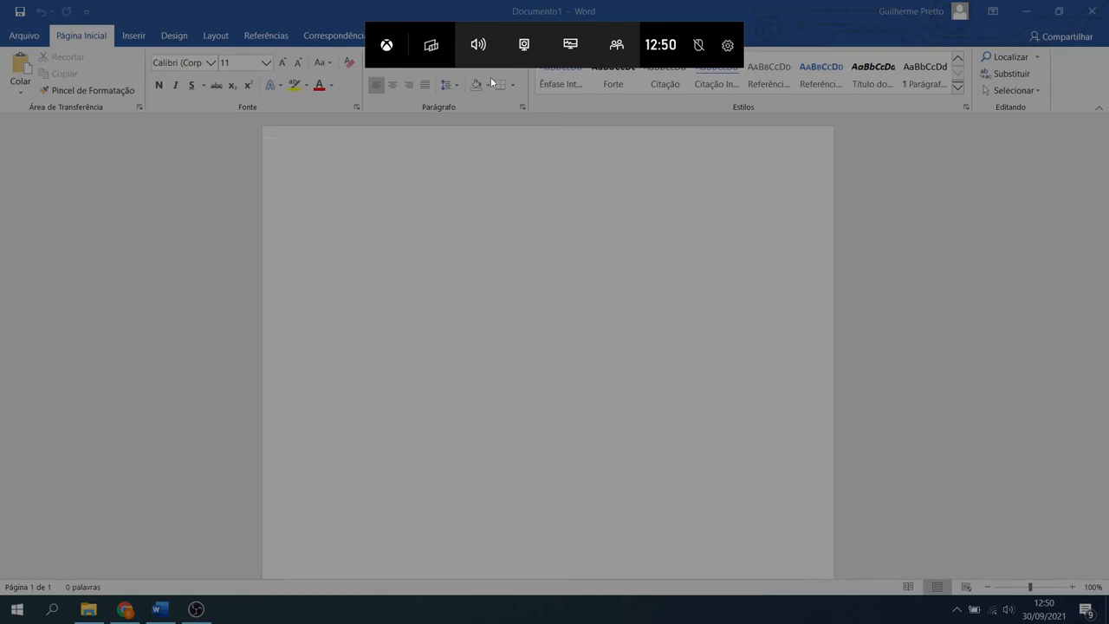
{"action": "left_click", "coordinate": [575, 44]}
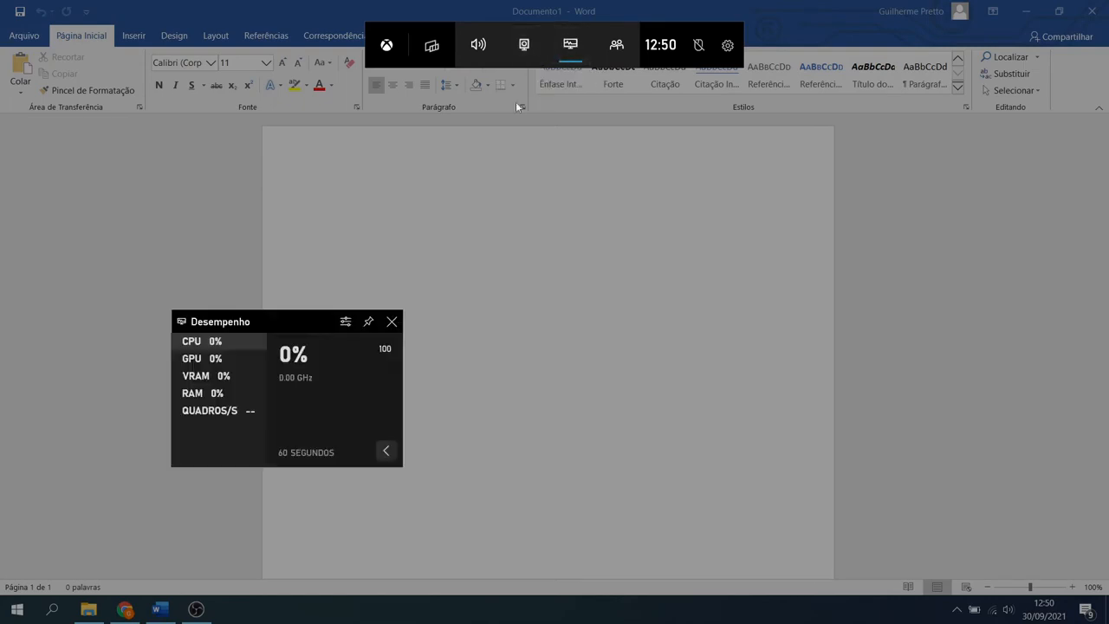
{"action": "left_click", "coordinate": [390, 323]}
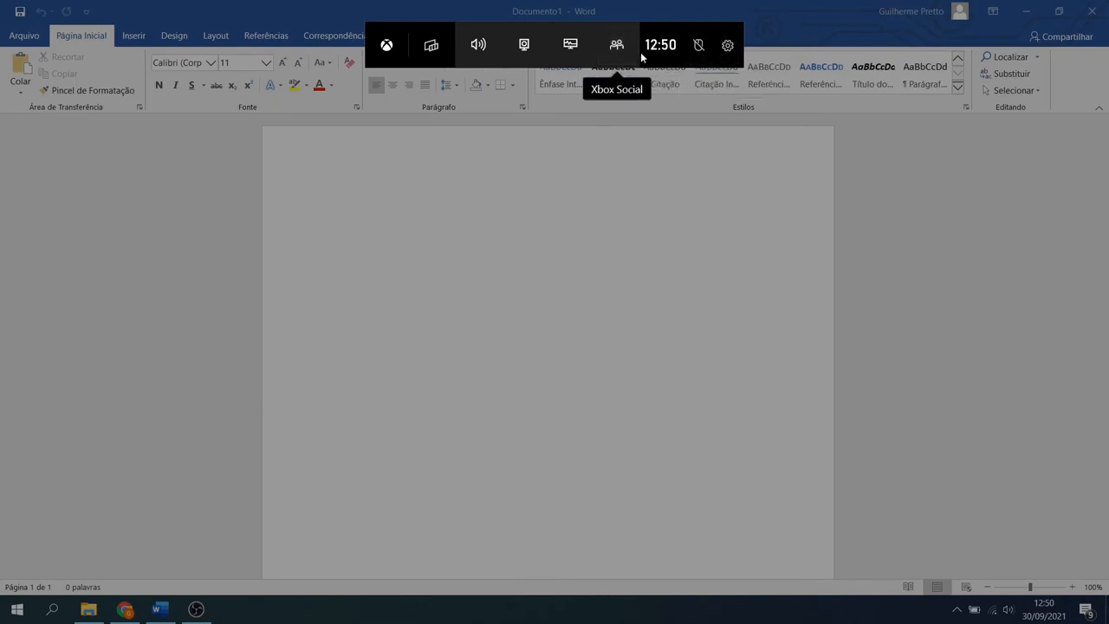
Step: Try taking a screenshot of the Word window with Game Bar's Capture widget, and close the overlay
{"action": "left_click", "coordinate": [524, 44]}
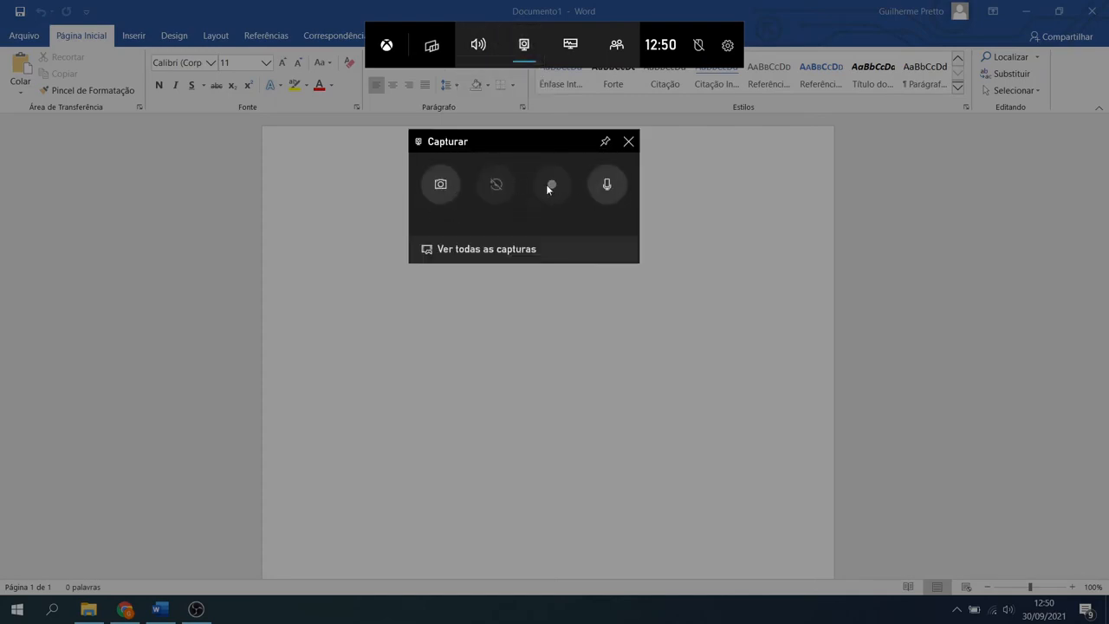
{"action": "left_click", "coordinate": [440, 185]}
{"action": "left_click", "coordinate": [629, 142]}
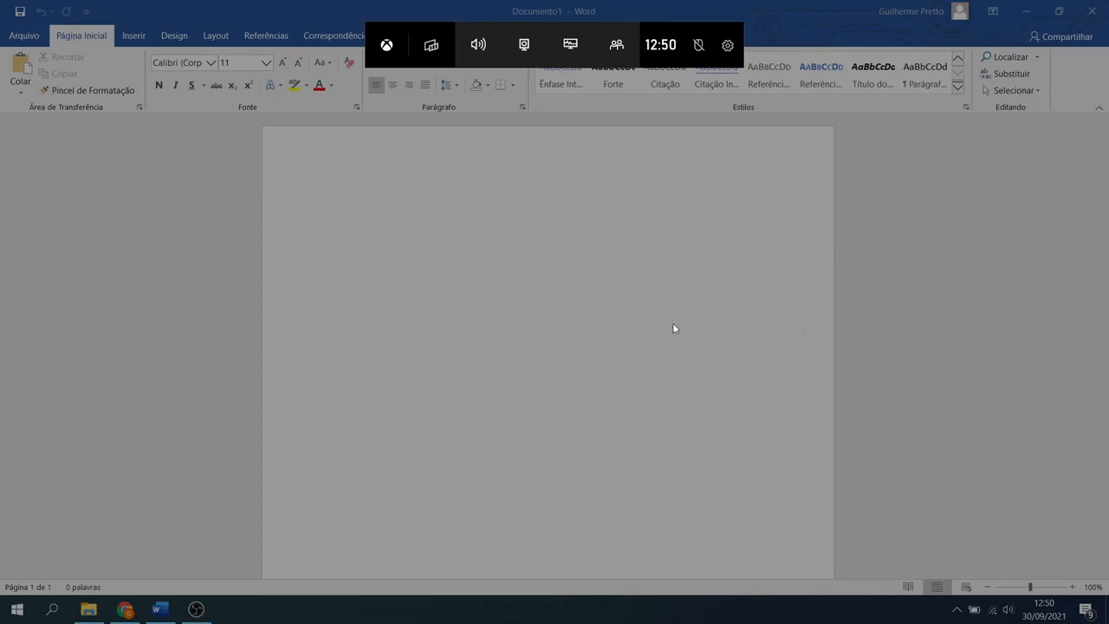
{"action": "left_click", "coordinate": [945, 327]}
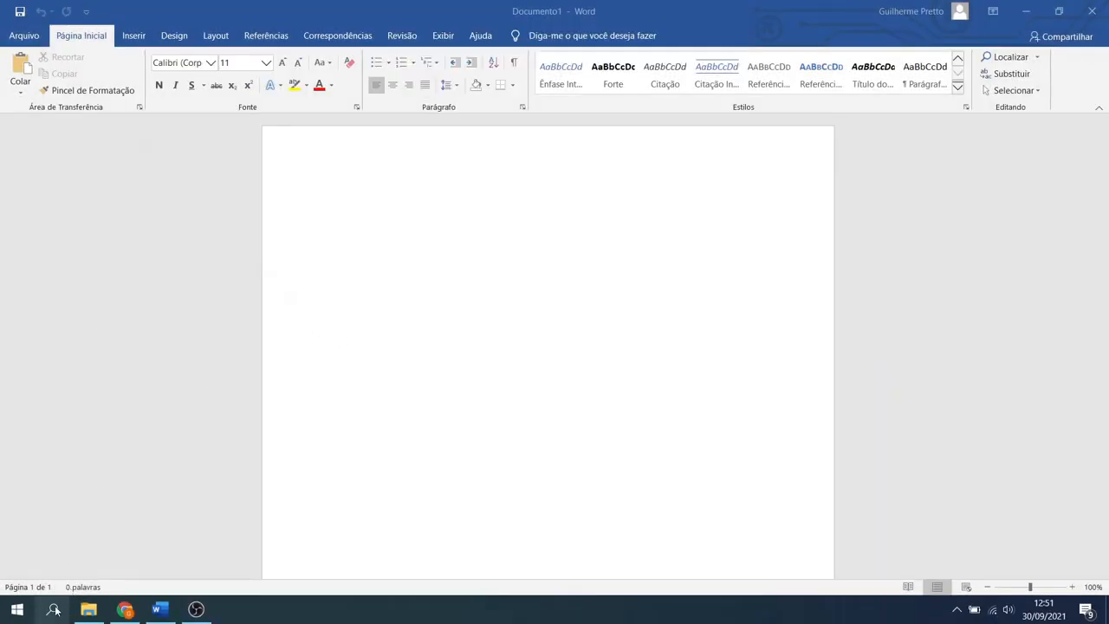
Step: Switch Xbox Game Bar off and back on in the Windows gaming settings, and close the settings
{"action": "left_click", "coordinate": [17, 609]}
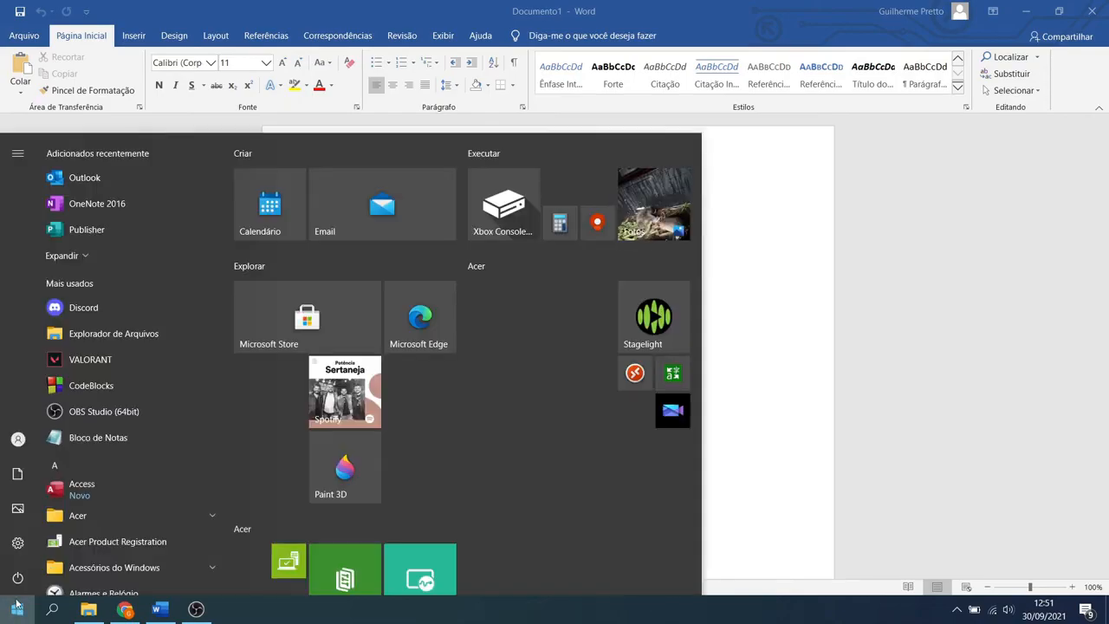
{"action": "left_click", "coordinate": [18, 543]}
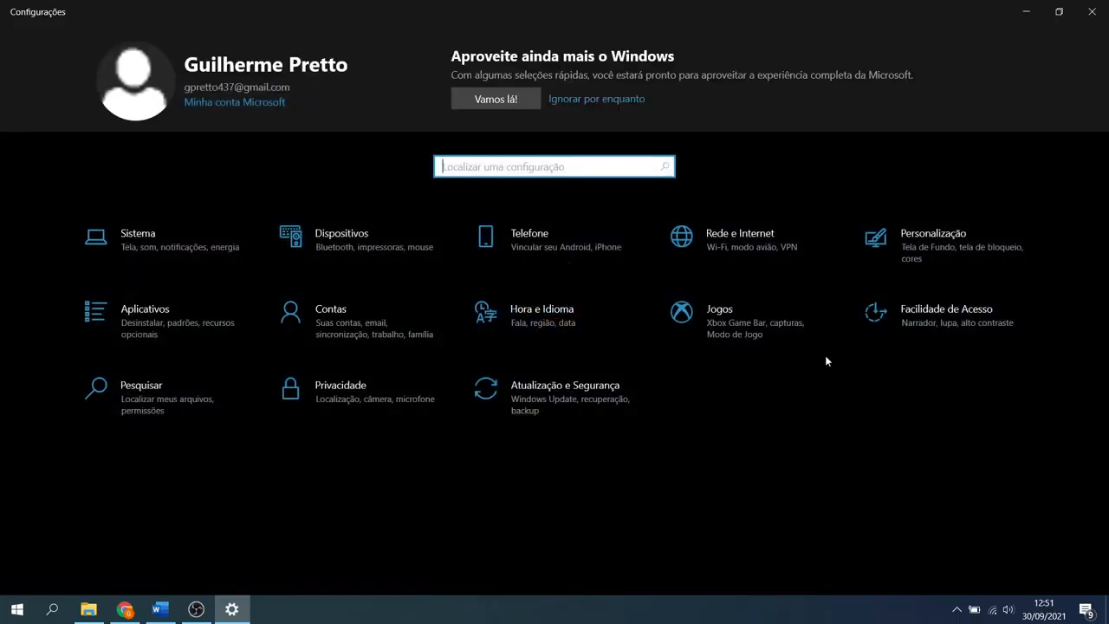
{"action": "left_click", "coordinate": [777, 318]}
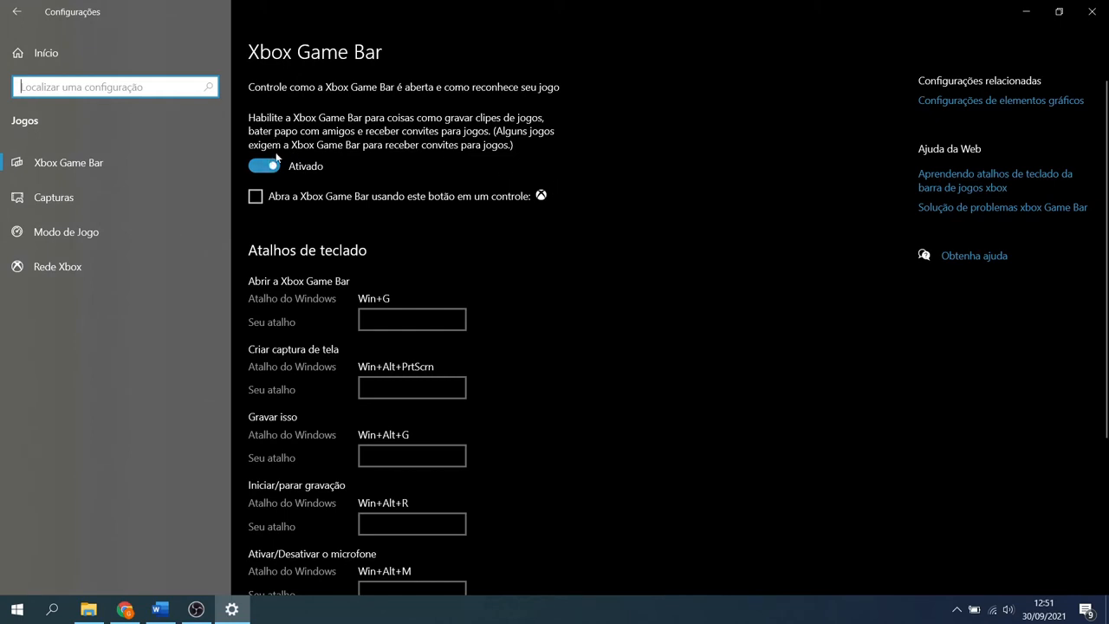
{"action": "left_click", "coordinate": [336, 166]}
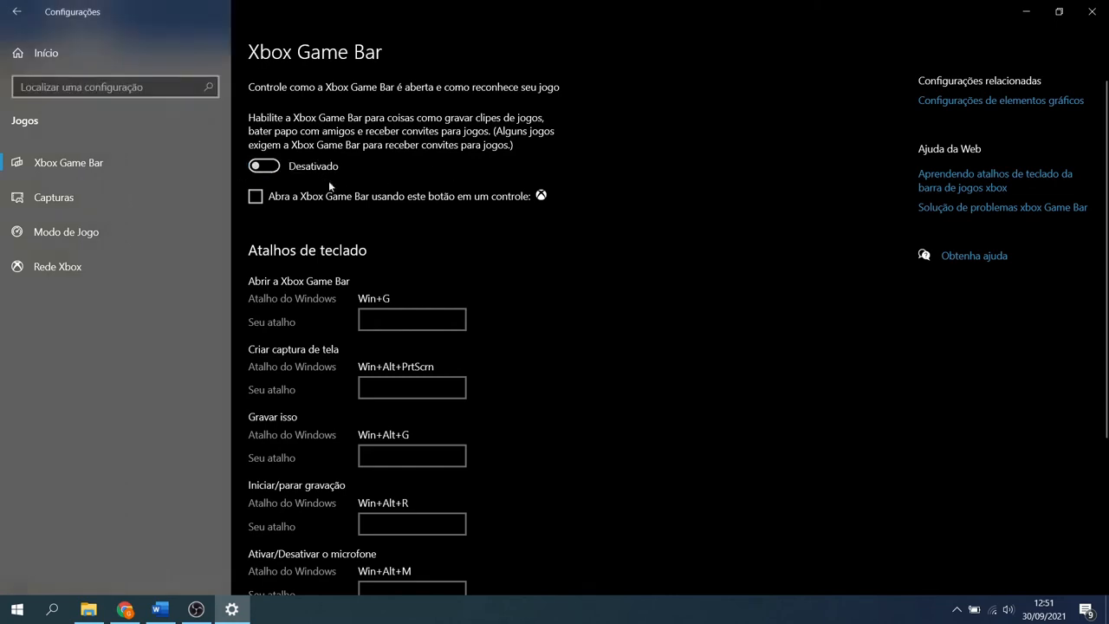
{"action": "left_click", "coordinate": [266, 166]}
{"action": "left_click", "coordinate": [1092, 11]}
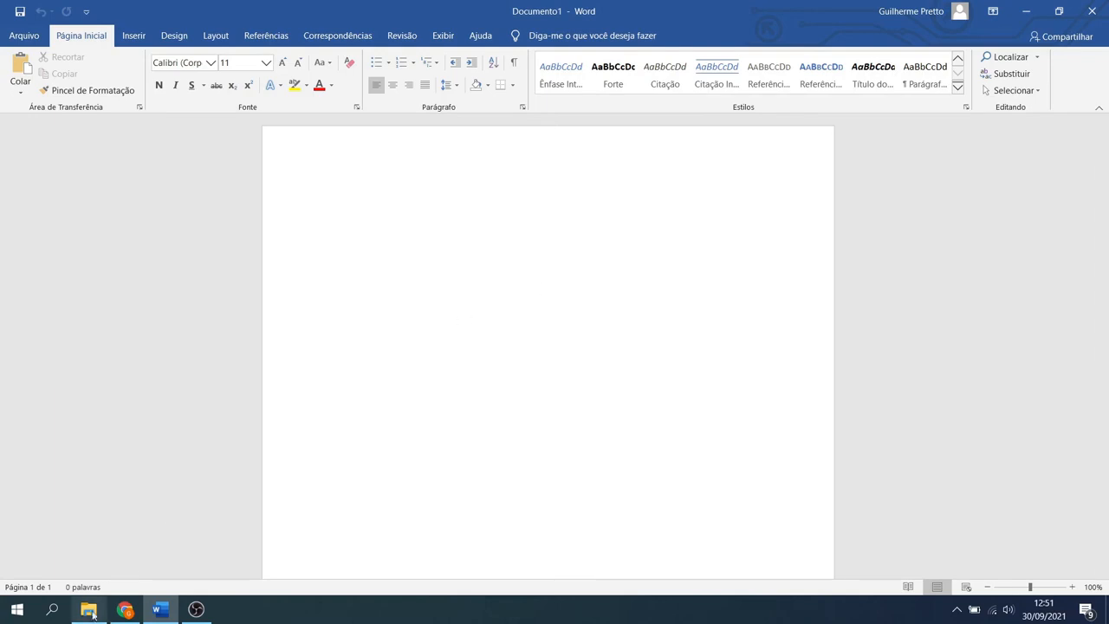
Step: Reopen Xbox Game Bar over Word, try to start a recording from the Capture widget, and close the overlay
{"action": "left_click", "coordinate": [52, 608]}
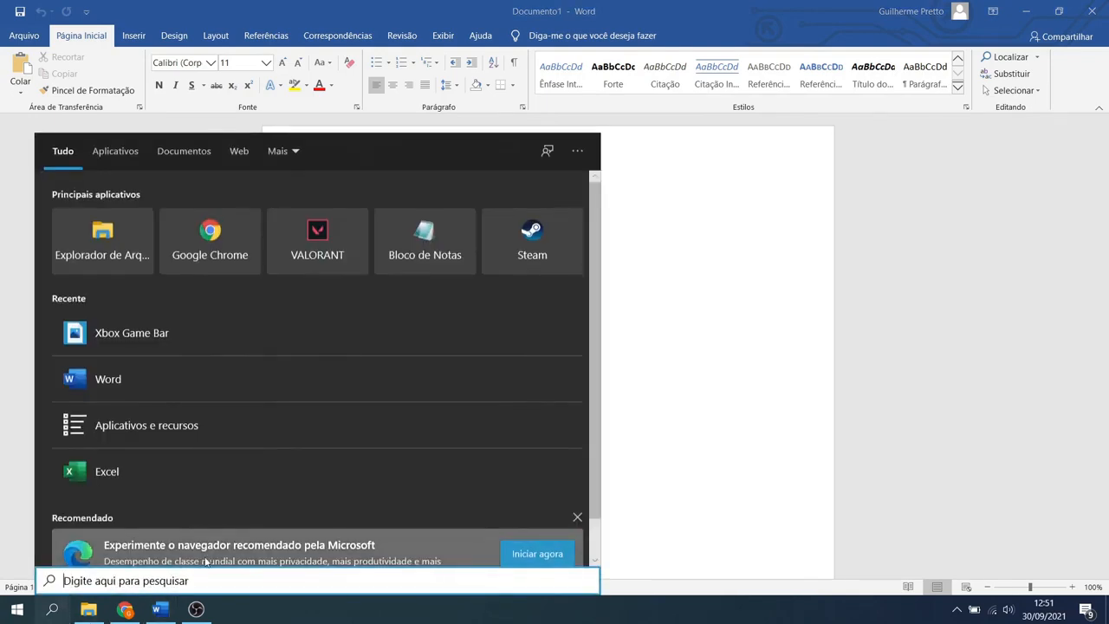
{"action": "type", "text": "xb"}
{"action": "left_click", "coordinate": [97, 212]}
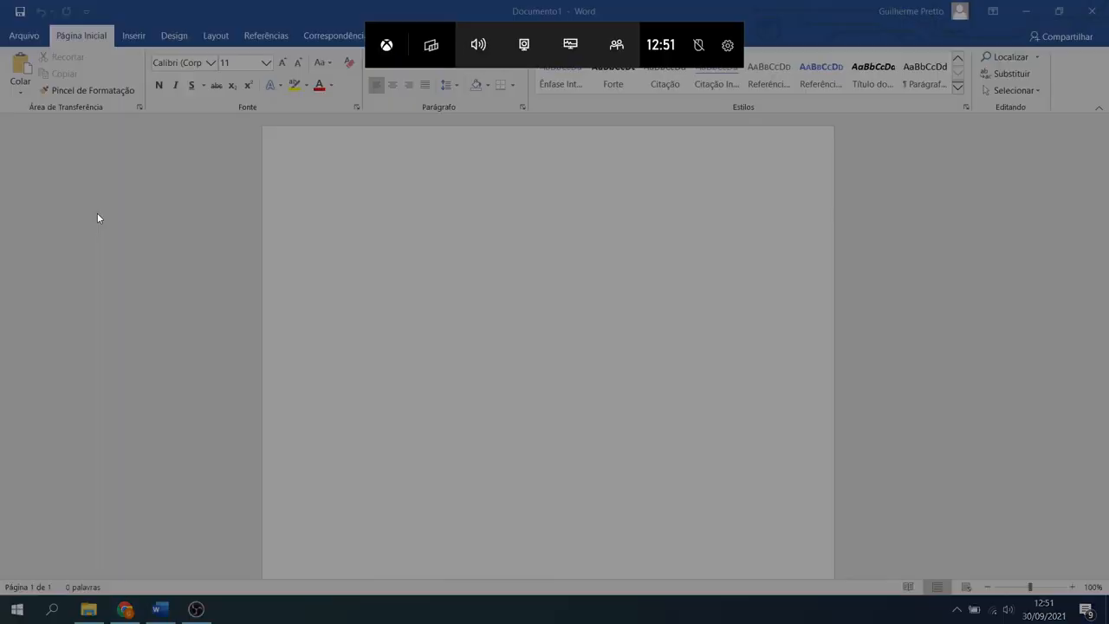
{"action": "left_click", "coordinate": [525, 45]}
{"action": "left_click", "coordinate": [547, 185]}
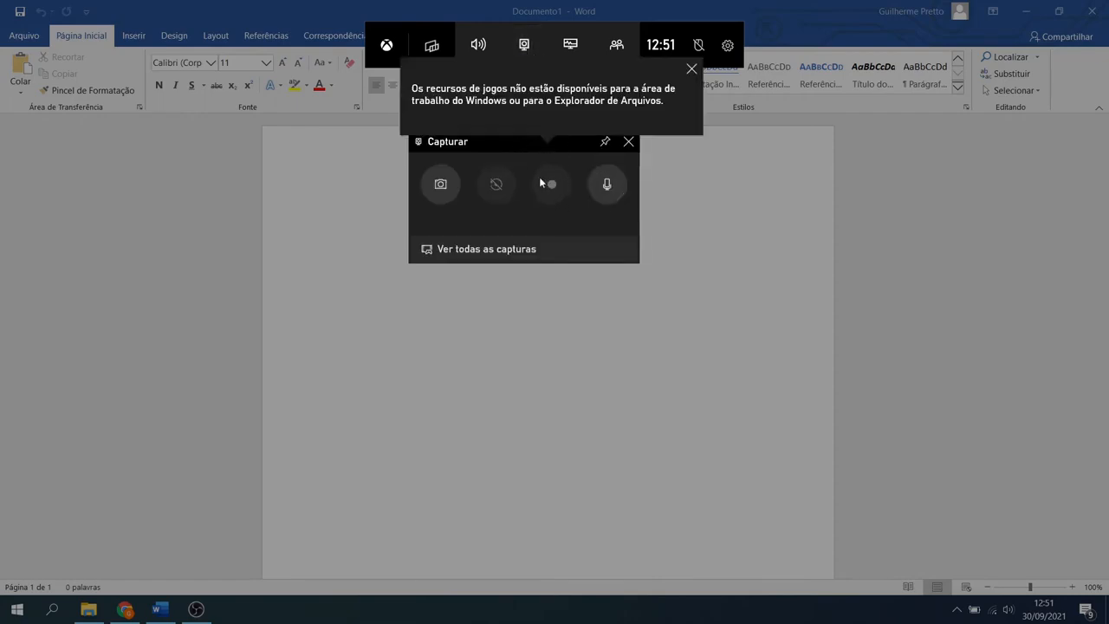
{"action": "left_click", "coordinate": [629, 141]}
{"action": "left_click", "coordinate": [646, 321]}
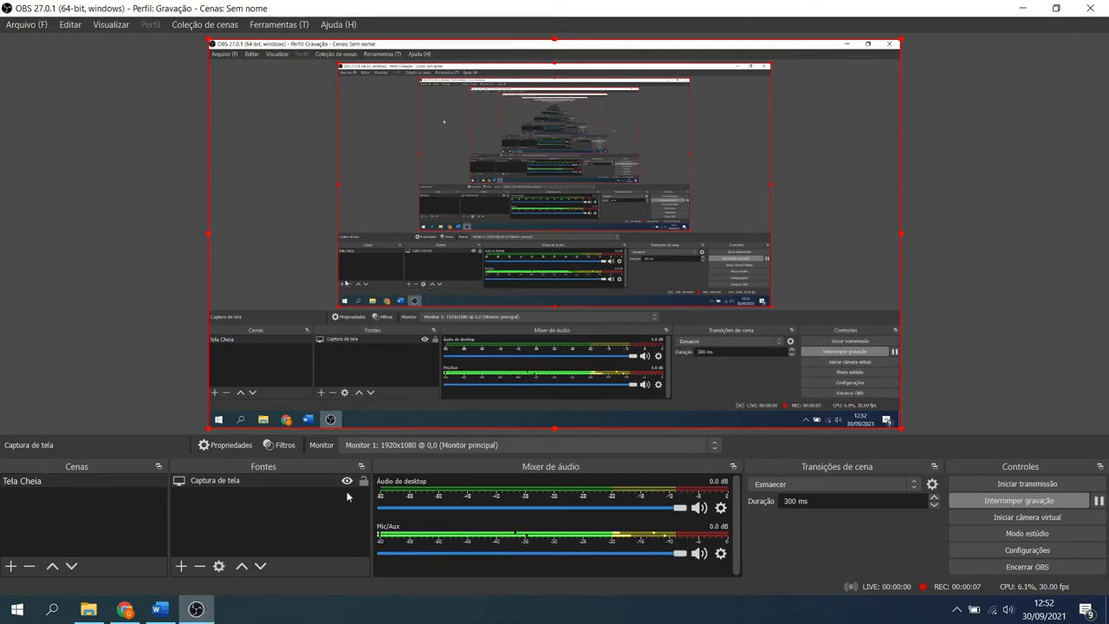
Step: Switch from OBS to the Word document and open the Capture widget in Xbox Game Bar
{"action": "left_click", "coordinate": [157, 609]}
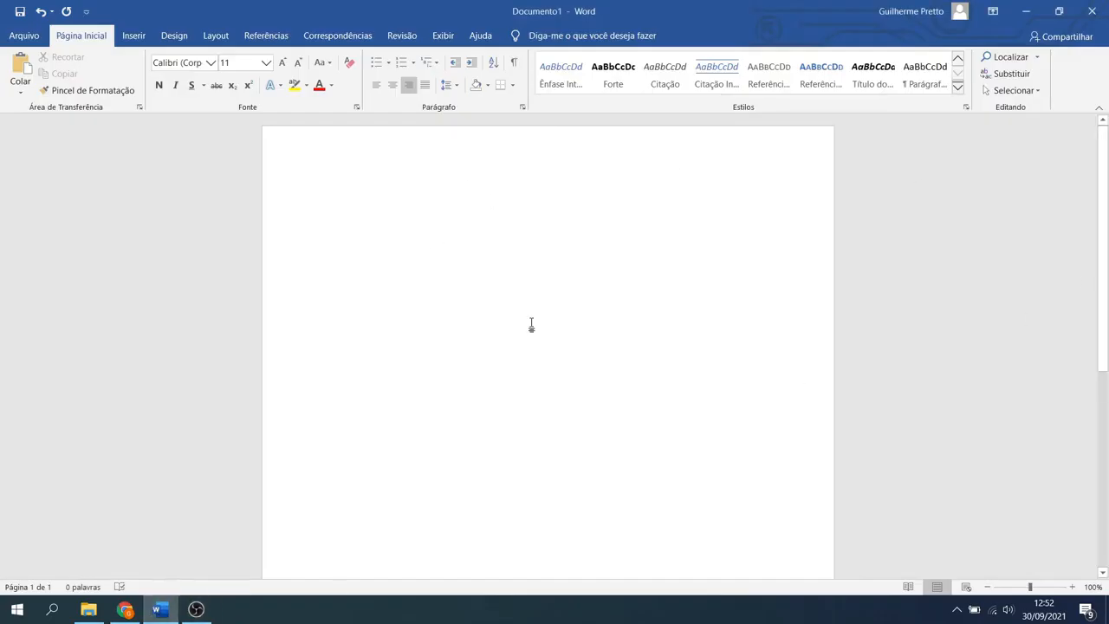
{"action": "left_click", "coordinate": [52, 609]}
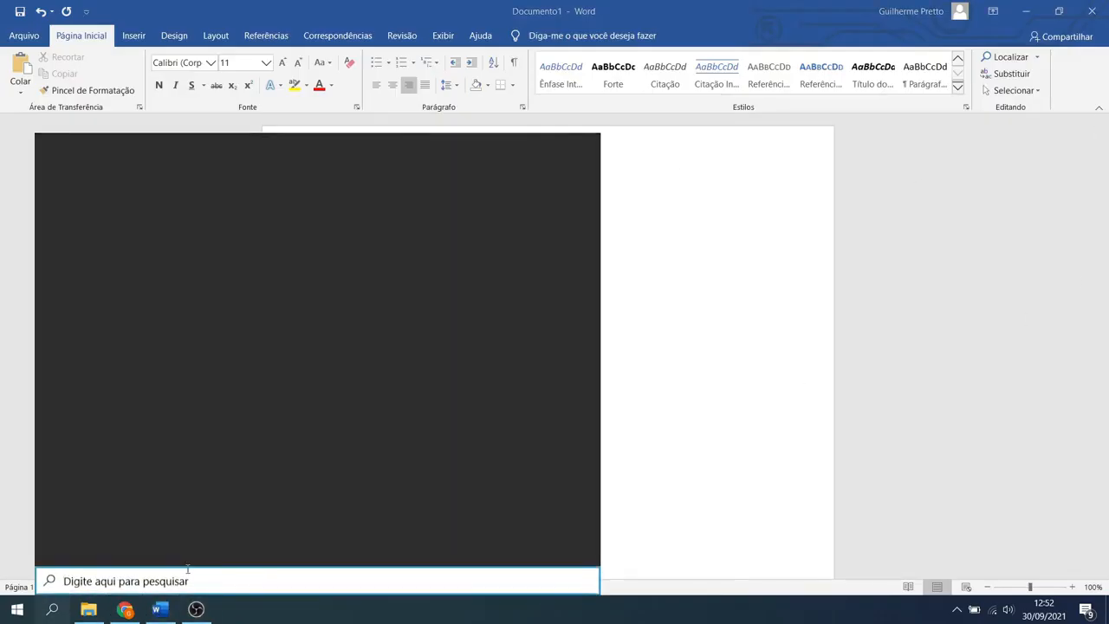
{"action": "type", "text": "xb"}
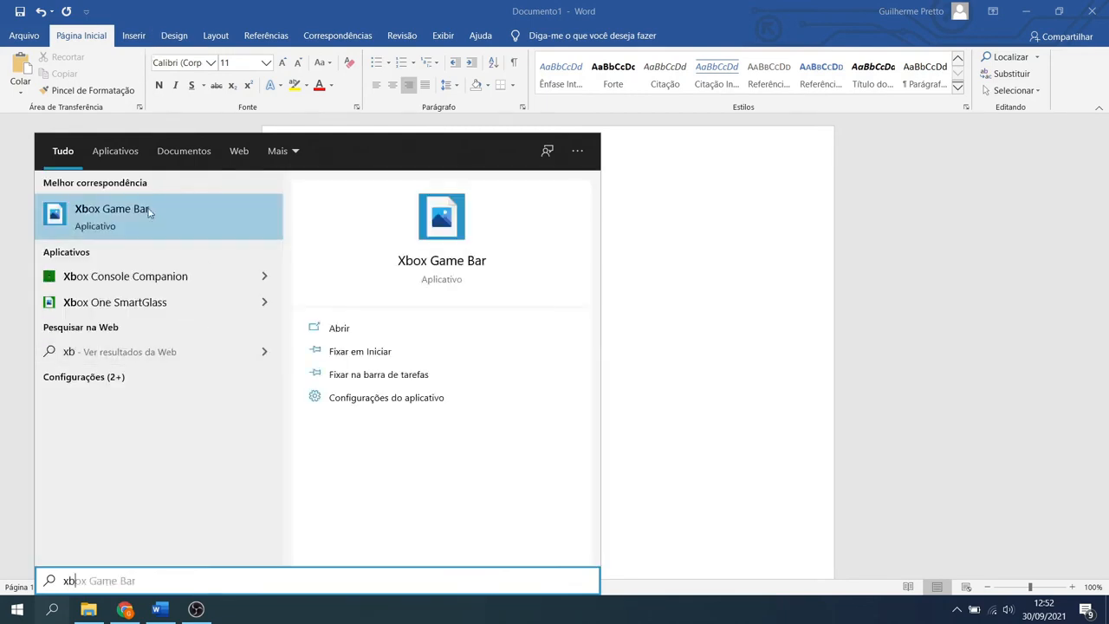
{"action": "left_click", "coordinate": [221, 212]}
{"action": "left_click", "coordinate": [523, 44]}
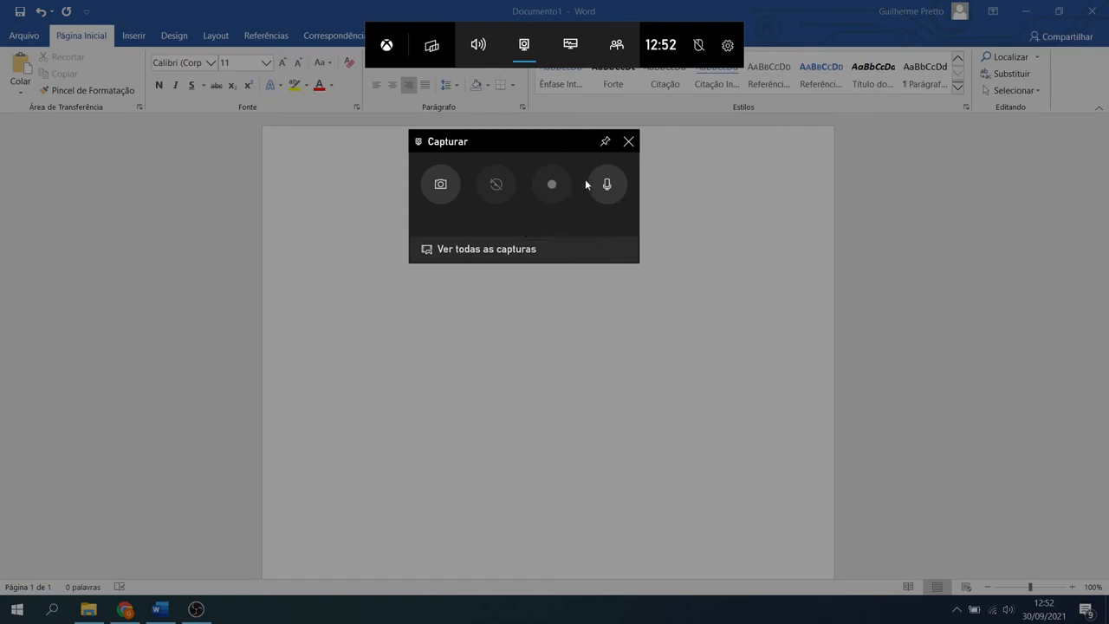
Step: Close the Capture widget and overlay, check the Xbox Game Bar page in the Windows gaming settings, and close the settings
{"action": "left_click", "coordinate": [628, 141]}
{"action": "left_click", "coordinate": [673, 197]}
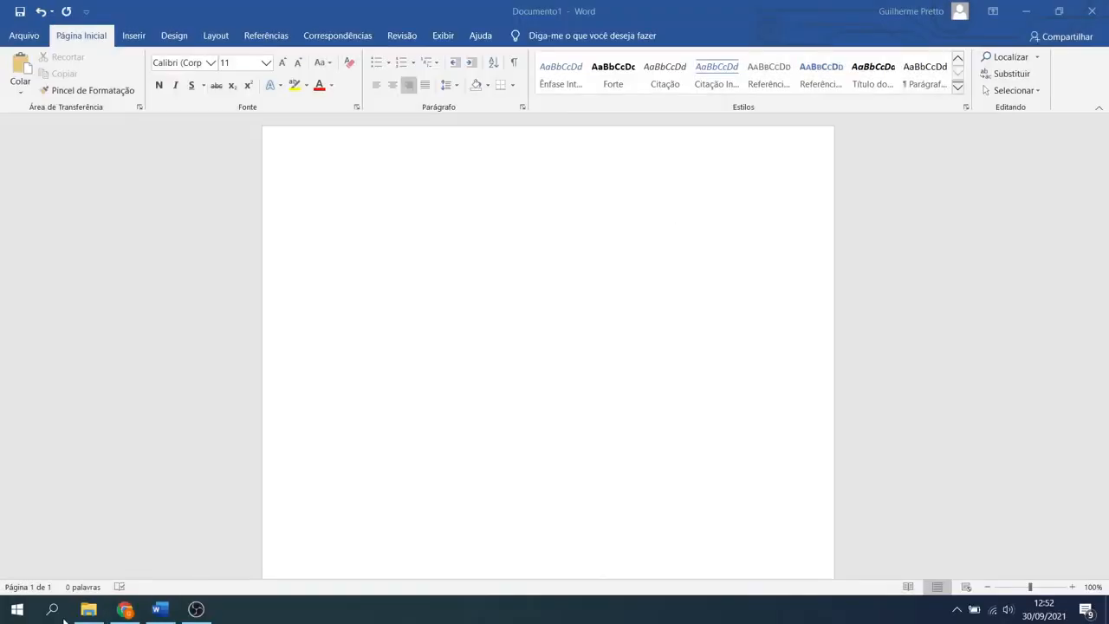
{"action": "left_click", "coordinate": [17, 609]}
{"action": "left_click", "coordinate": [17, 541]}
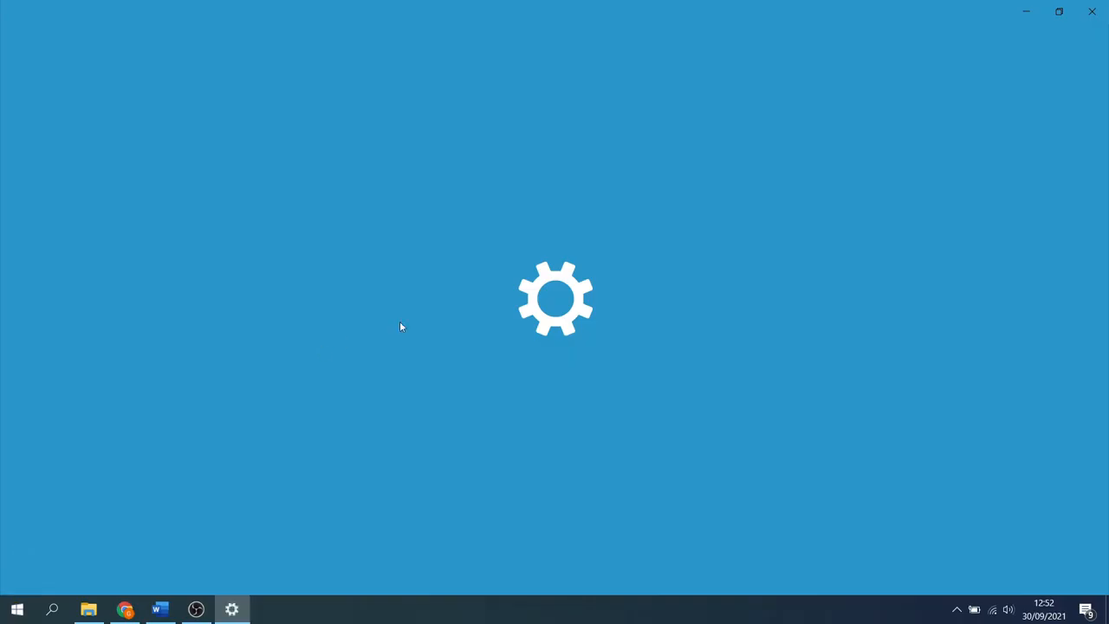
{"action": "left_click", "coordinate": [771, 317]}
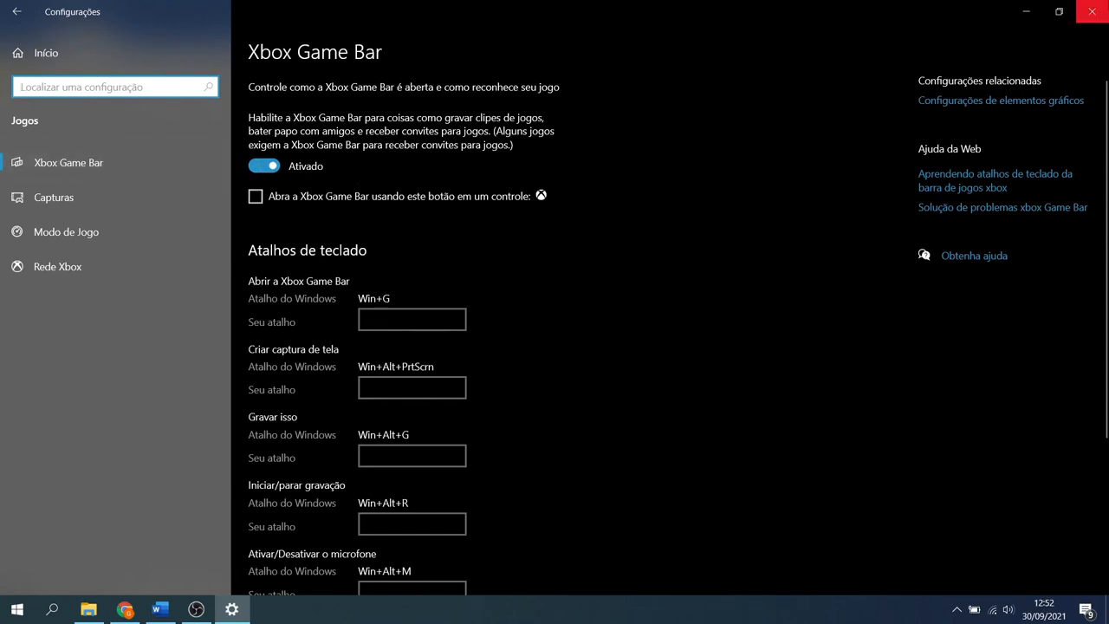
{"action": "left_click", "coordinate": [1104, 8]}
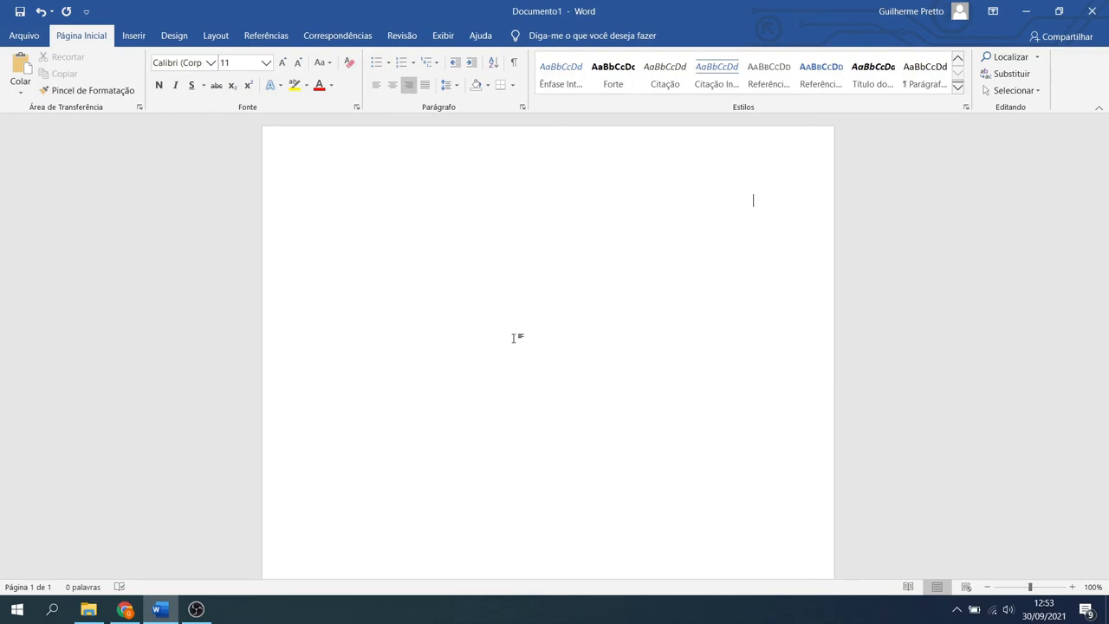
Step: Reopen Xbox Game Bar over Word, start recording the document window from the Capture widget, and dismiss the overlay
{"action": "key", "text": "super+g"}
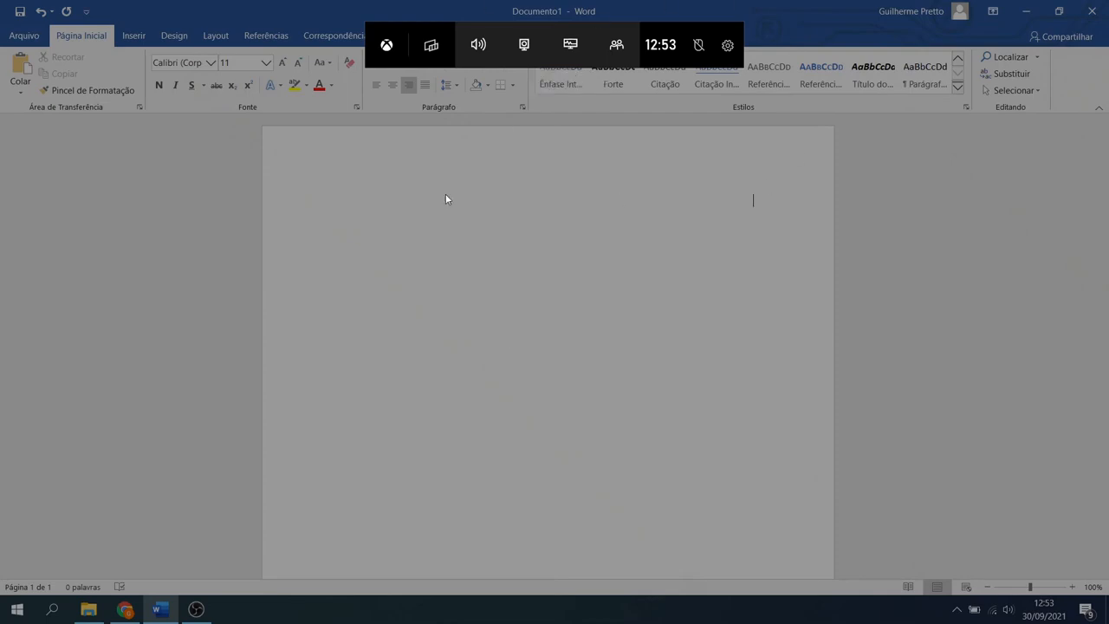
{"action": "left_click", "coordinate": [524, 45]}
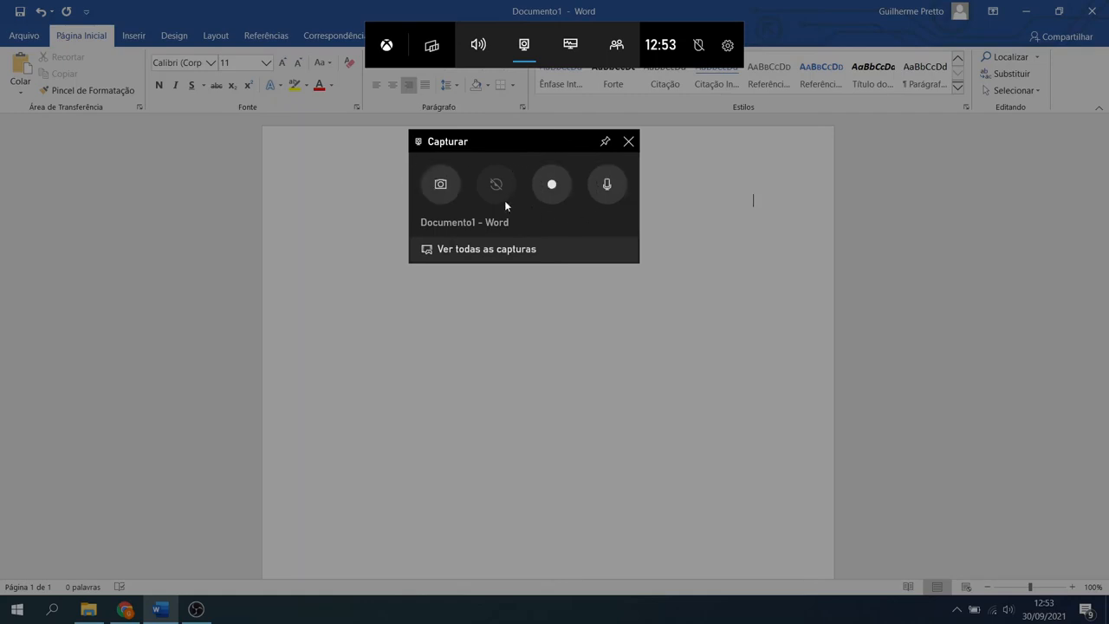
{"action": "left_click", "coordinate": [551, 184]}
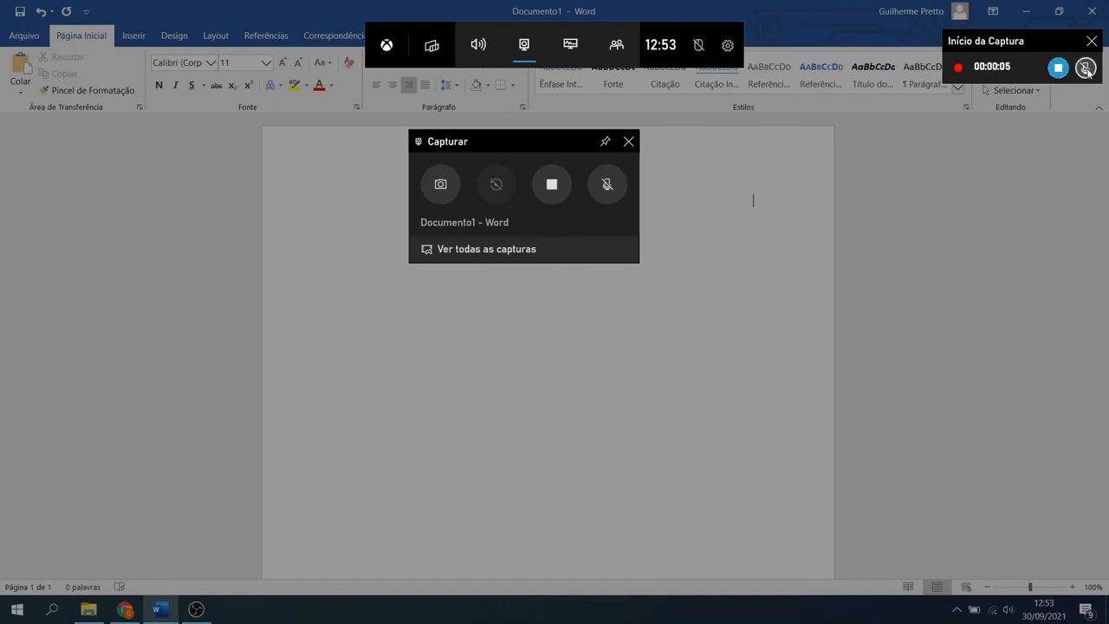
{"action": "left_click", "coordinate": [629, 141]}
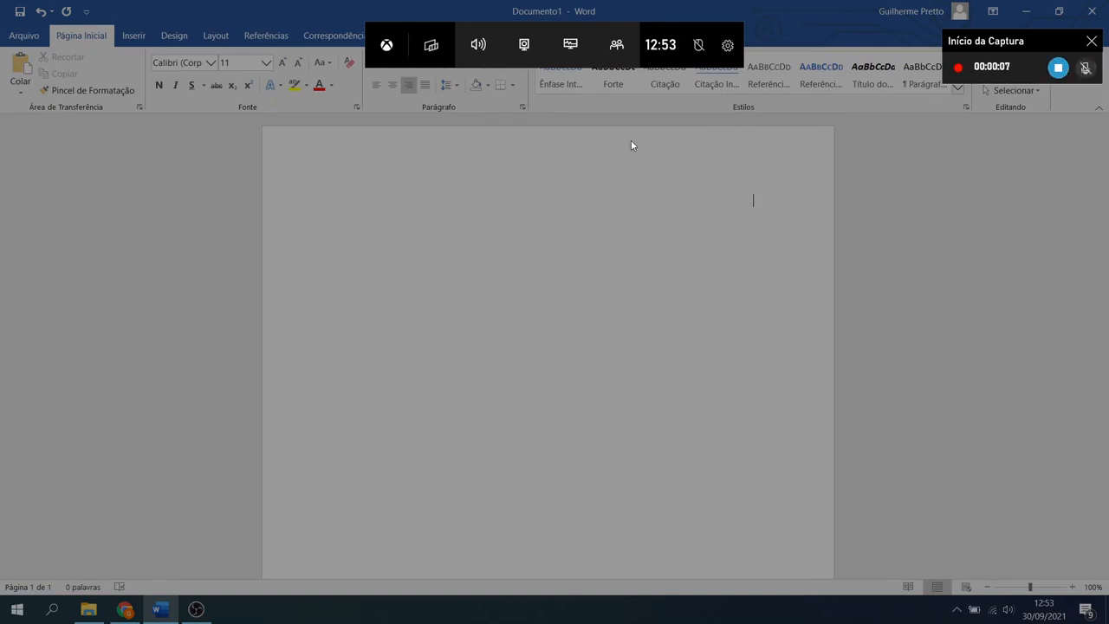
{"action": "left_click", "coordinate": [644, 241]}
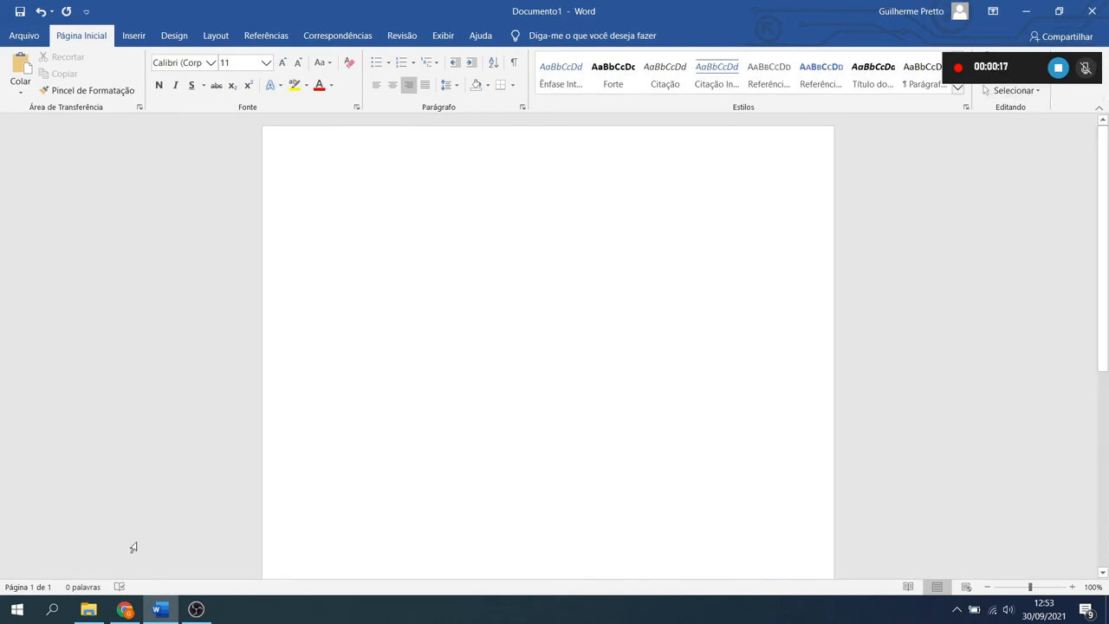
Step: While recording, switch to OBS and the Chrome PDF, minimize the windows down to the desktop, and stop the recording
{"action": "left_click", "coordinate": [197, 610]}
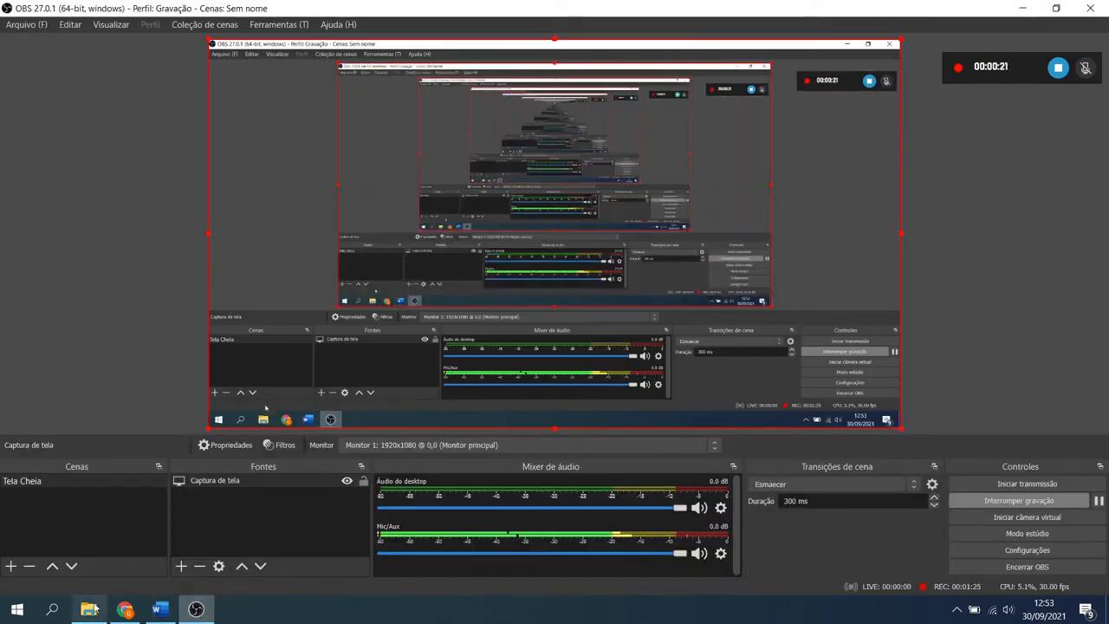
{"action": "left_click", "coordinate": [125, 610]}
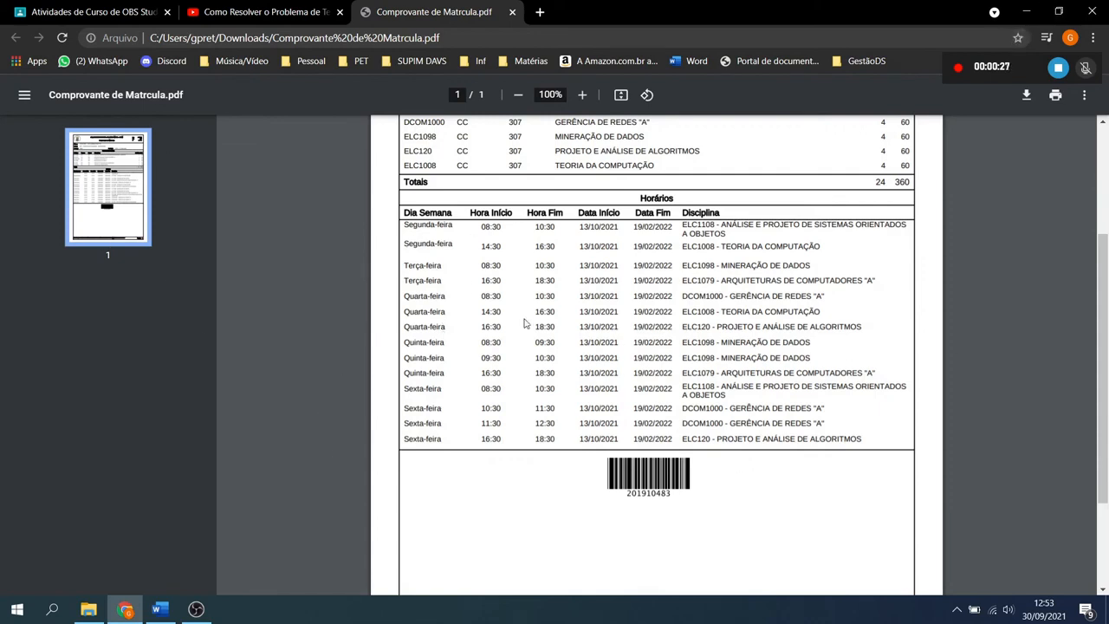
{"action": "left_click", "coordinate": [91, 611]}
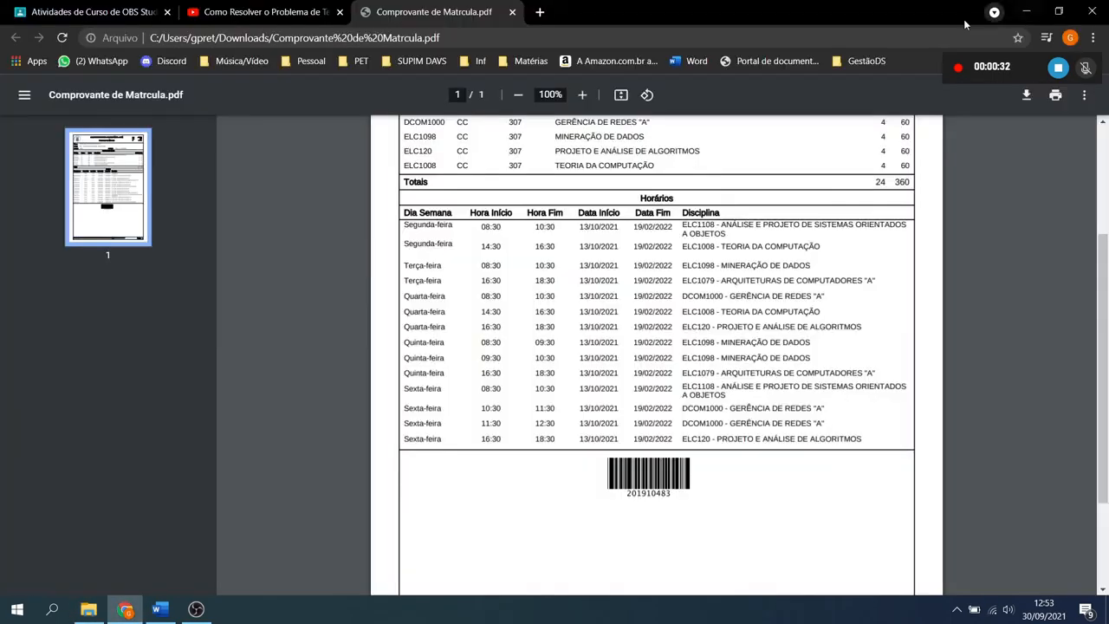
{"action": "left_click", "coordinate": [1022, 8]}
{"action": "scroll", "coordinate": [754, 263], "scroll_direction": "up", "scroll_amount": 3}
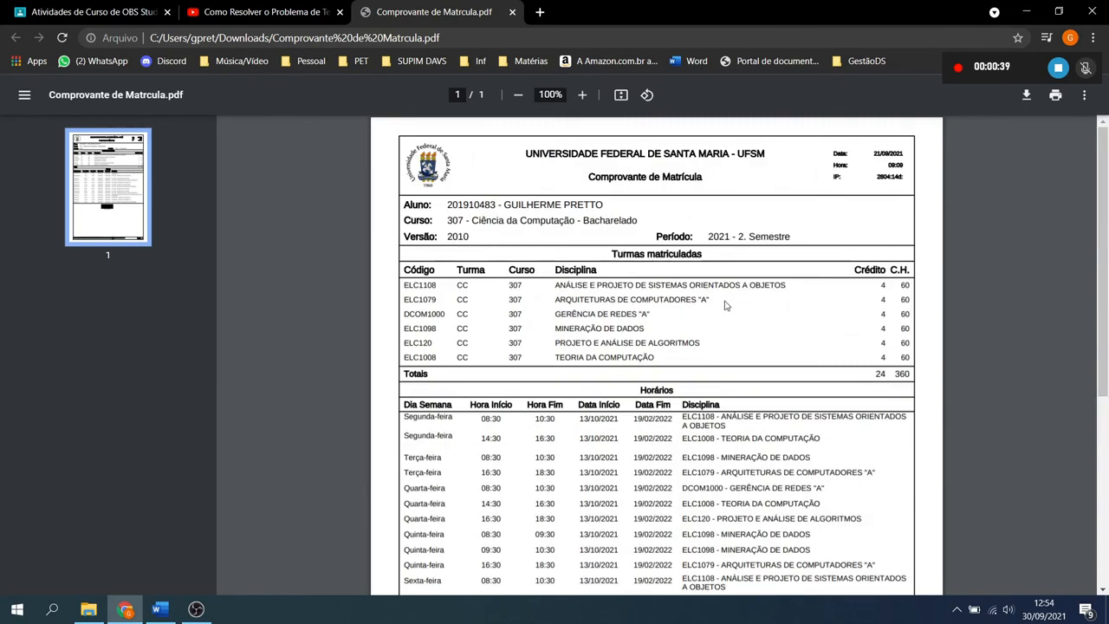
{"action": "left_click", "coordinate": [1026, 12]}
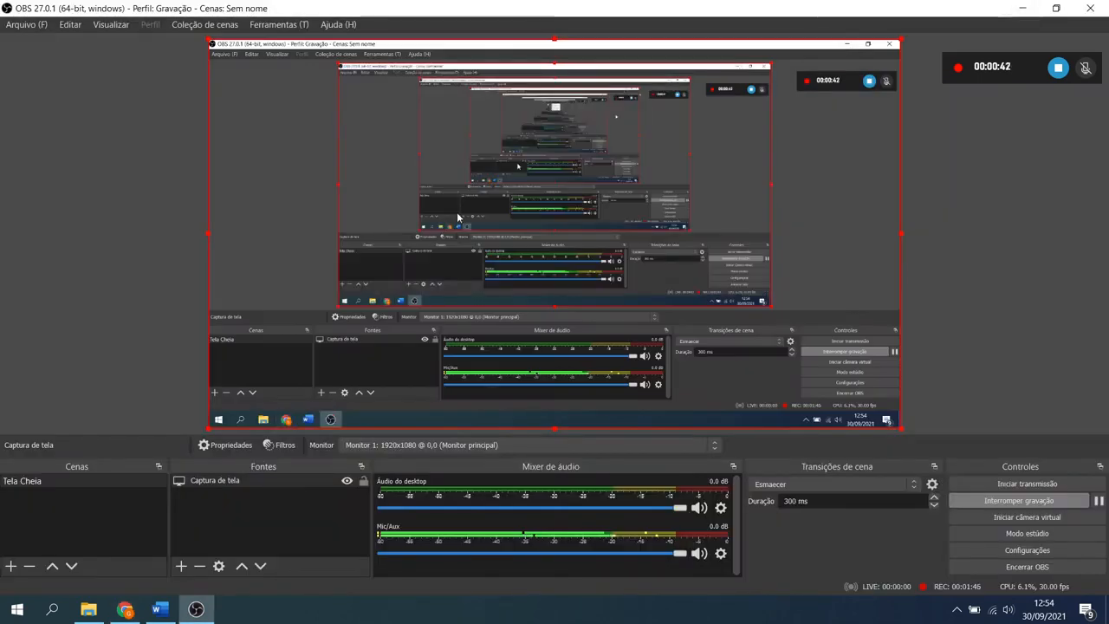
{"action": "left_click", "coordinate": [1023, 8]}
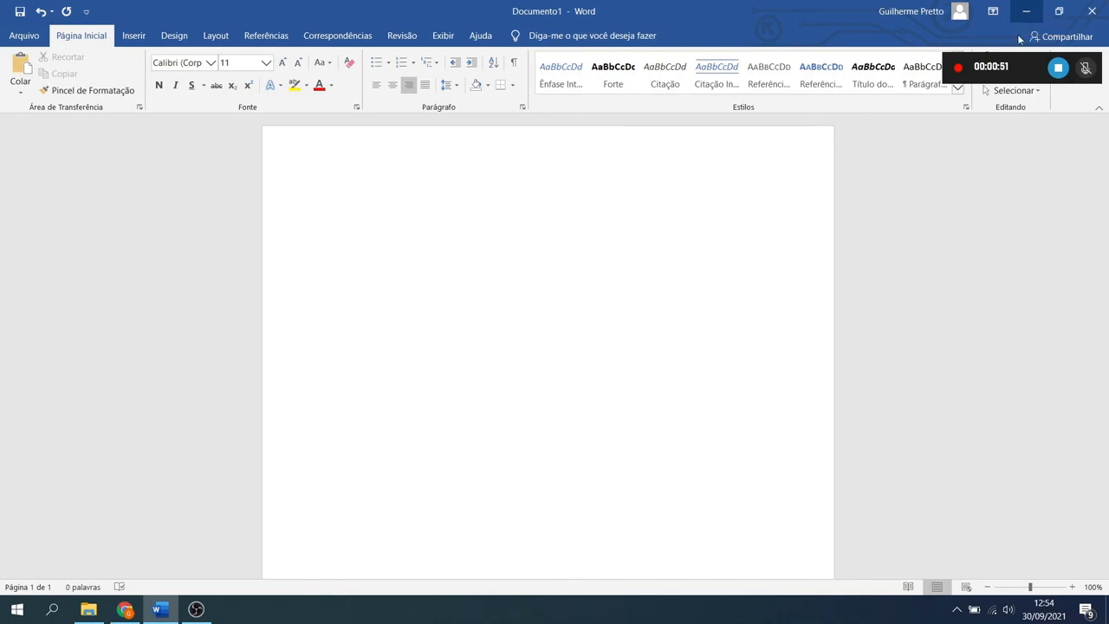
{"action": "left_click", "coordinate": [1042, 13]}
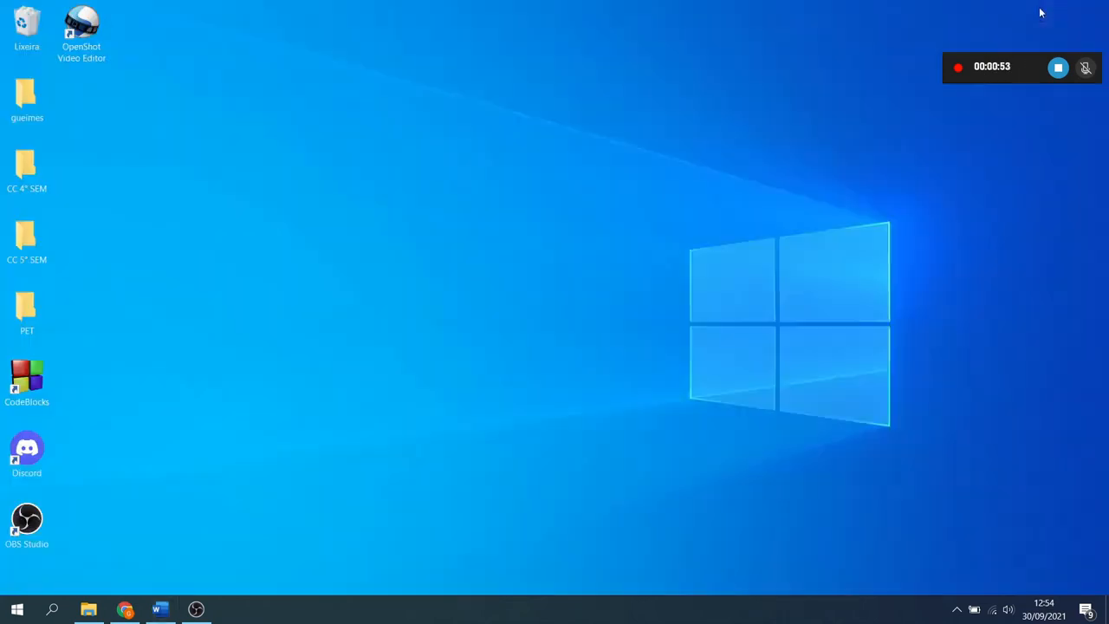
{"action": "key", "text": "super+alt+r"}
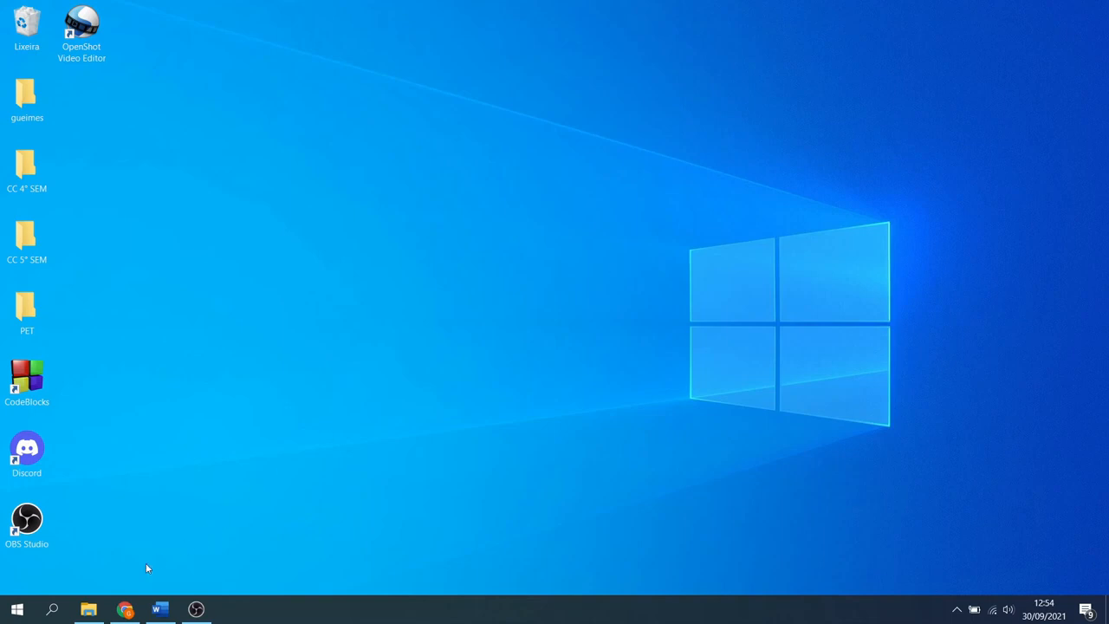
Step: Switch to File Explorer and open the Capturas folder inside Vídeos
{"action": "left_click", "coordinate": [88, 608]}
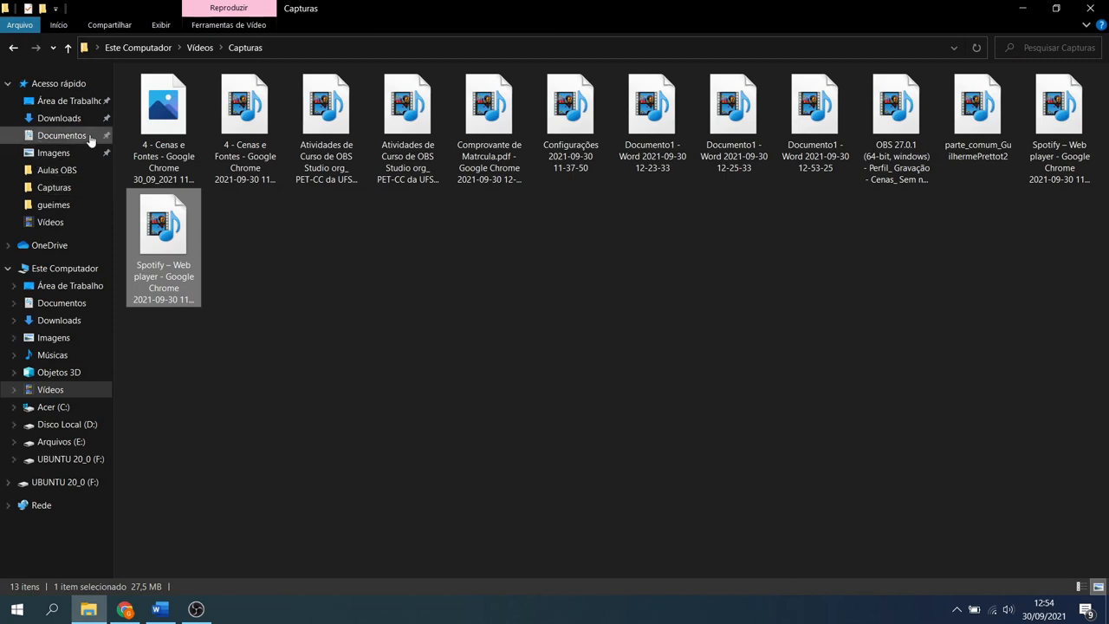
{"action": "left_click", "coordinate": [50, 103]}
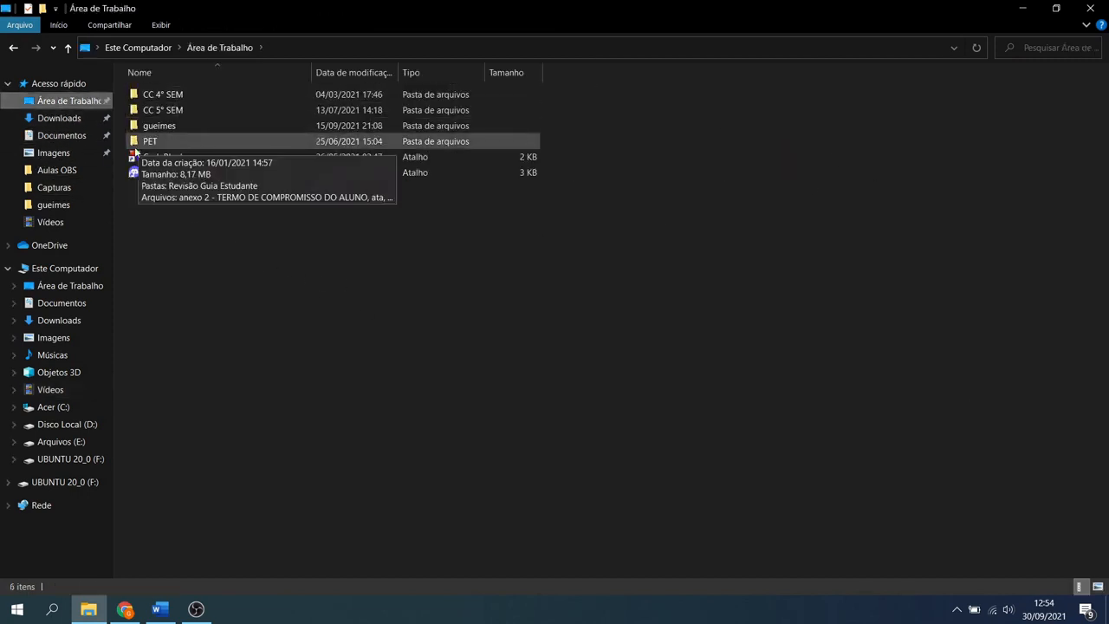
{"action": "left_click", "coordinate": [62, 225]}
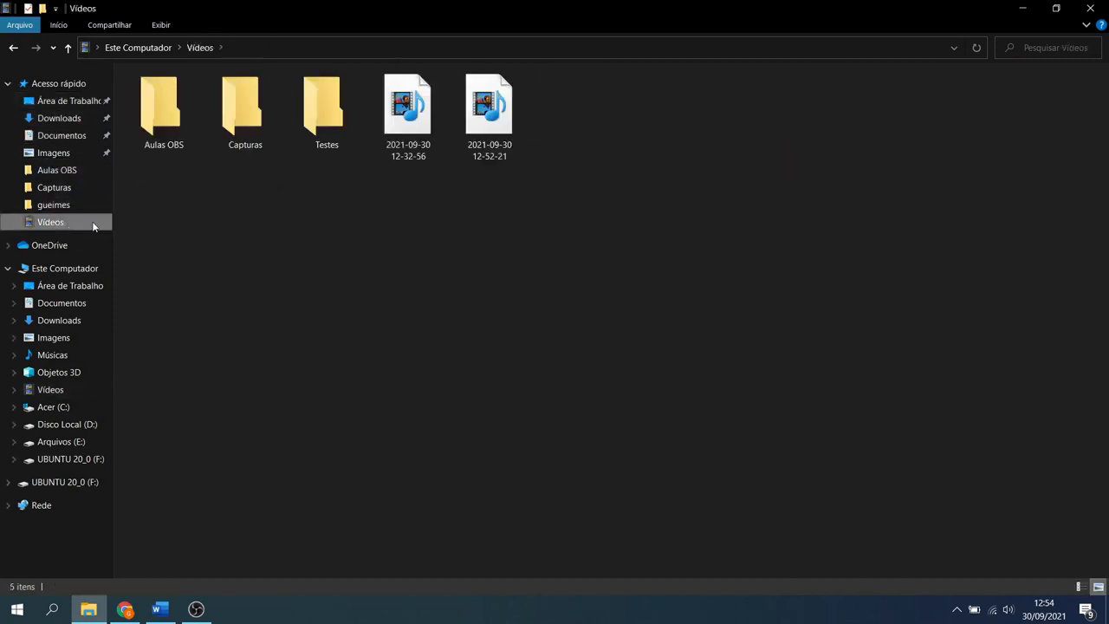
{"action": "double_click", "coordinate": [242, 126]}
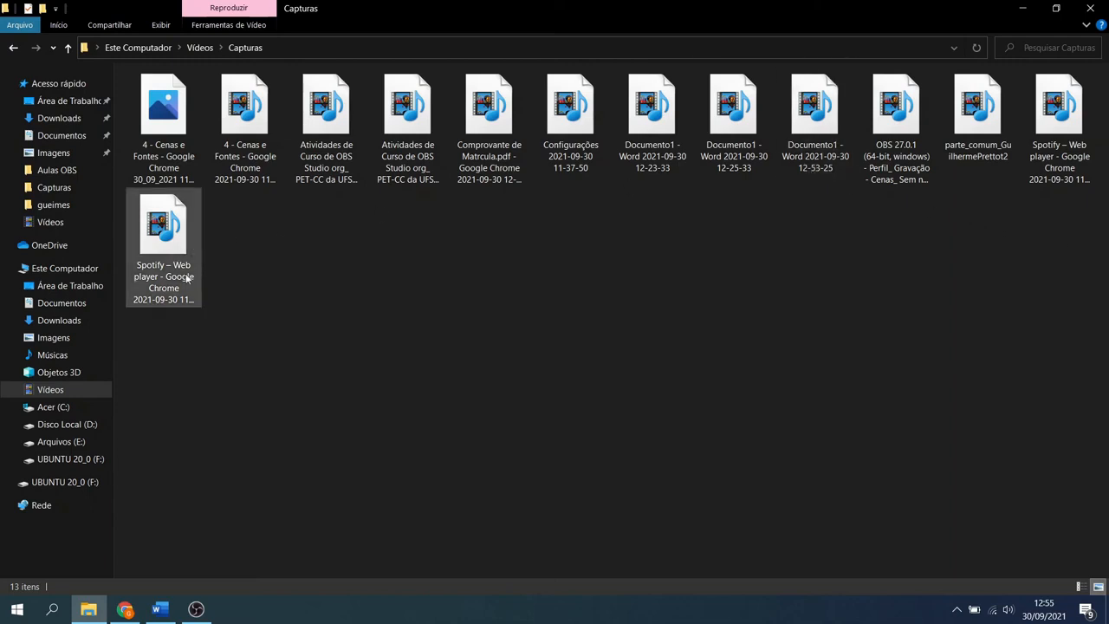
{"action": "left_click", "coordinate": [171, 281]}
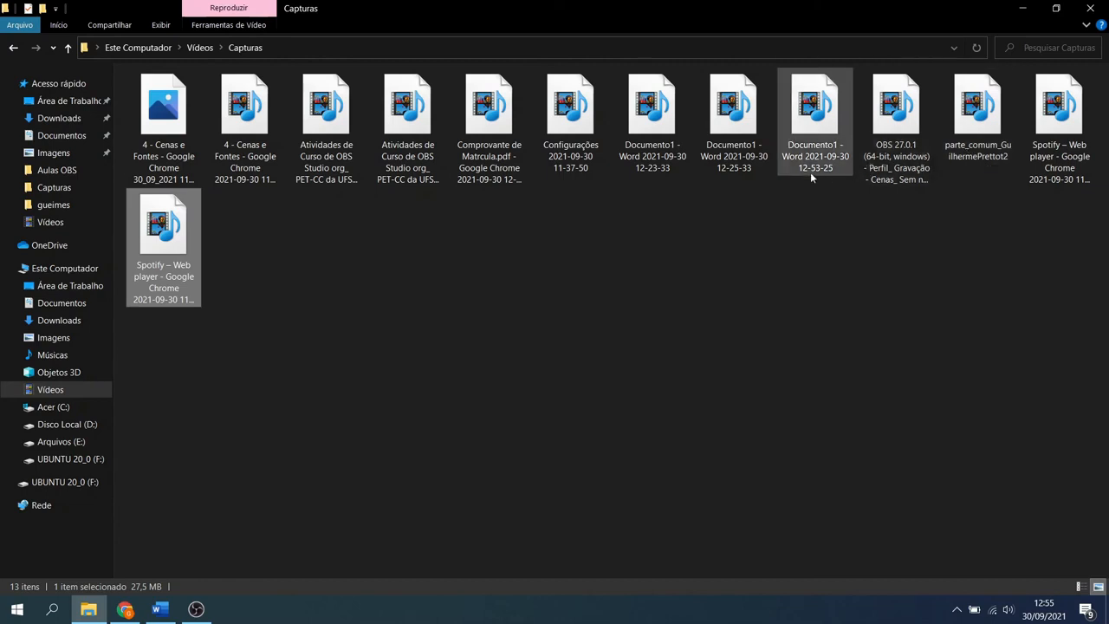
{"action": "mouse_move", "coordinate": [812, 177]}
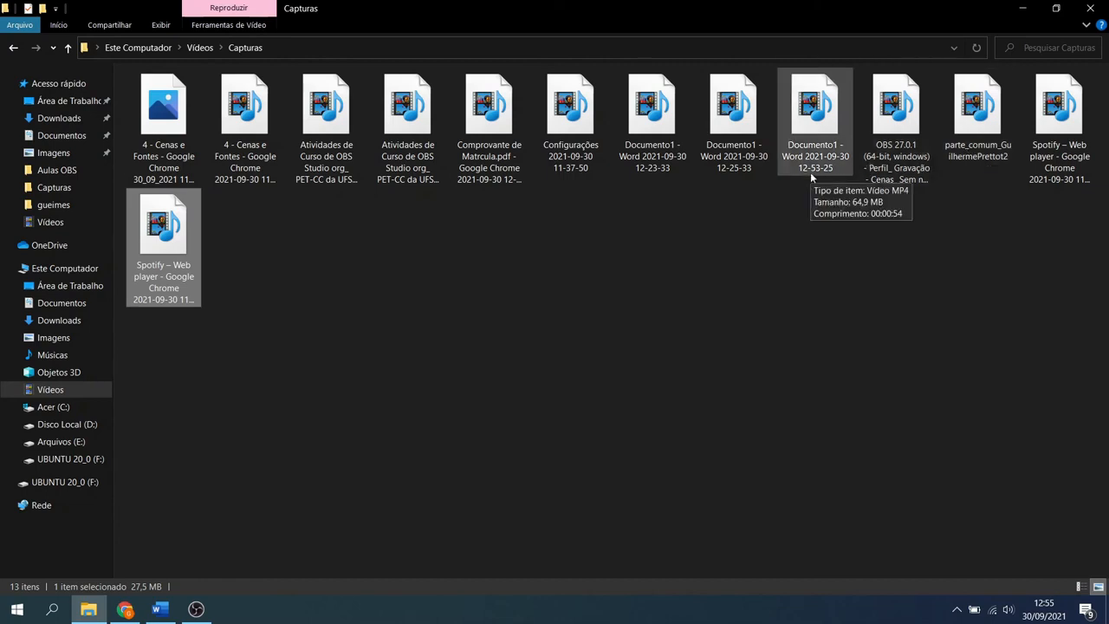
{"action": "left_click", "coordinate": [807, 124]}
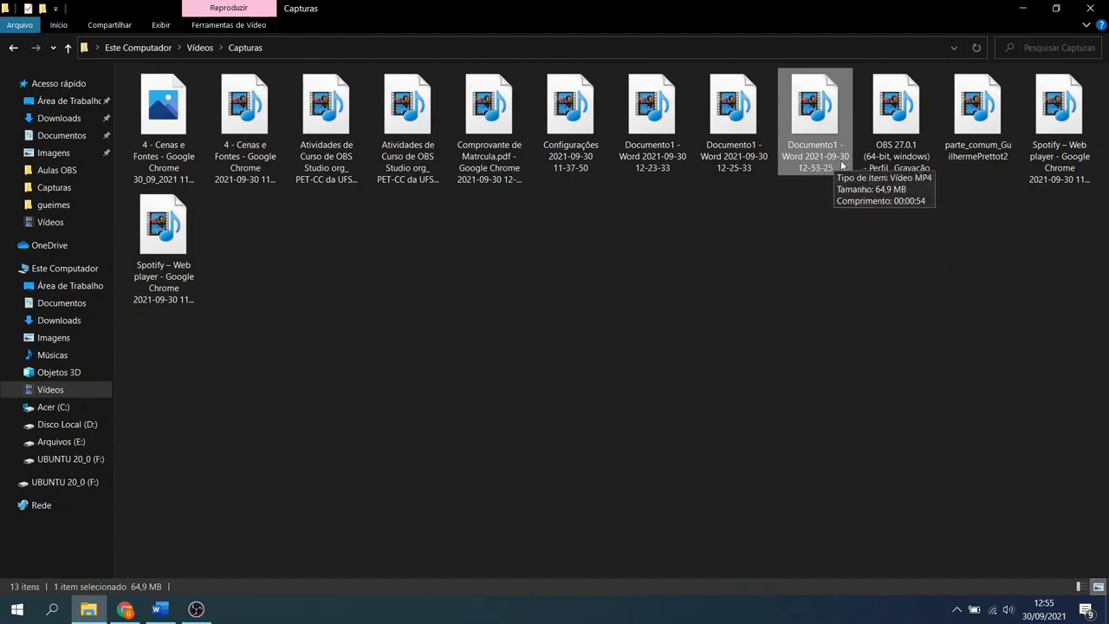
{"action": "double_click", "coordinate": [814, 142]}
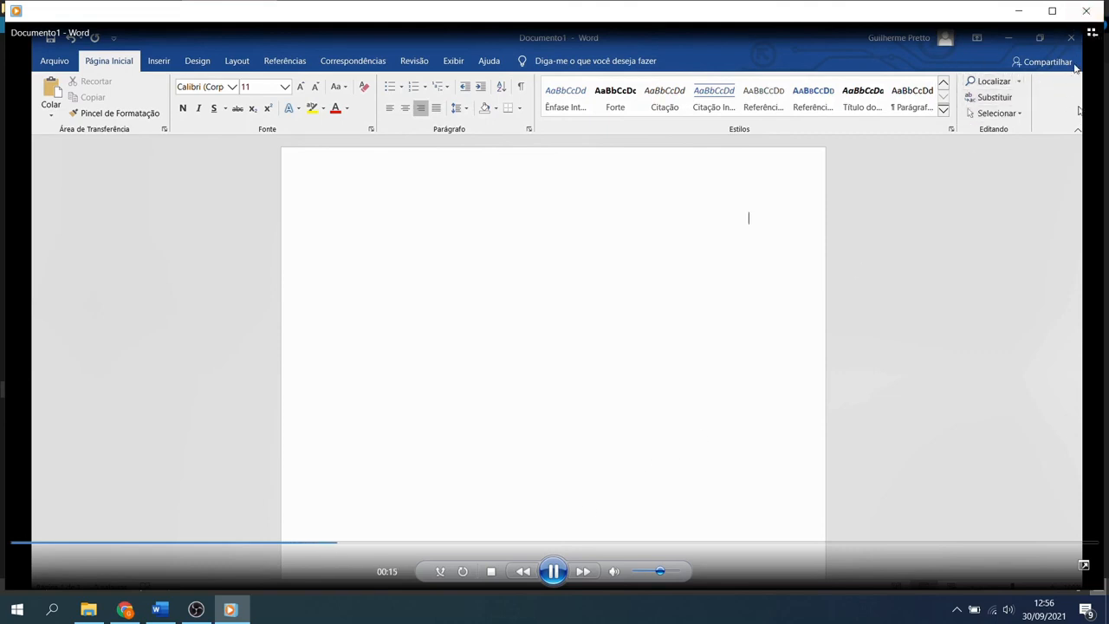
{"action": "left_click", "coordinate": [1086, 11]}
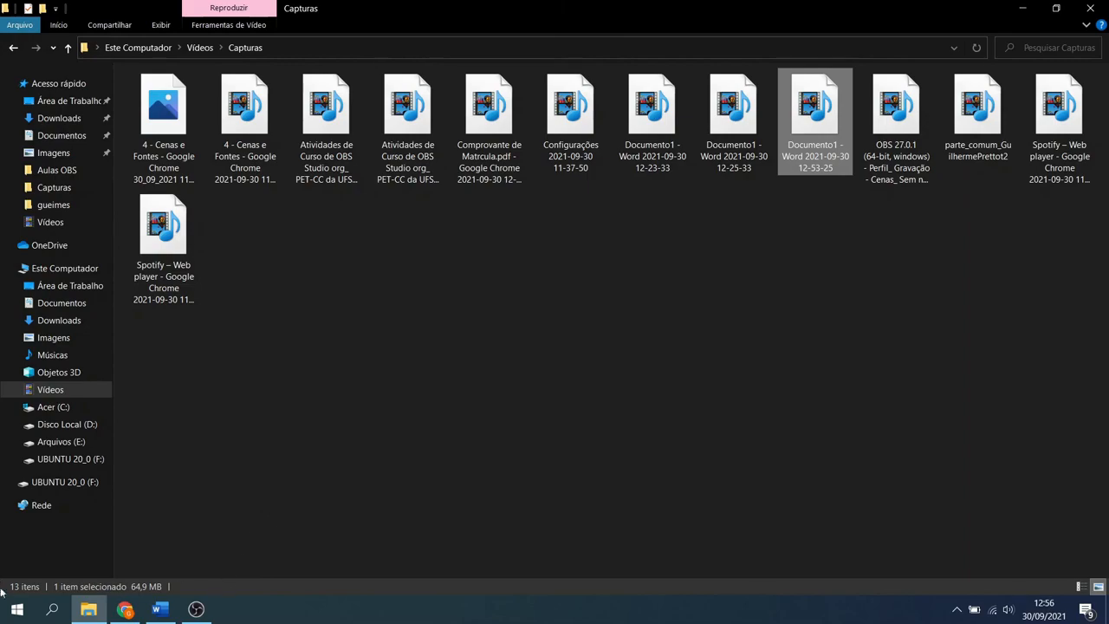
{"action": "left_click", "coordinate": [1022, 8]}
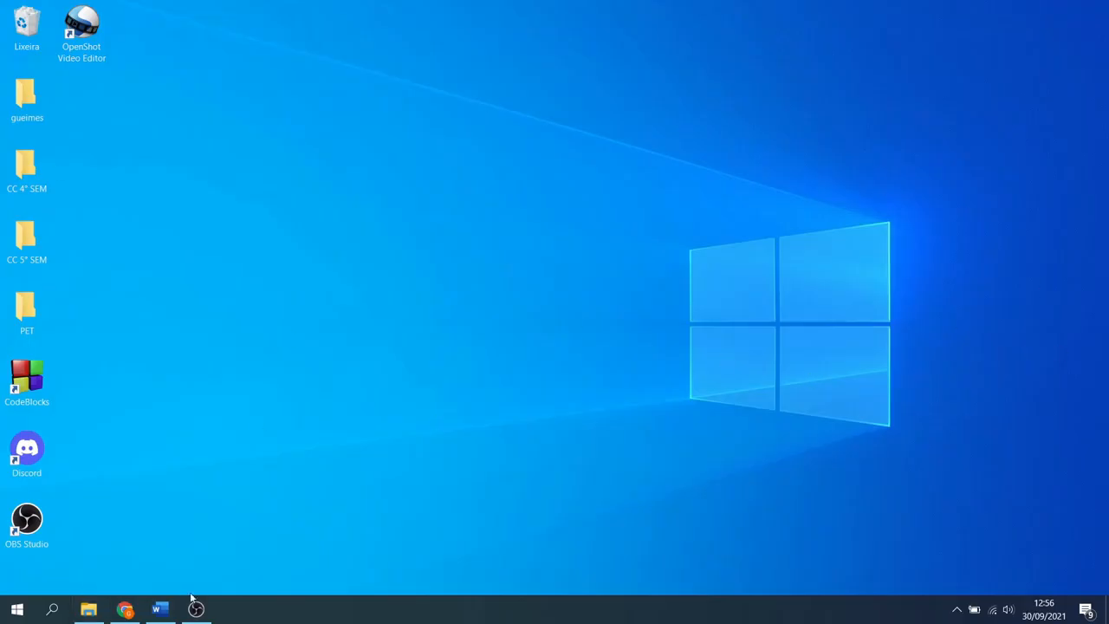
Step: Bring Word and the Chrome enrolment PDF to the front, and start recording the Chrome window with Game Bar's Capture widget
{"action": "left_click", "coordinate": [159, 609]}
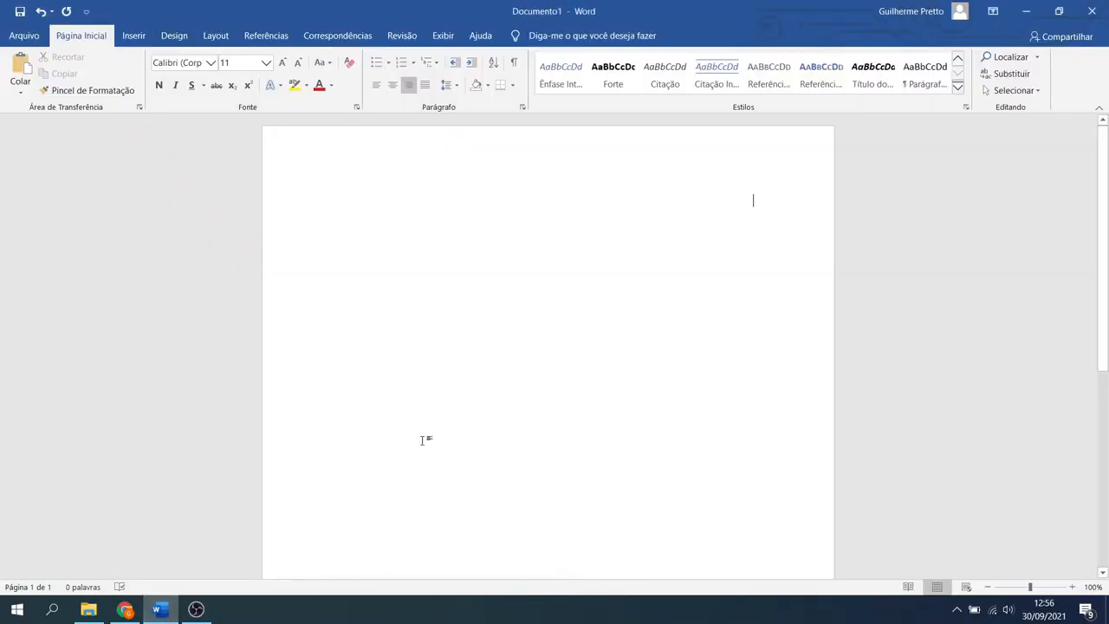
{"action": "left_click", "coordinate": [127, 611]}
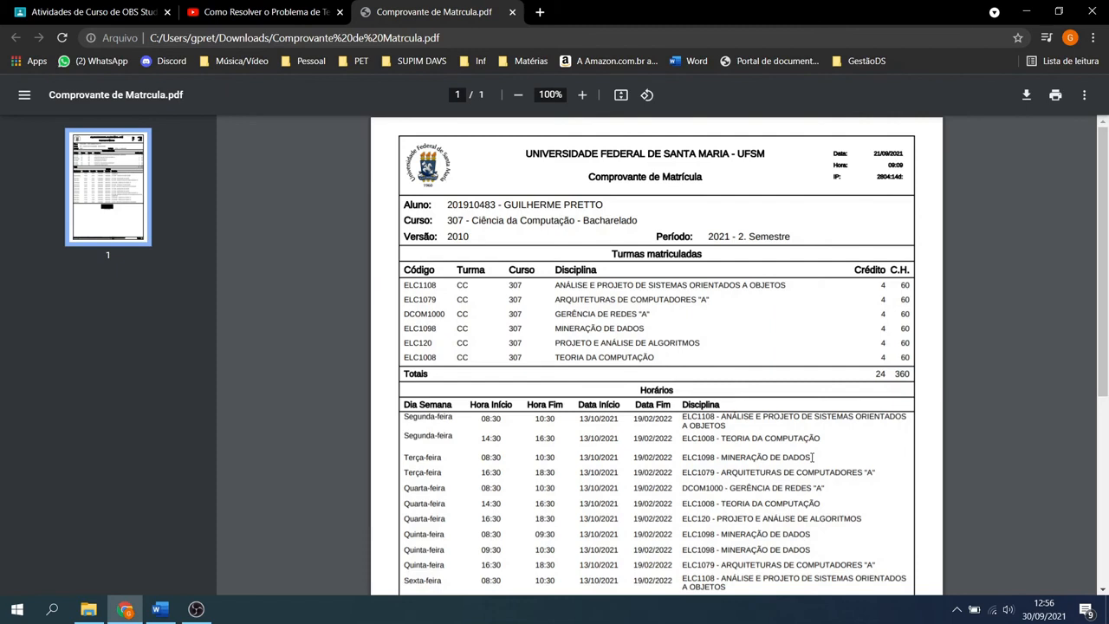
{"action": "key", "text": "super+g"}
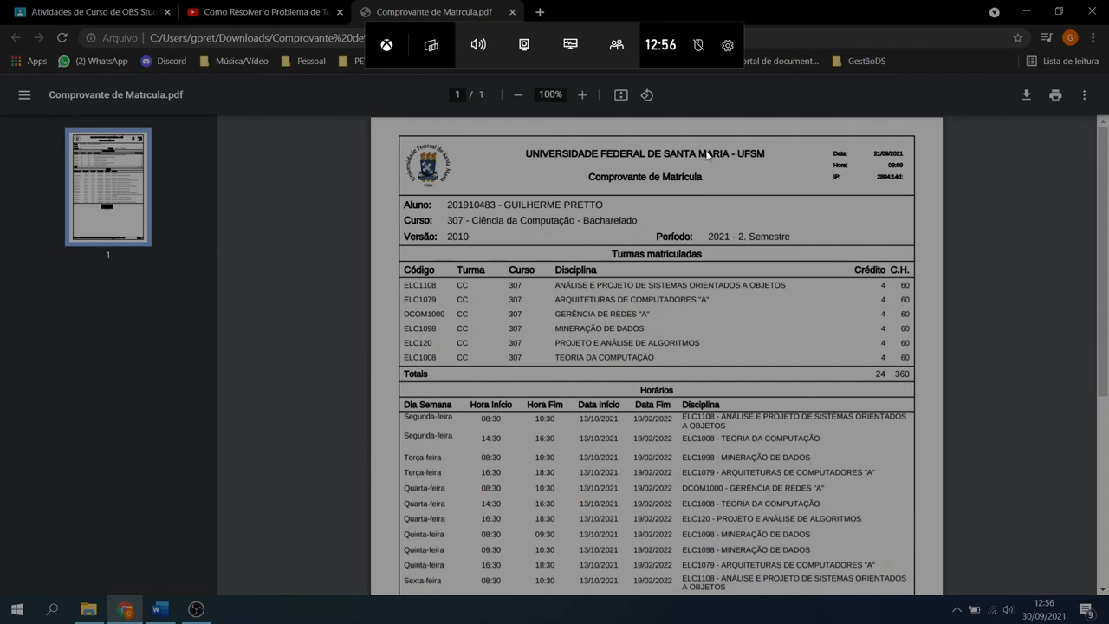
{"action": "left_click", "coordinate": [524, 45]}
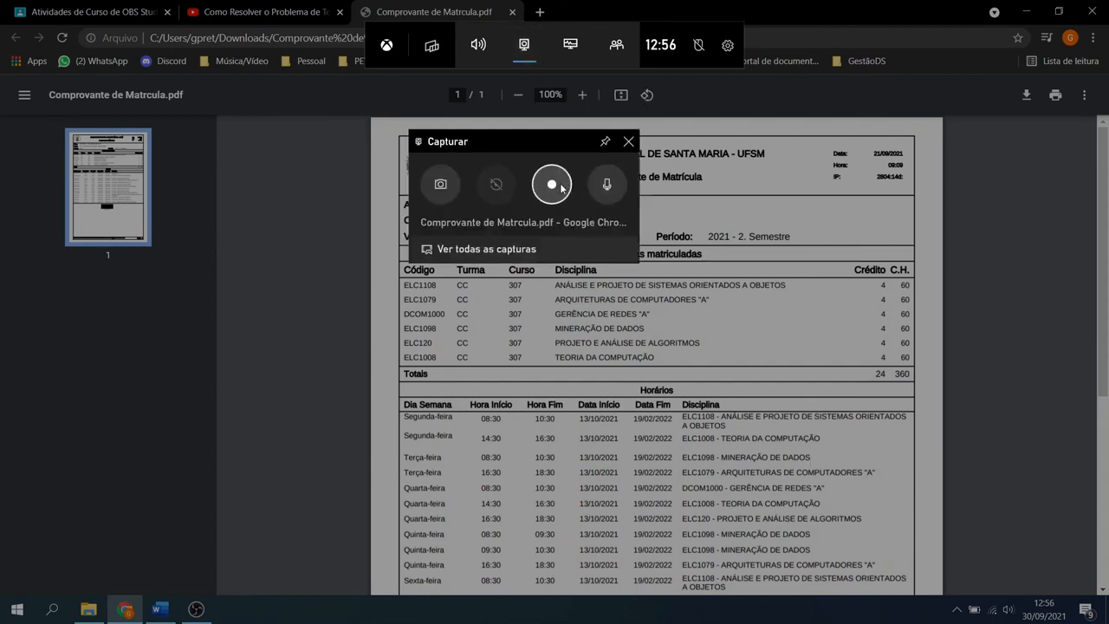
{"action": "left_click", "coordinate": [552, 184]}
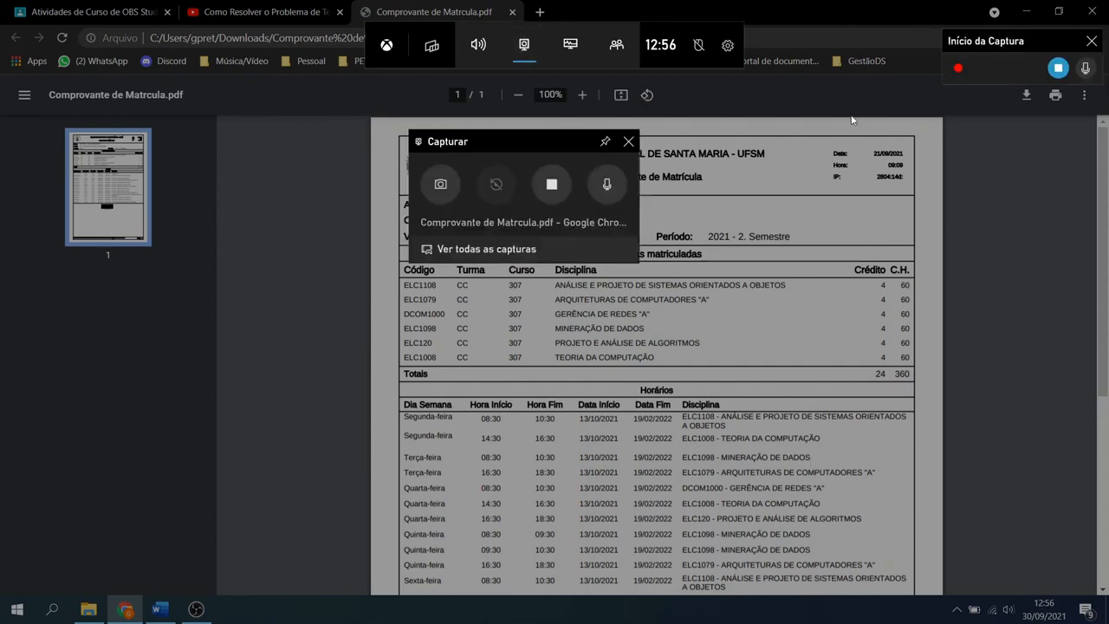
Step: Toggle the microphone during the Chrome window recording, stop the recording with Game Bar, and close the overlay to return to the PDF
{"action": "left_click", "coordinate": [1086, 69]}
{"action": "left_click", "coordinate": [1085, 69]}
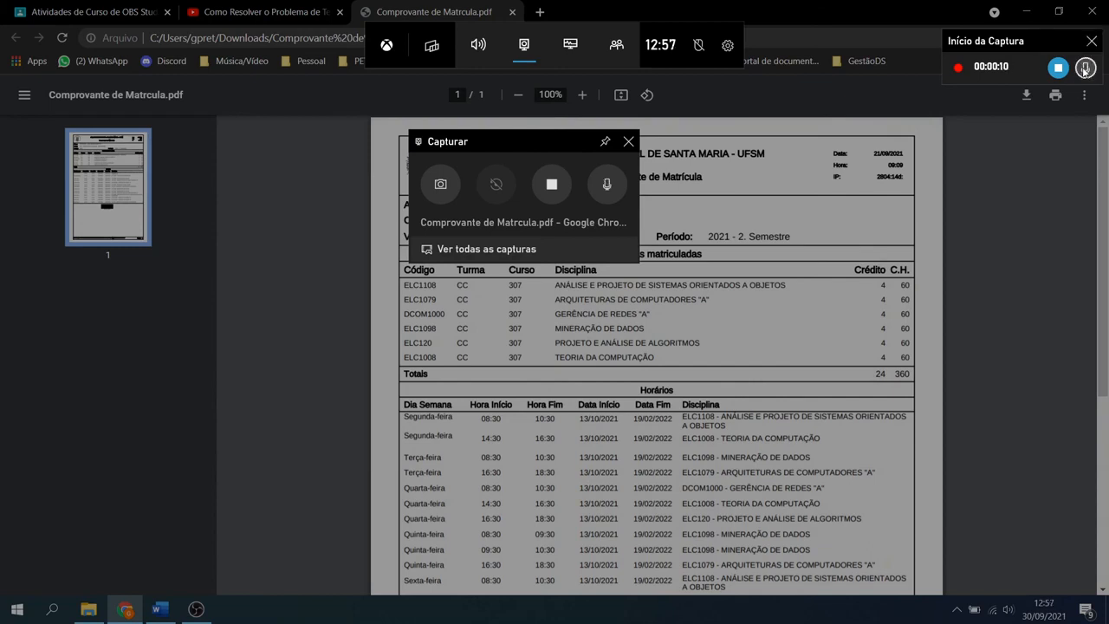
{"action": "left_click", "coordinate": [901, 258]}
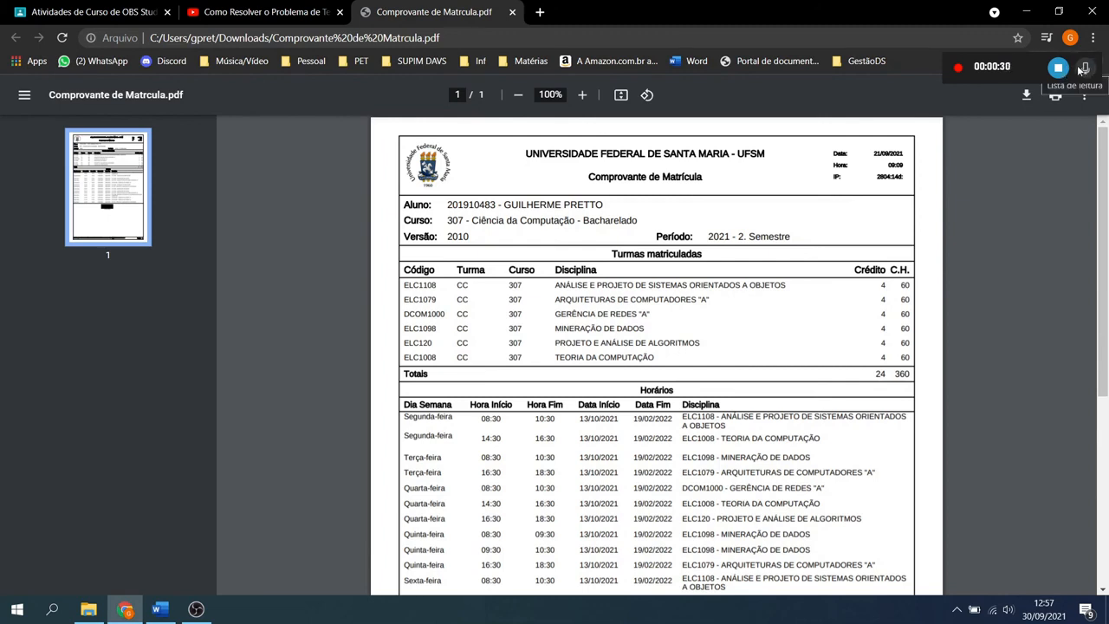
{"action": "key", "text": "super+g"}
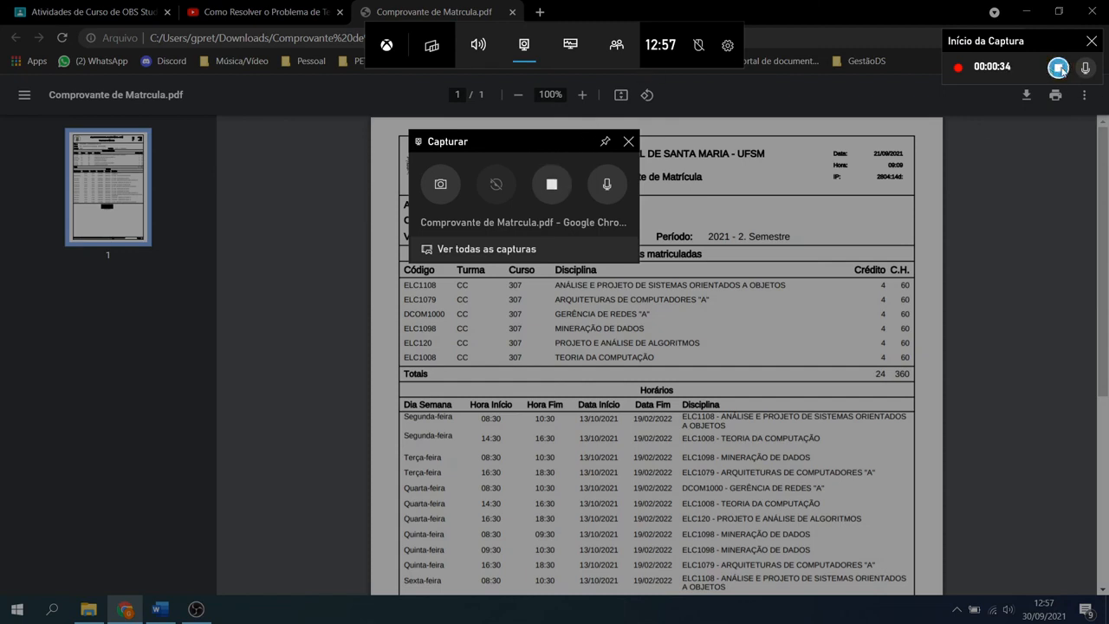
{"action": "left_click", "coordinate": [1057, 68]}
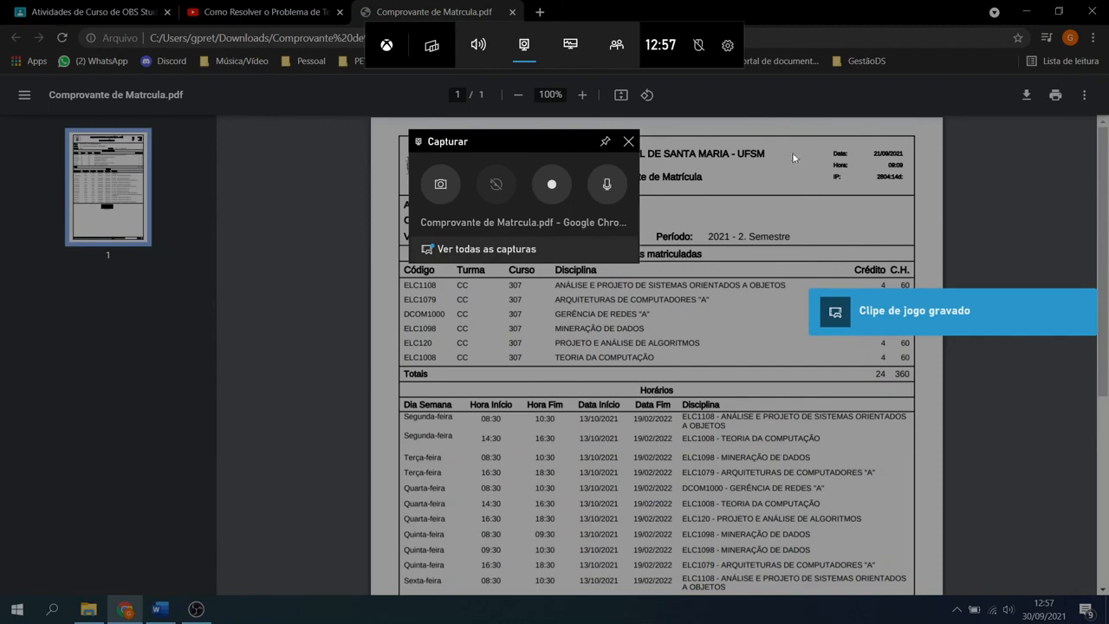
{"action": "left_click", "coordinate": [735, 209]}
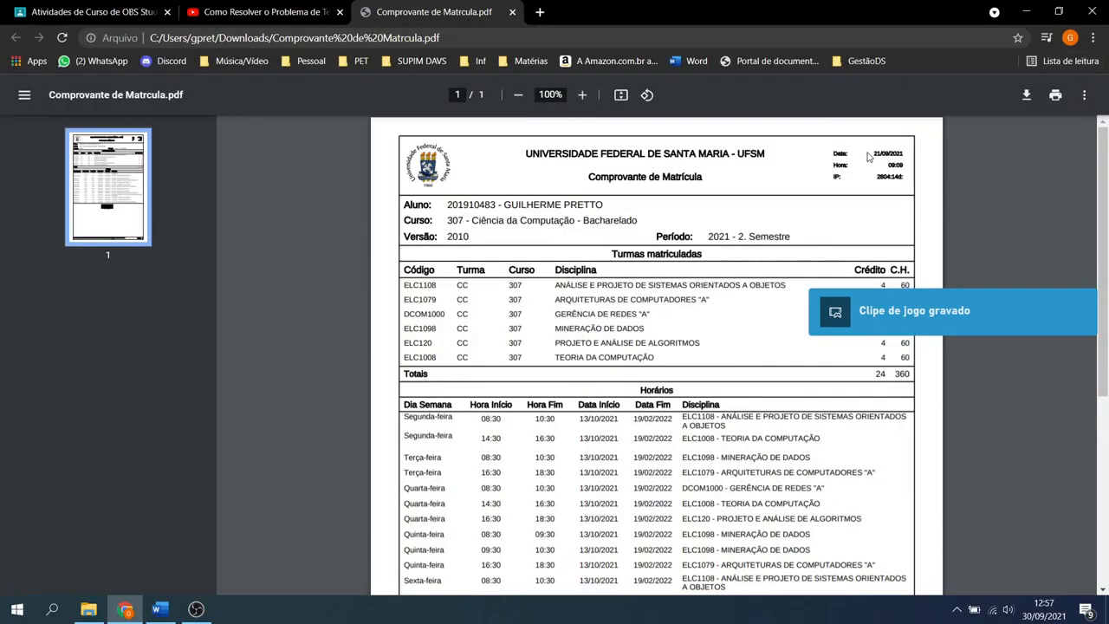
Step: Switch to File Explorer, play the newest "Comprovante de Matrcula.pdf - Google Chrome" recording in the Capturas folder, and close the player
{"action": "left_click", "coordinate": [88, 609]}
{"action": "left_click", "coordinate": [469, 374]}
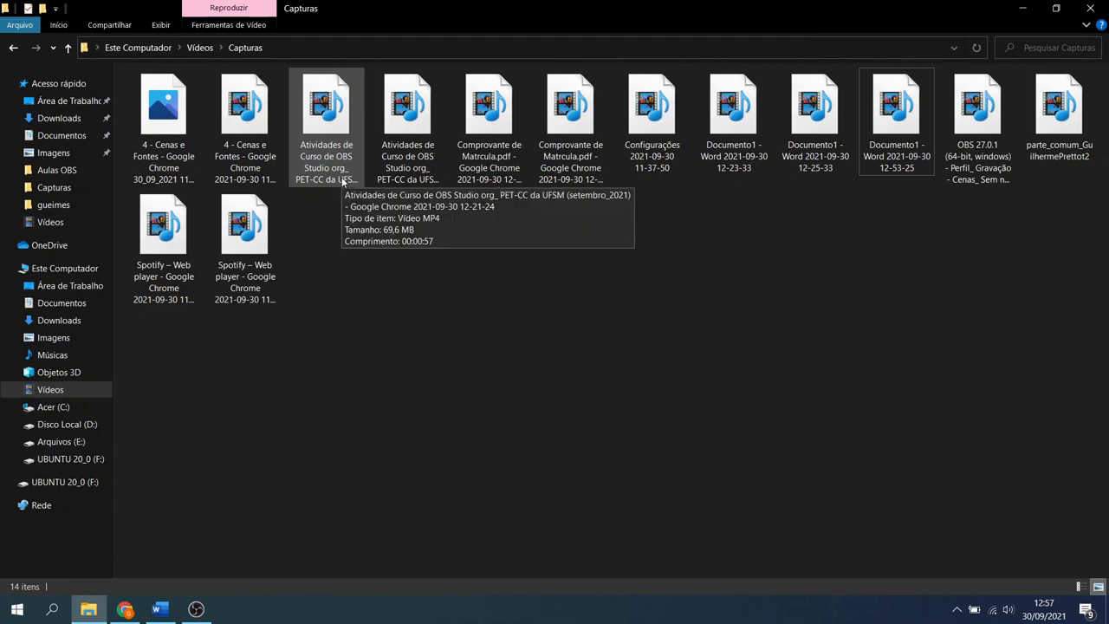
{"action": "left_click", "coordinate": [582, 178]}
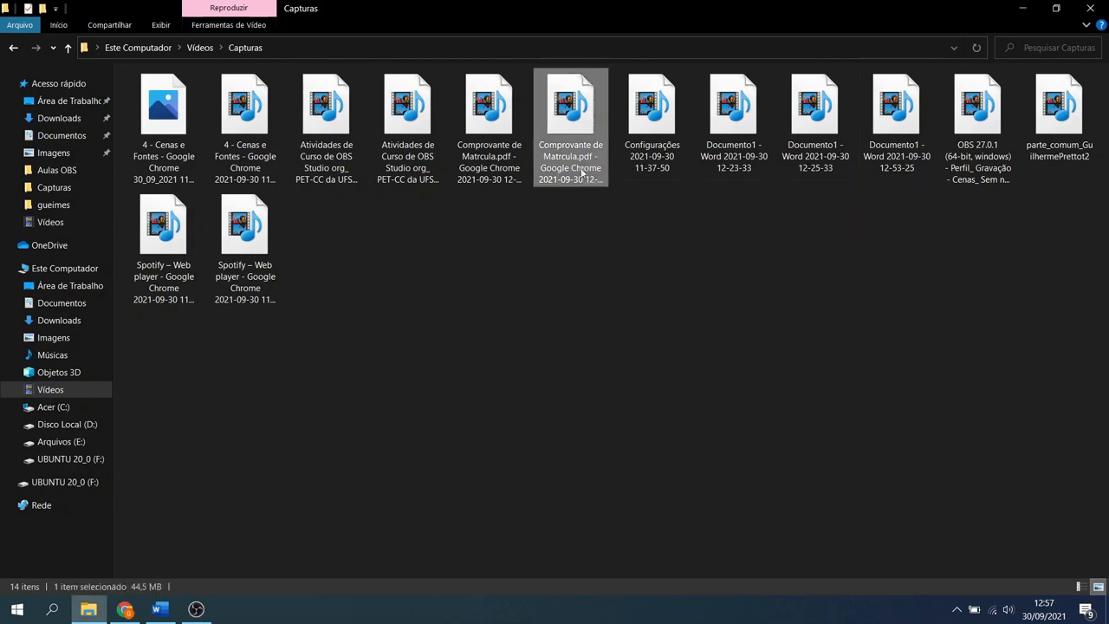
{"action": "double_click", "coordinate": [573, 147]}
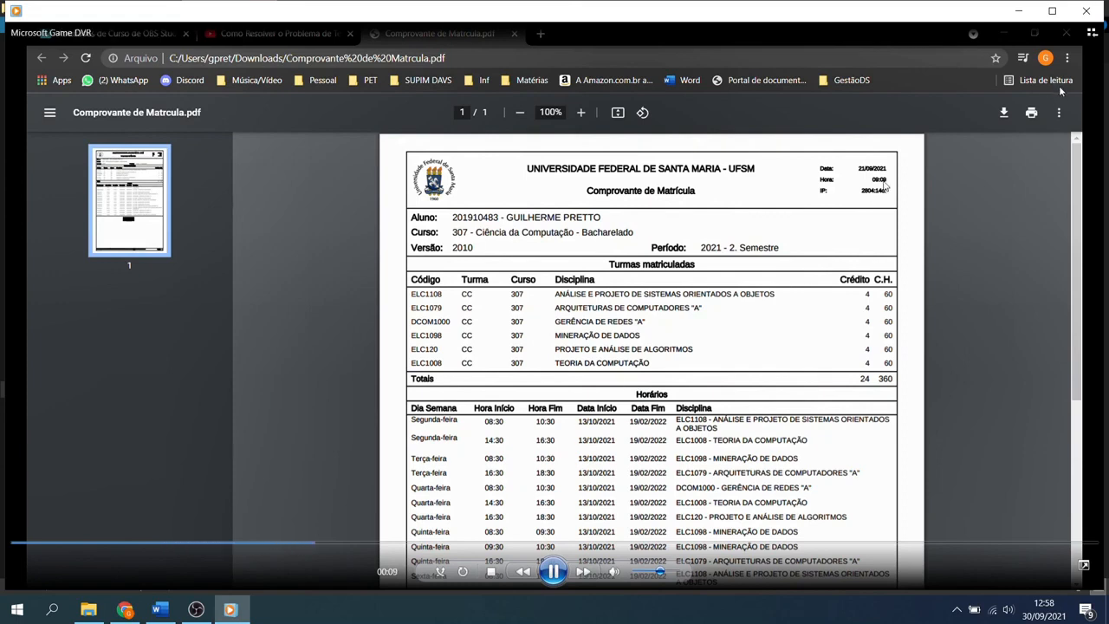
{"action": "left_click", "coordinate": [1087, 12]}
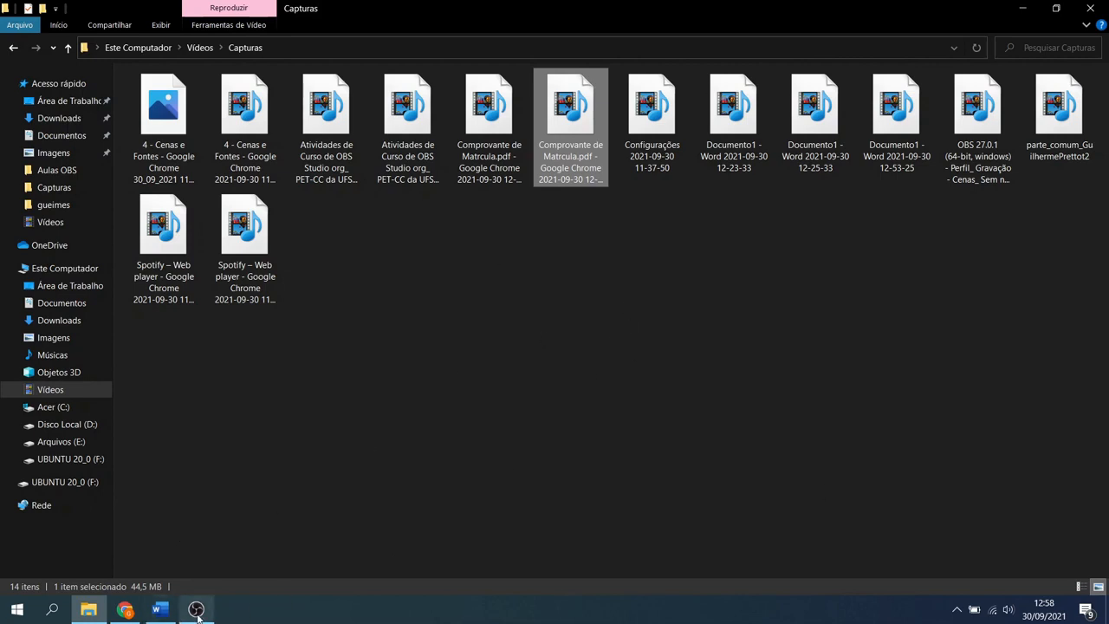
Step: Switch to OBS, and minimize all open windows down to the desktop
{"action": "mouse_move", "coordinate": [197, 612]}
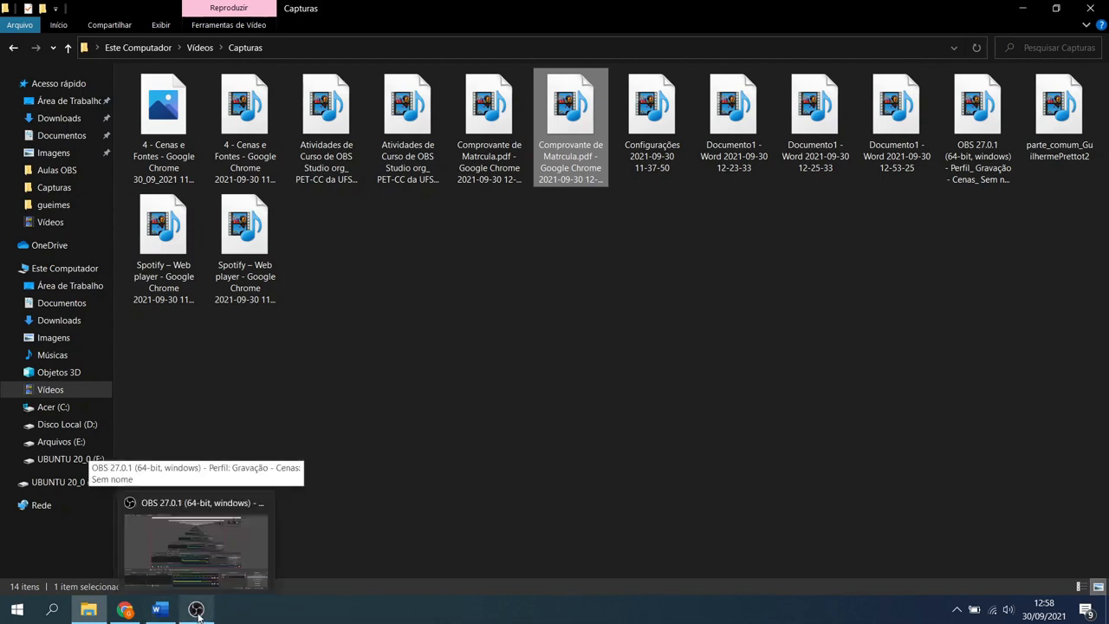
{"action": "left_click", "coordinate": [197, 612]}
{"action": "left_click", "coordinate": [1024, 9]}
{"action": "left_click", "coordinate": [1022, 8]}
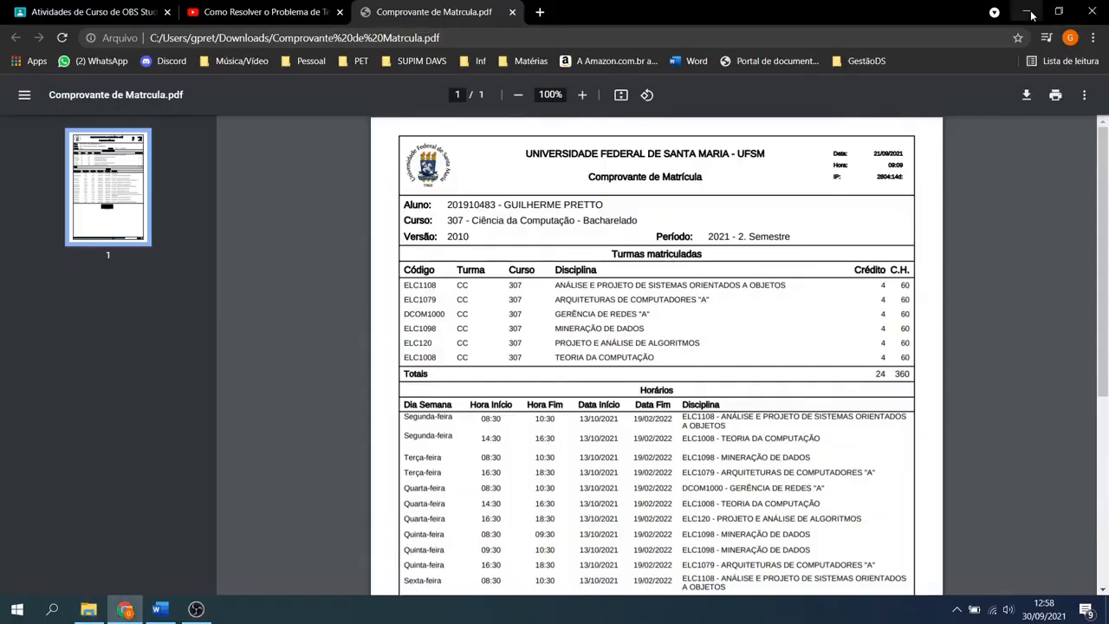
{"action": "left_click", "coordinate": [1026, 11]}
{"action": "left_click", "coordinate": [1022, 9]}
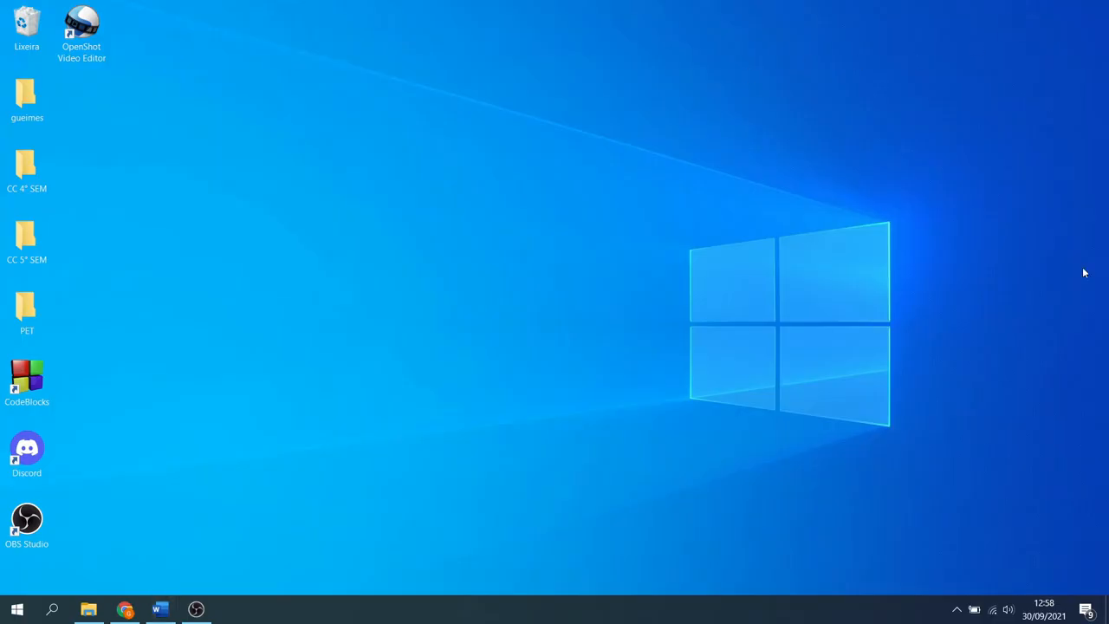
Step: Restore File Explorer, open Windows Settings and minimize it, and close the Capturas folder window
{"action": "left_click", "coordinate": [89, 609]}
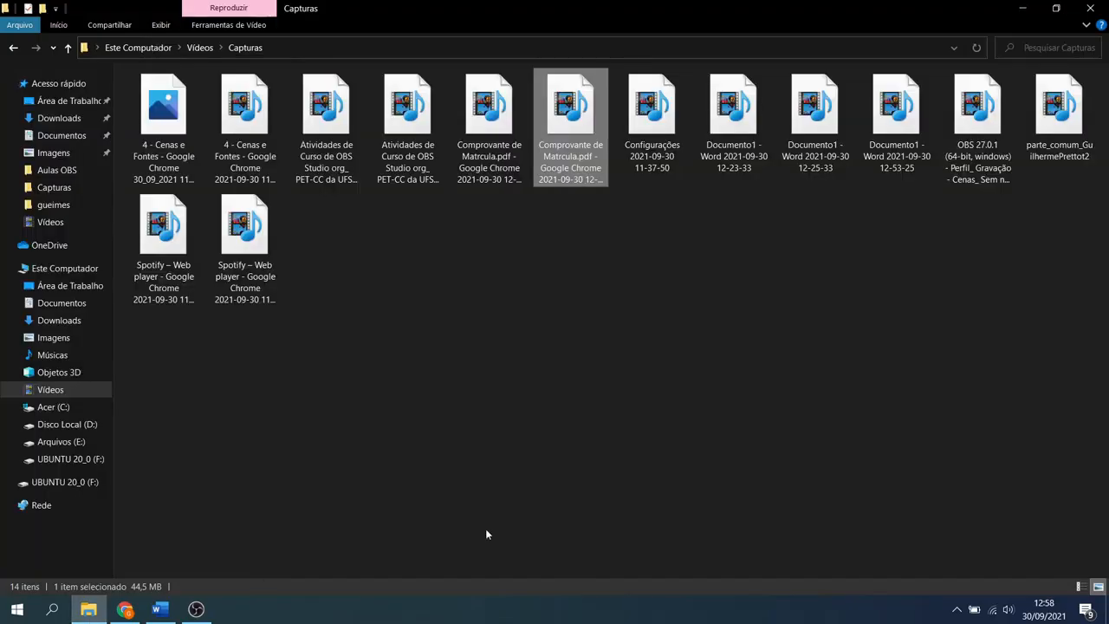
{"action": "left_click", "coordinate": [18, 611]}
{"action": "left_click", "coordinate": [17, 542]}
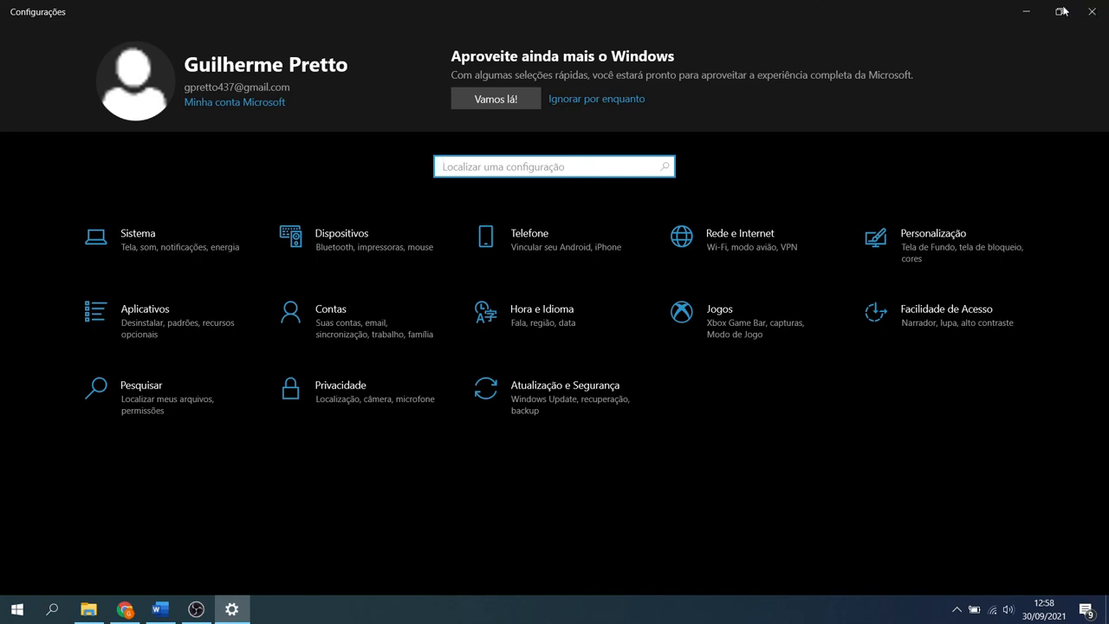
{"action": "left_click", "coordinate": [1022, 11]}
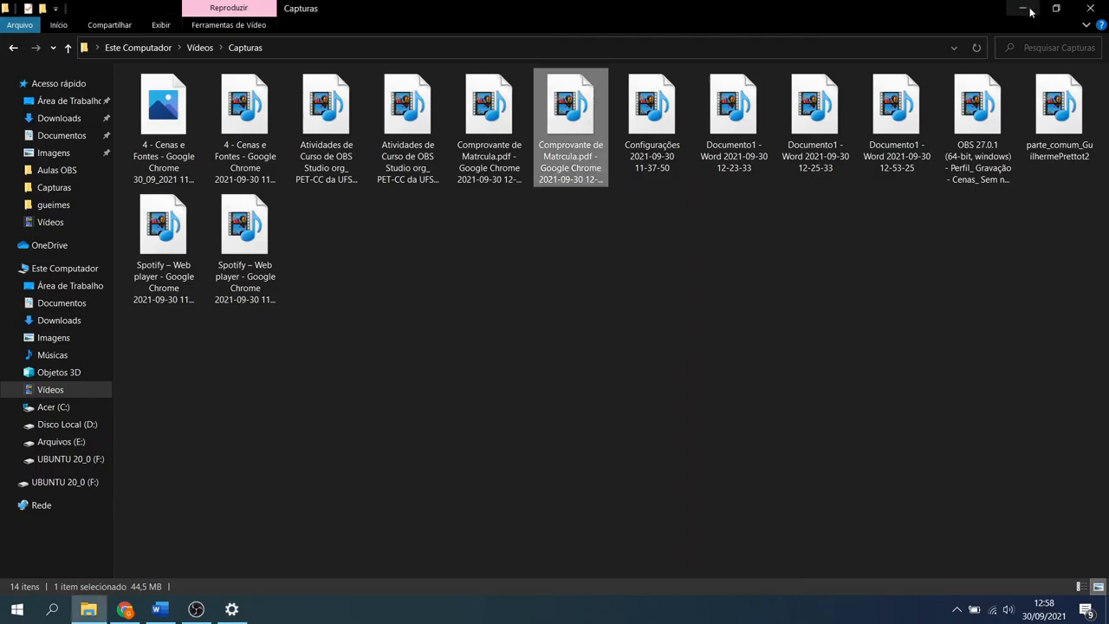
{"action": "left_click", "coordinate": [1090, 9]}
Step: Alternate between the Word document and the Chrome PDF as examples of single windows, finishing on Word
{"action": "left_click", "coordinate": [160, 610]}
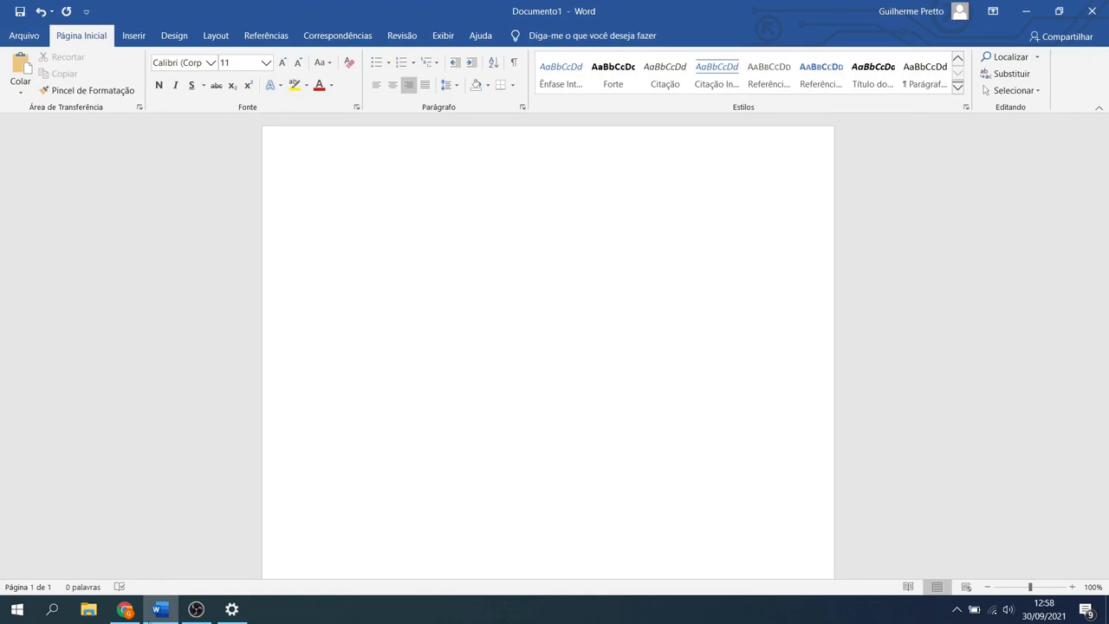
{"action": "left_click", "coordinate": [126, 615]}
{"action": "left_click", "coordinate": [159, 611]}
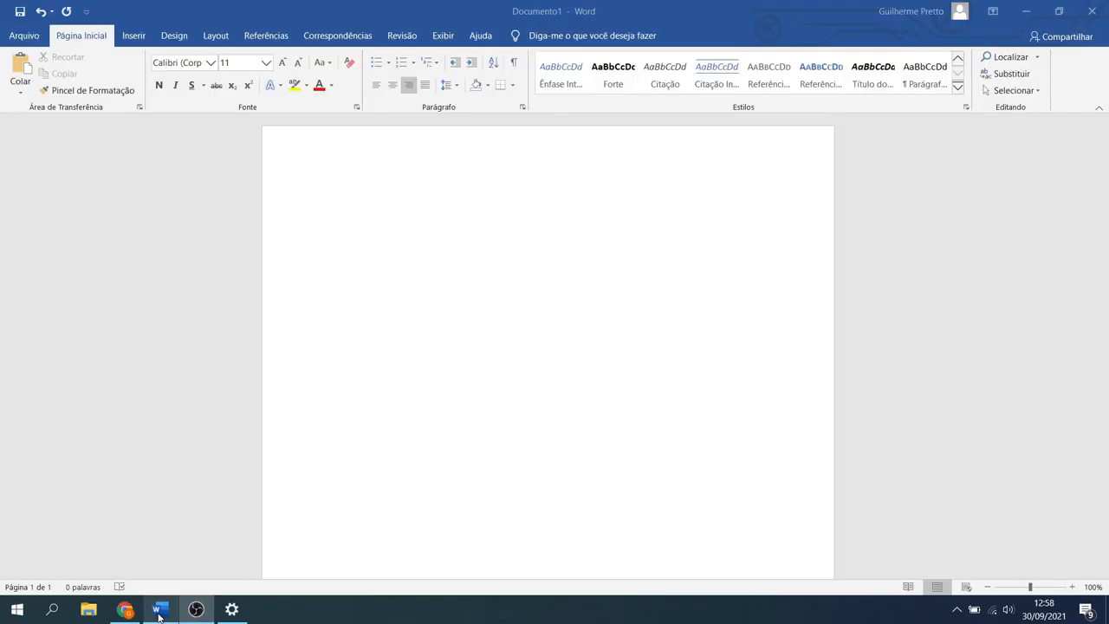
{"action": "left_click", "coordinate": [127, 612]}
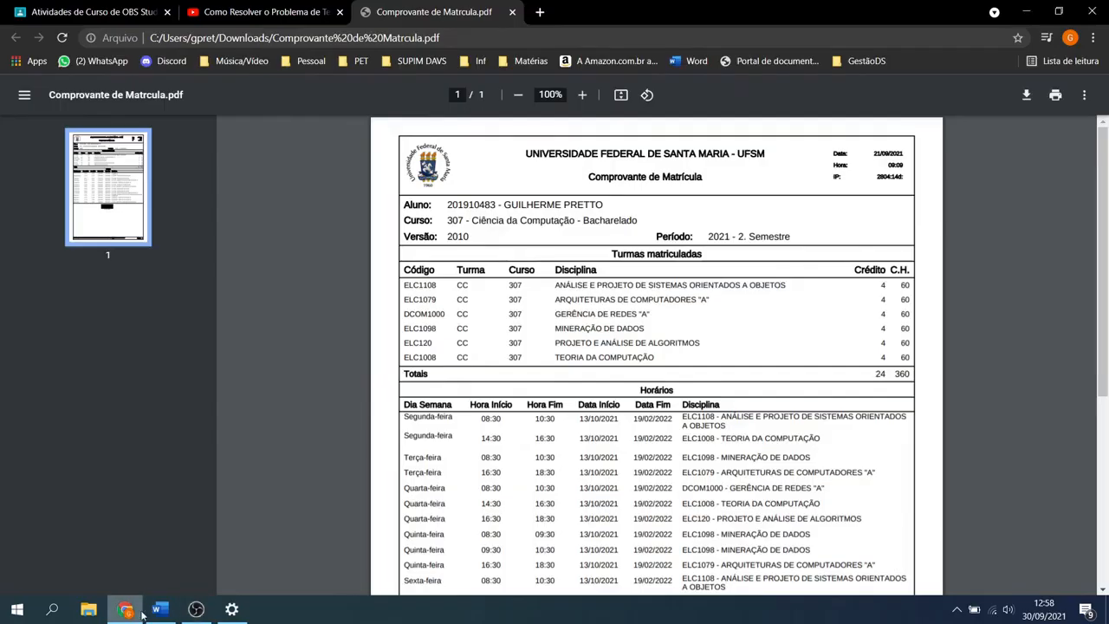
{"action": "left_click", "coordinate": [160, 611]}
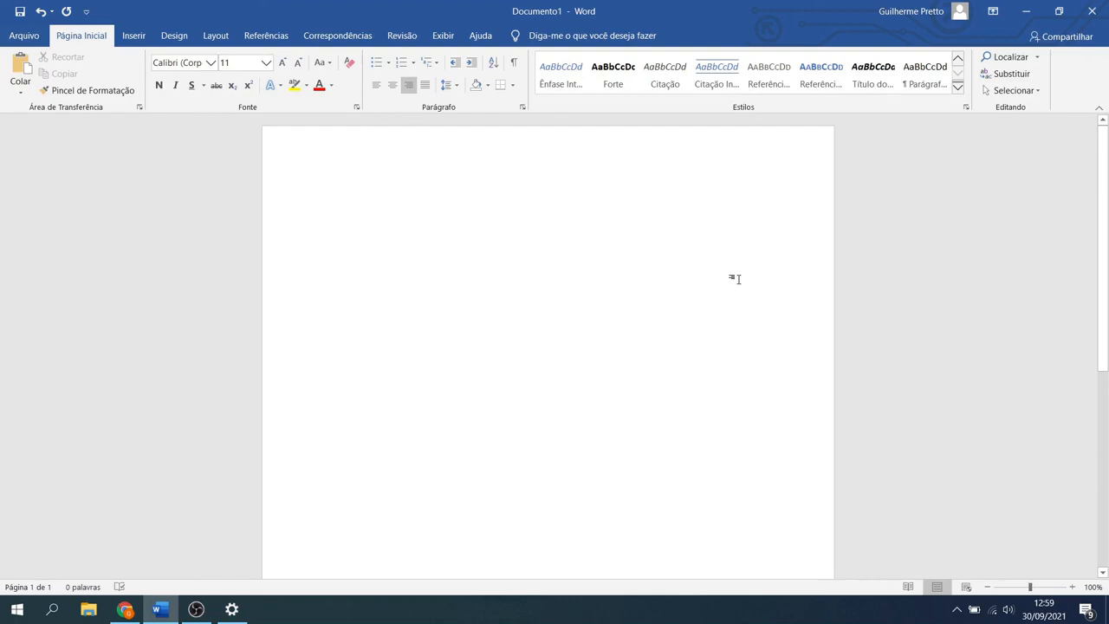
Step: Minimize the windows down to the desktop, check Game Bar's Capture widget over the bare desktop, and close the overlay
{"action": "left_click", "coordinate": [1028, 10]}
{"action": "left_click", "coordinate": [1024, 13]}
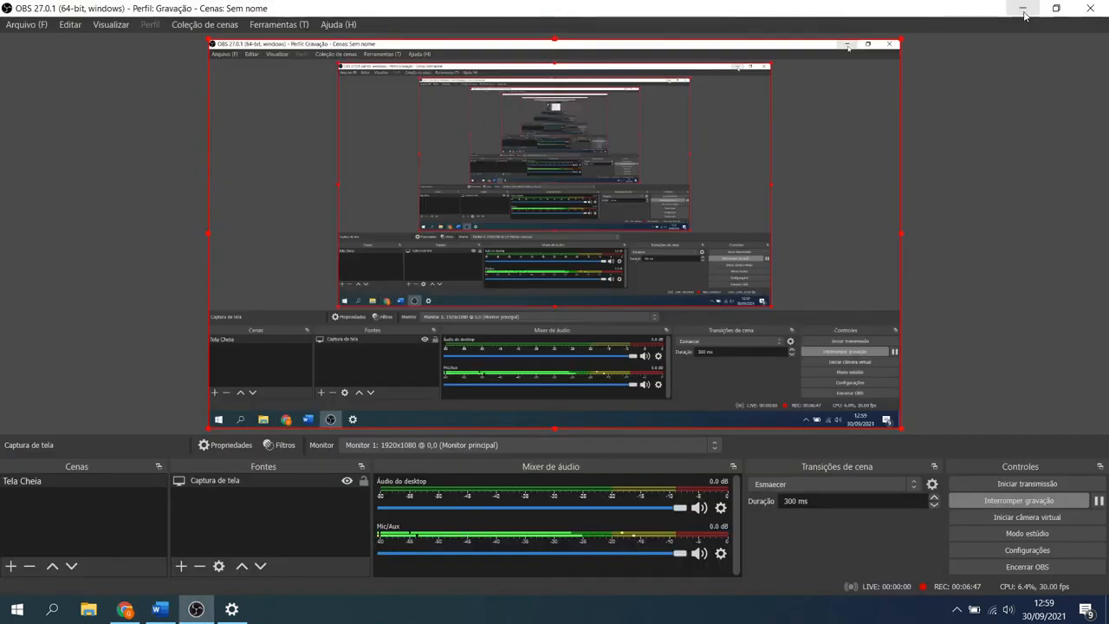
{"action": "left_click", "coordinate": [1023, 13]}
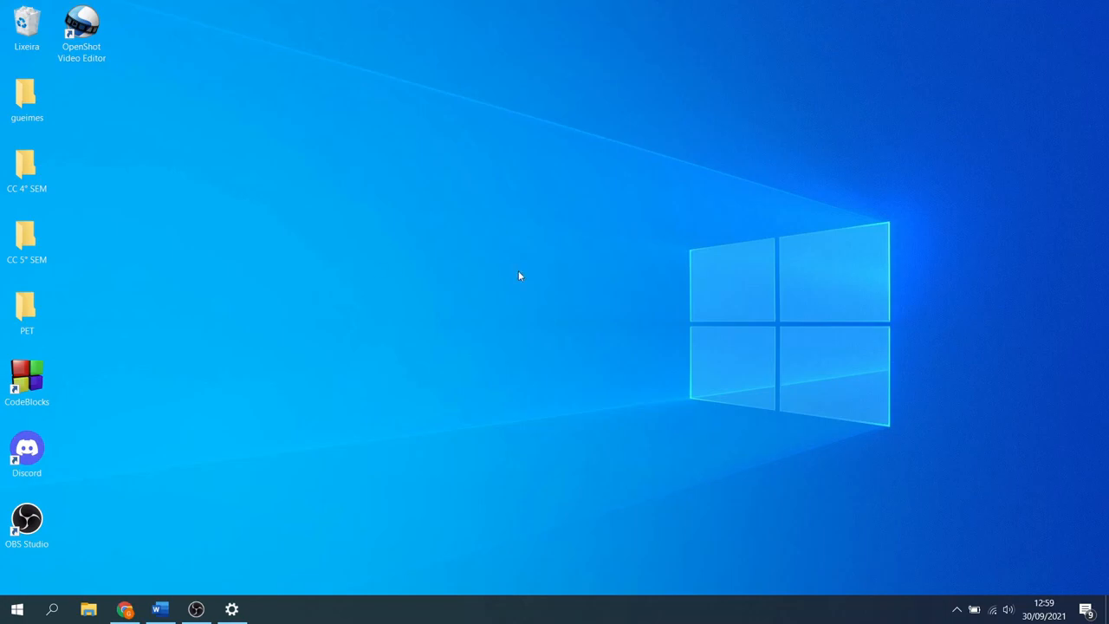
{"action": "key", "text": "super+g"}
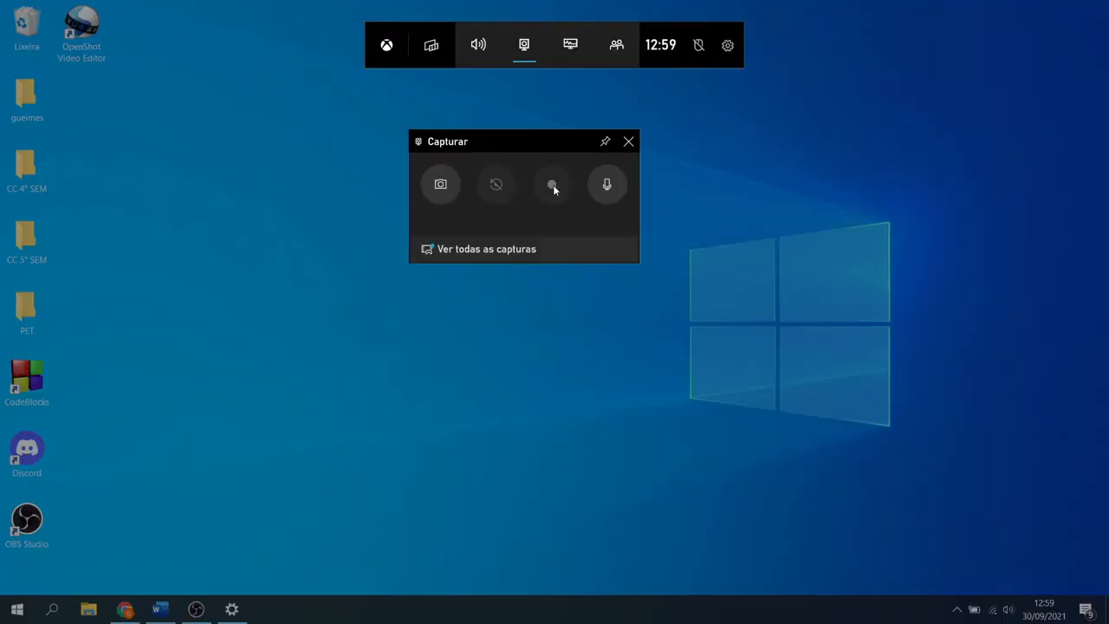
{"action": "left_click", "coordinate": [941, 189]}
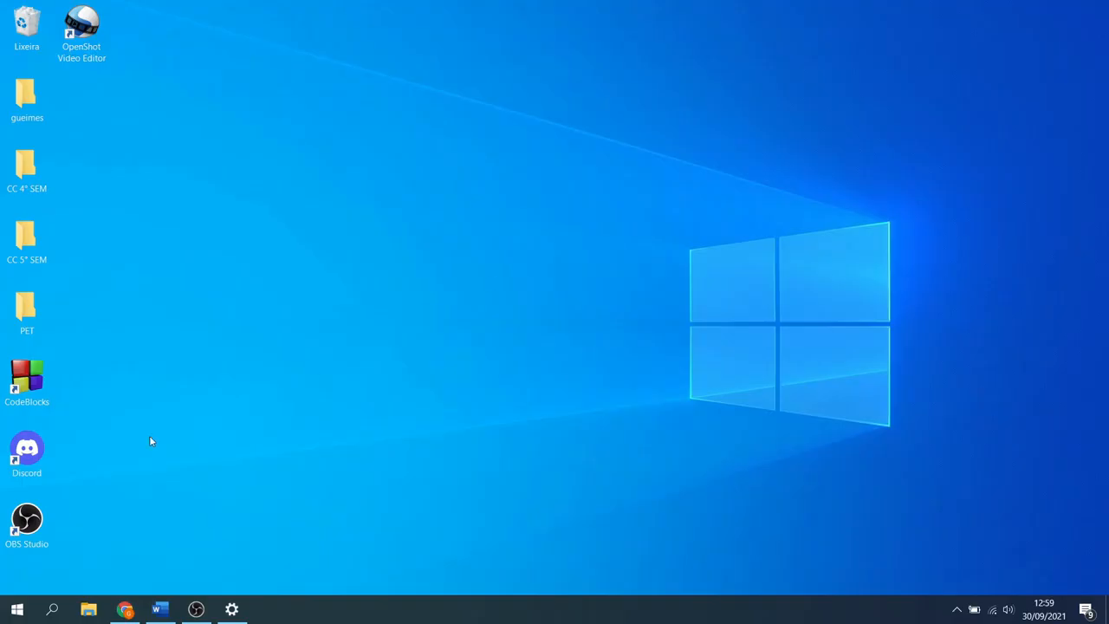
Step: Bring Word to the front, start recording its Documento1 window with Game Bar's Capture widget, and close the overlay
{"action": "left_click", "coordinate": [160, 609]}
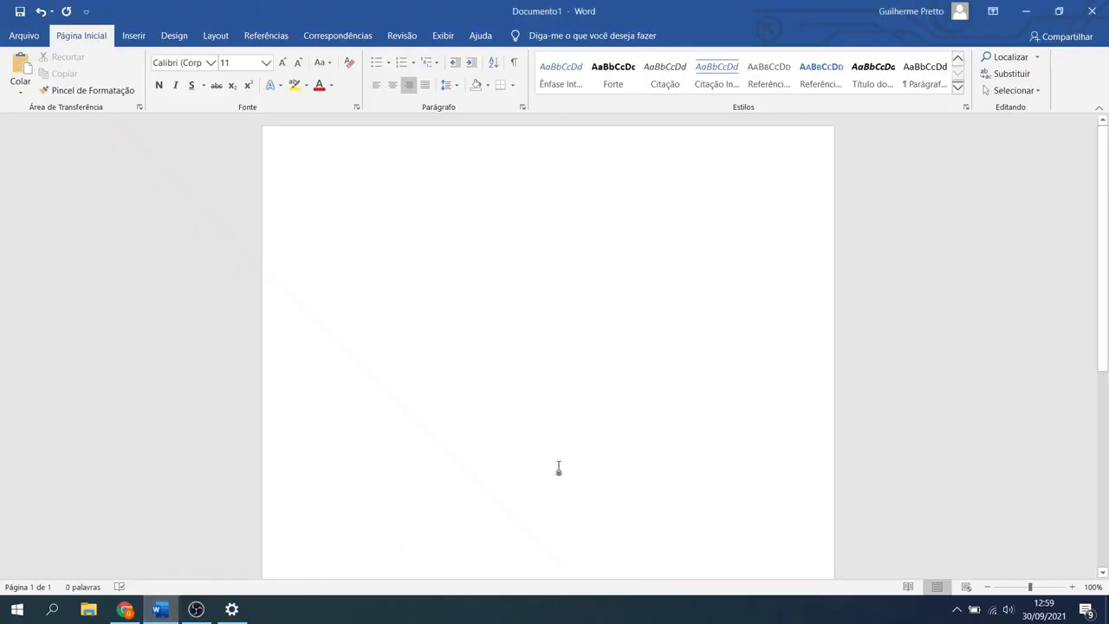
{"action": "key", "text": "super+g"}
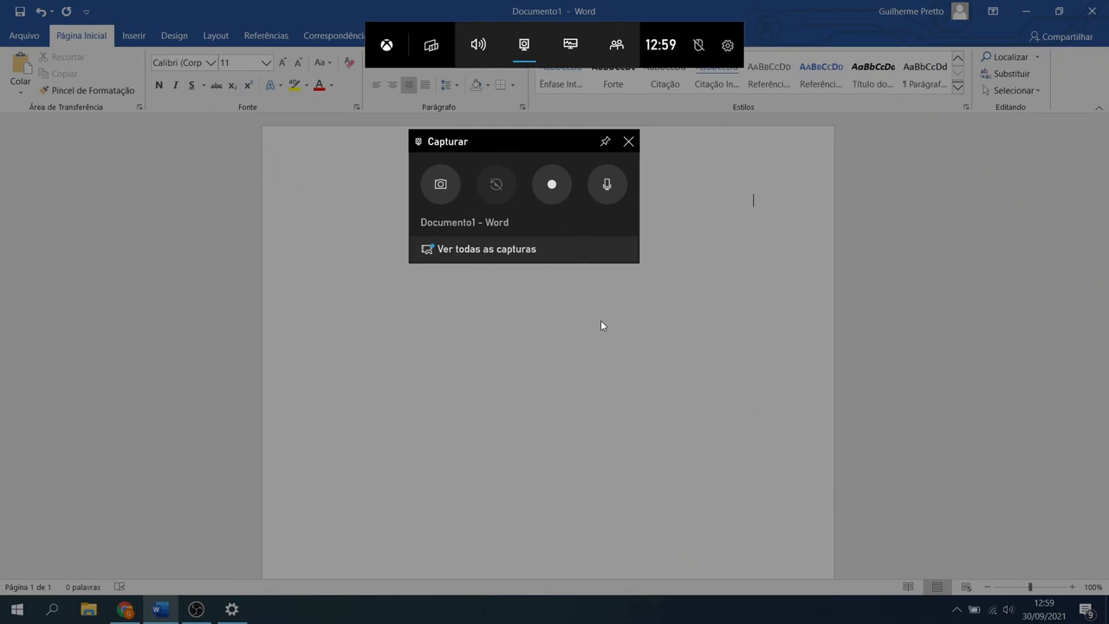
{"action": "left_click", "coordinate": [563, 187]}
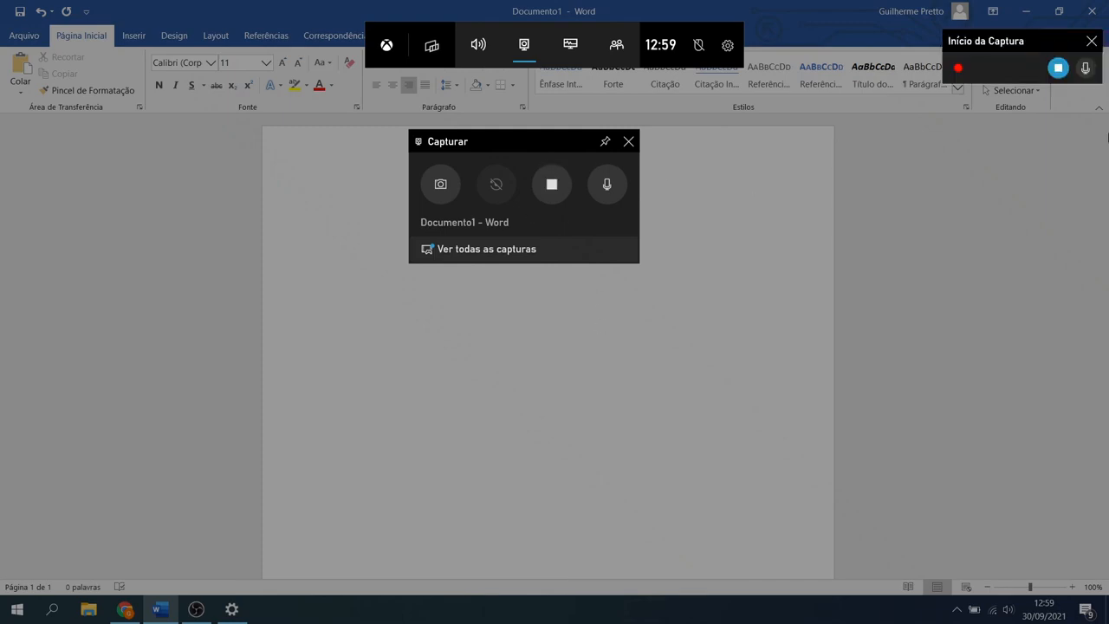
{"action": "left_click", "coordinate": [840, 226]}
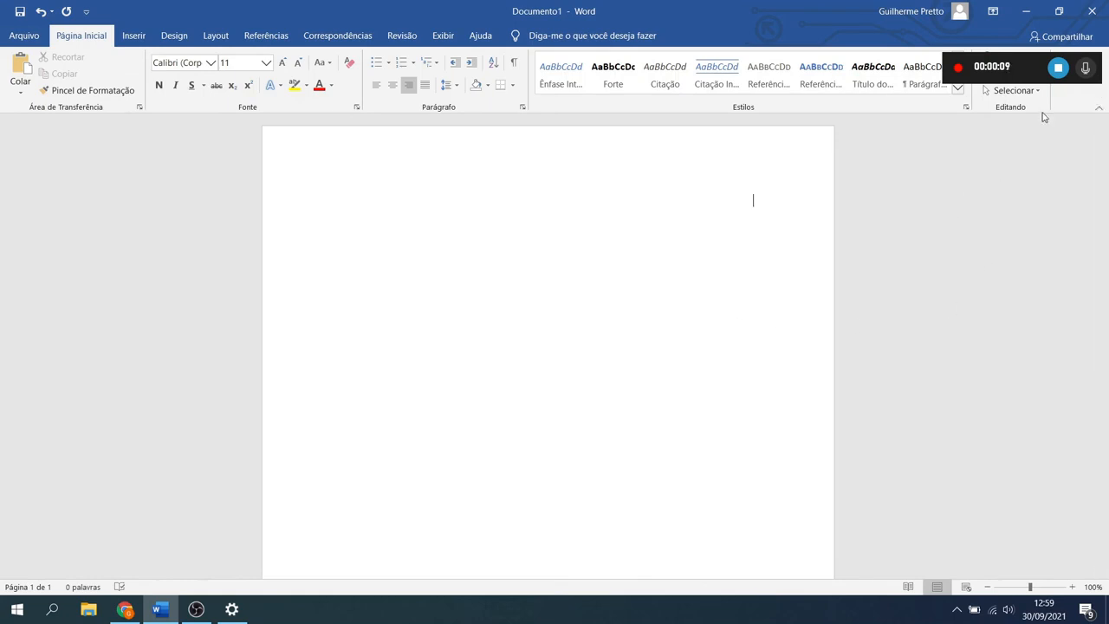
Step: Show and hide the Game Bar overlay, and open Xbox Game Bar again by searching Windows for "xbo" before closing it
{"action": "key", "text": "super+g"}
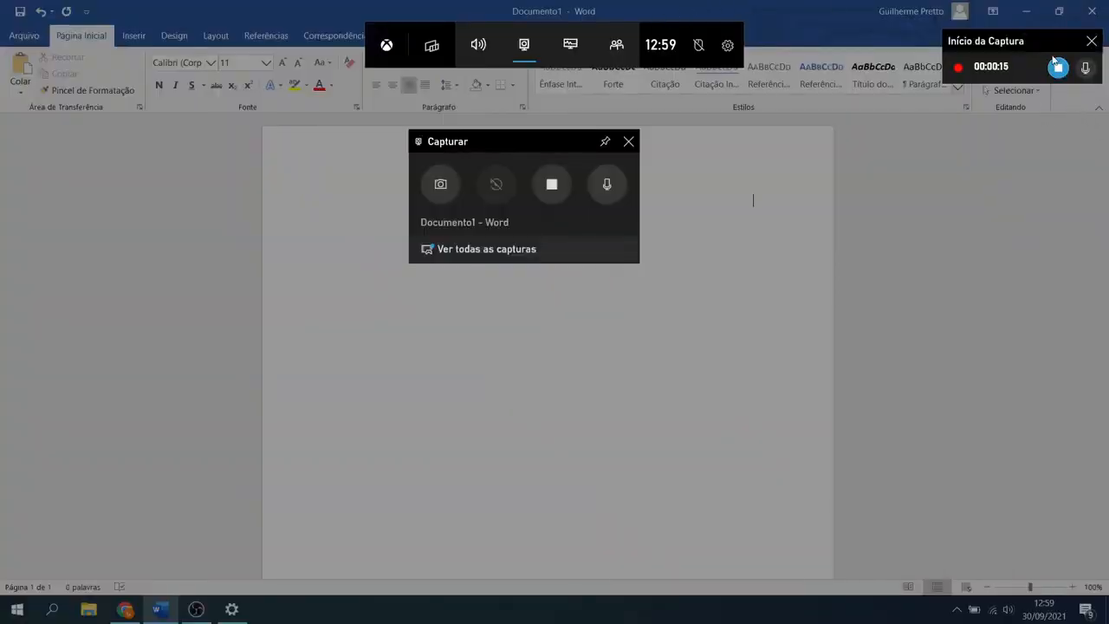
{"action": "left_click", "coordinate": [1054, 196]}
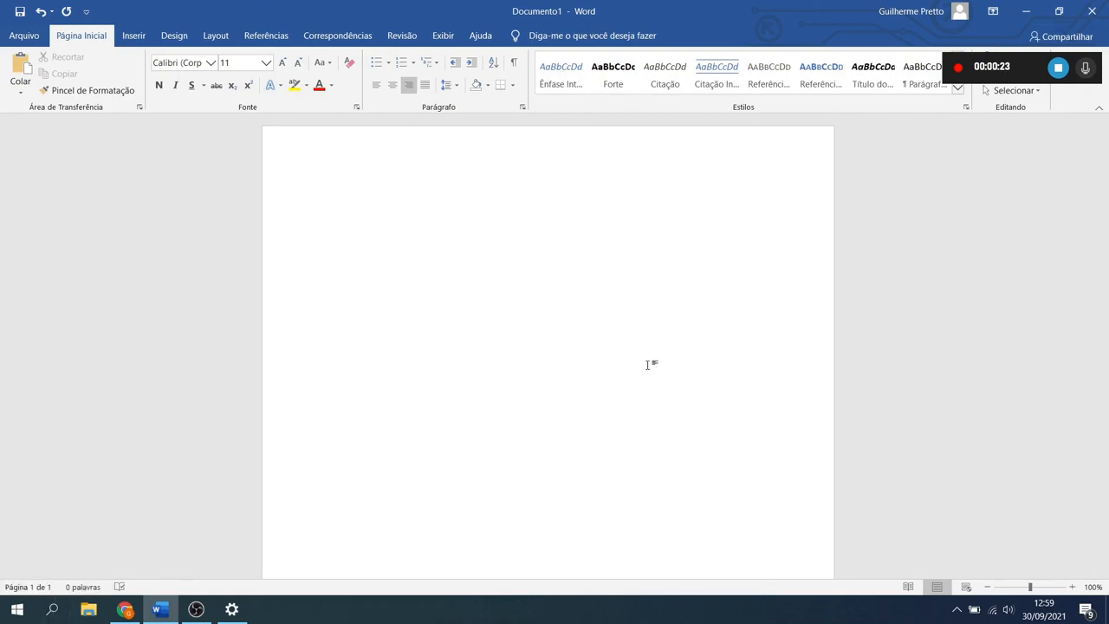
{"action": "left_click", "coordinate": [59, 611]}
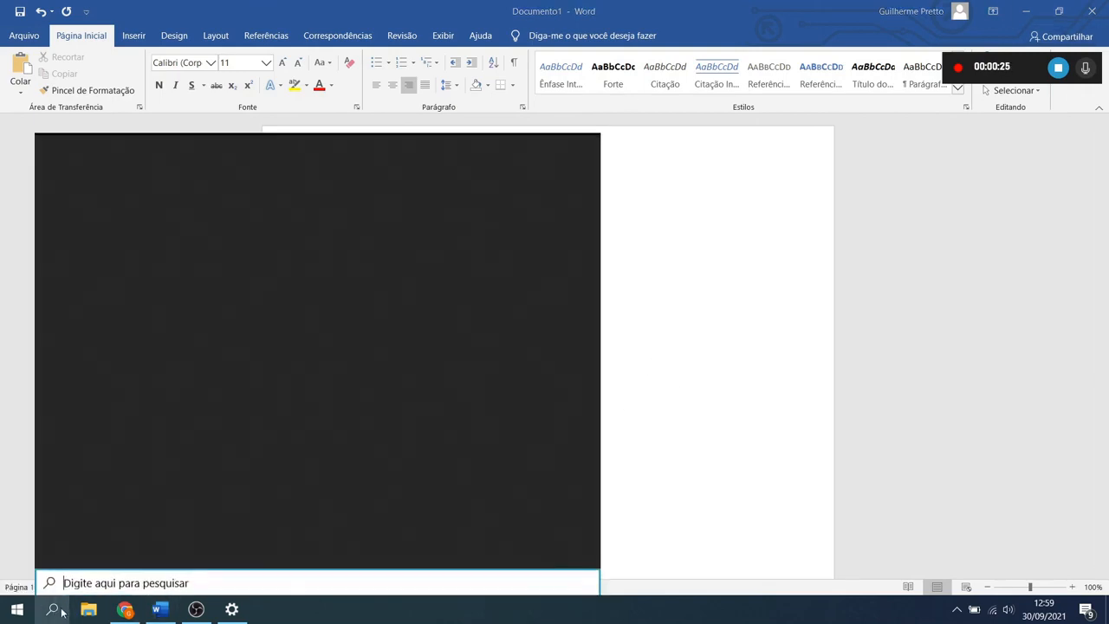
{"action": "type", "text": "xbo"}
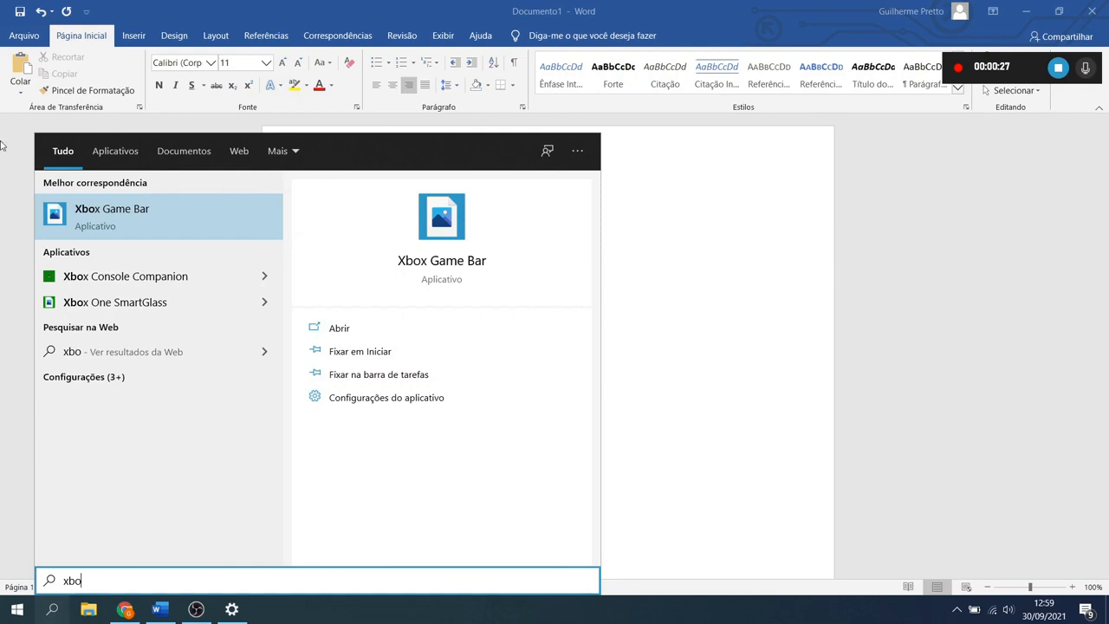
{"action": "key", "text": "Return"}
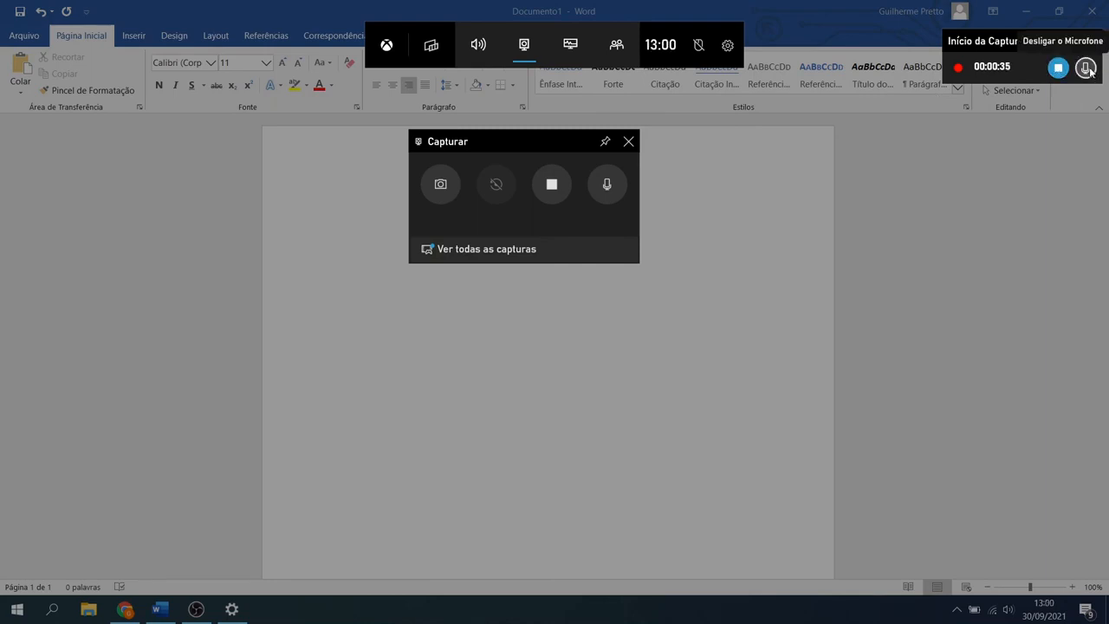
{"action": "left_click", "coordinate": [977, 267]}
Step: Show the Game Bar overlay over Word once more, close it, and switch to OBS
{"action": "key", "text": "super+g"}
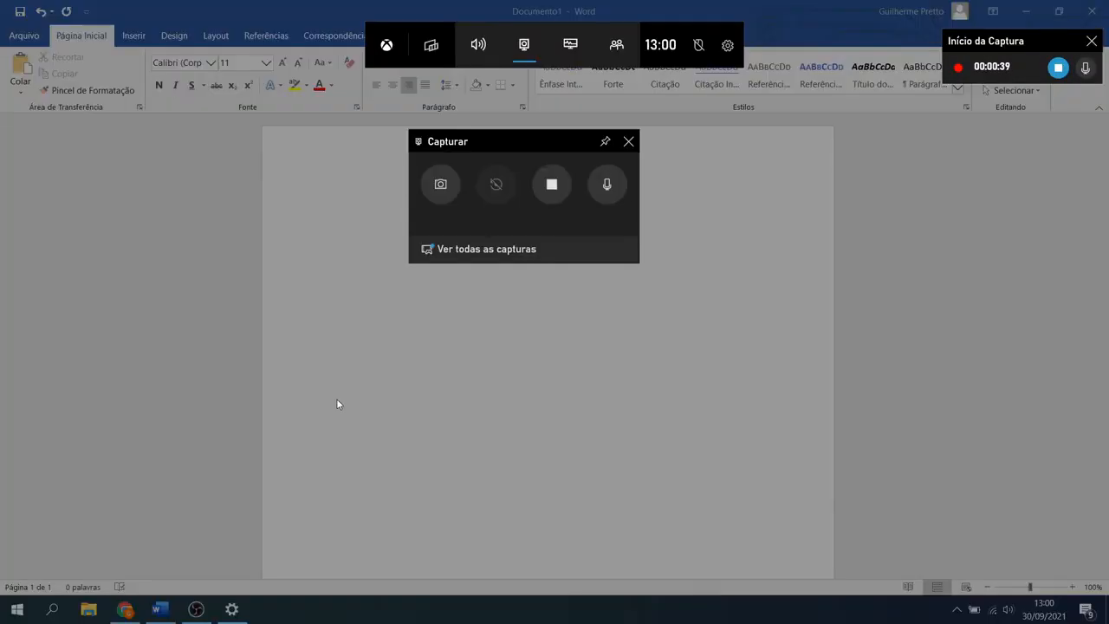
{"action": "left_click", "coordinate": [807, 343]}
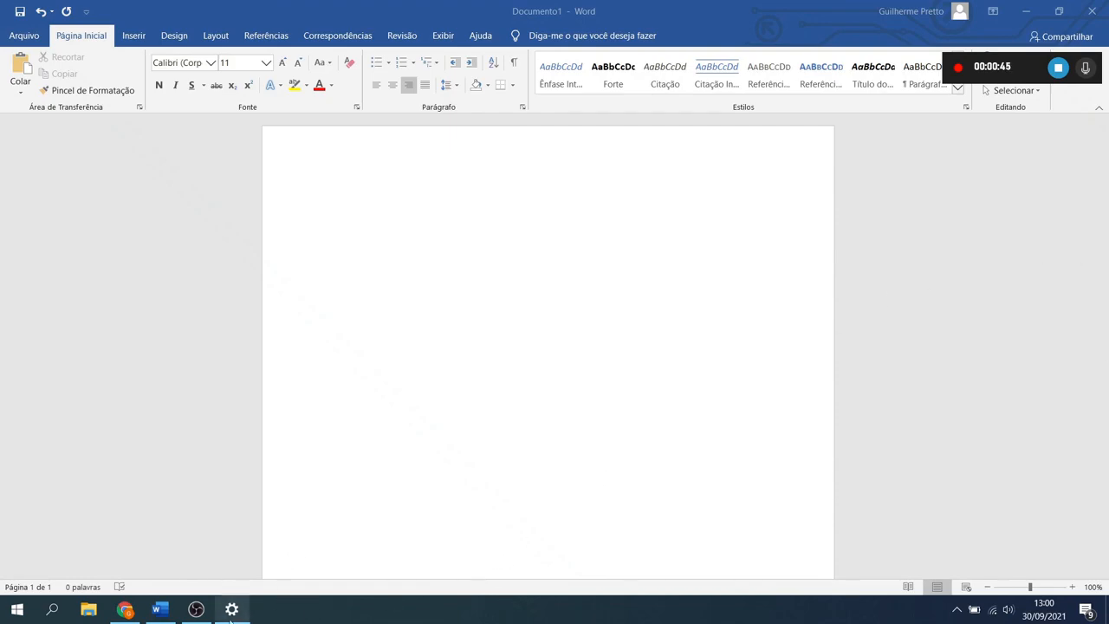
{"action": "left_click", "coordinate": [196, 609]}
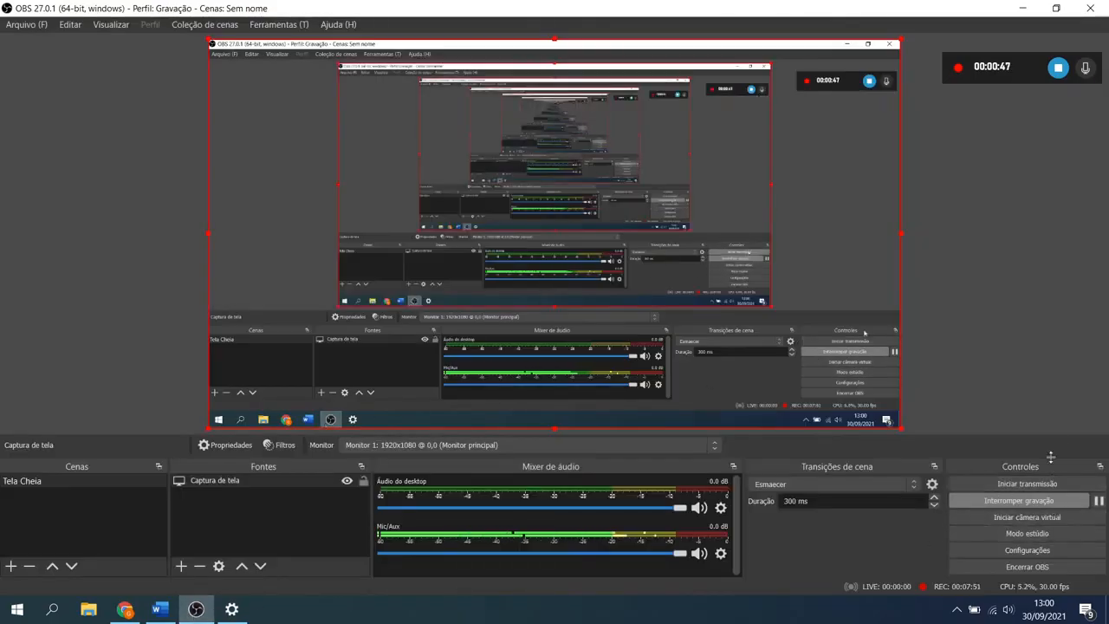